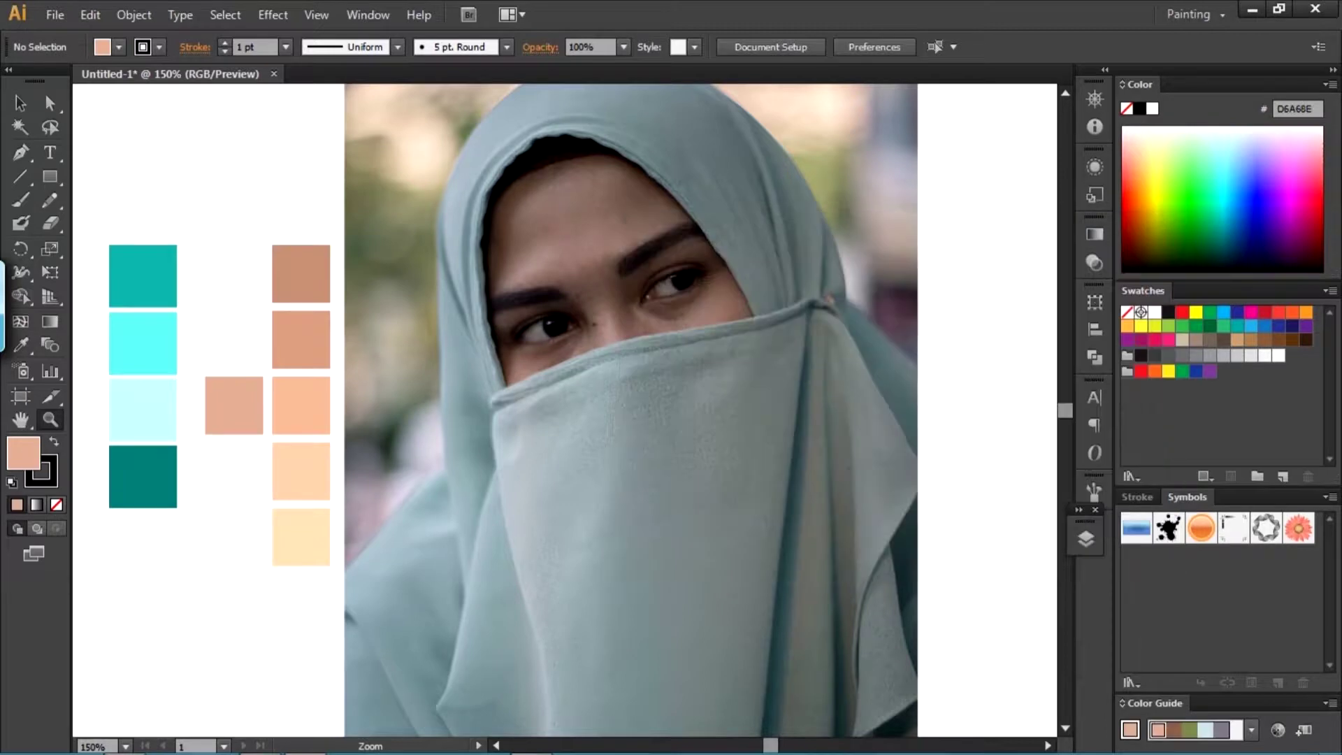
# - Set fill to None and brush a black line along the veil's top edge below the eyes
pyautogui.press('/')
pyautogui.press('b')
pyautogui.moveTo(516, 388); pyautogui.dragTo(845, 302)
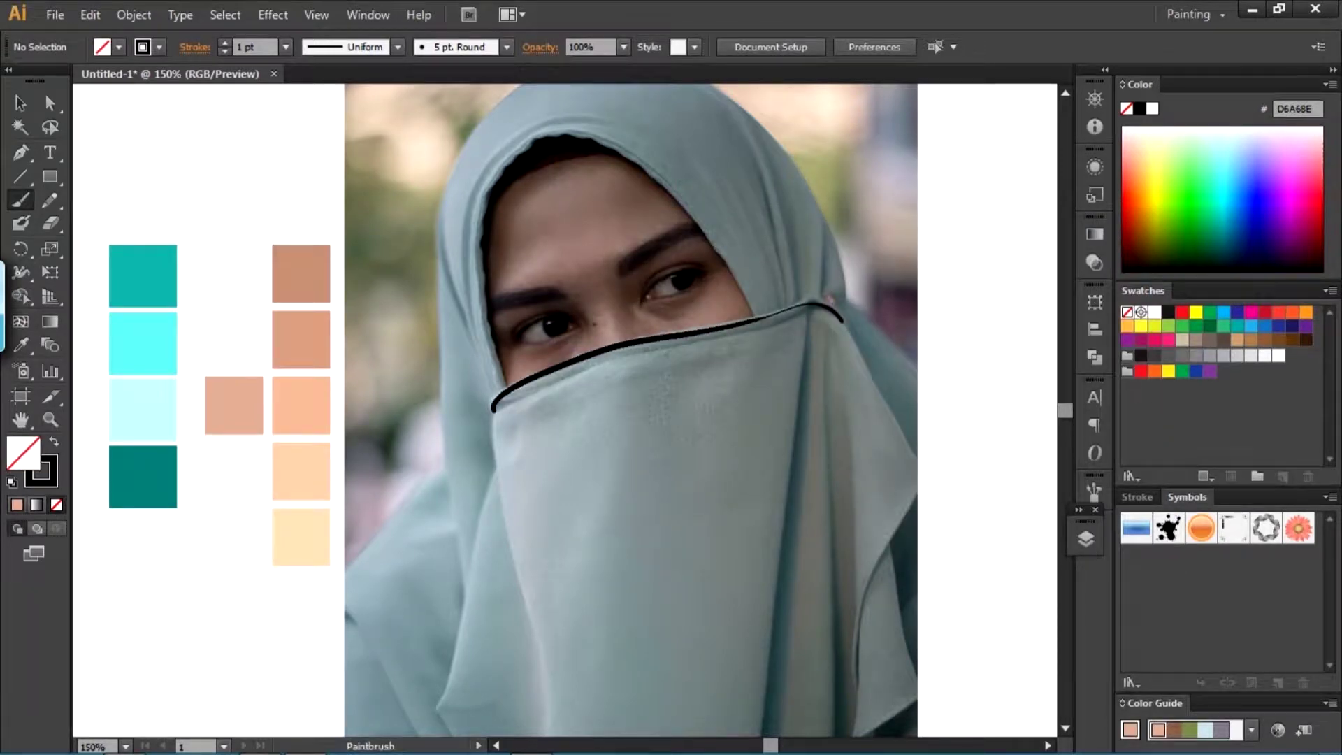
pyautogui.hotkey('ctrl', 'z')
pyautogui.scroll(-2, 845, 302)
pyautogui.moveTo(495, 361); pyautogui.dragTo(684, 280)
pyautogui.scroll(-1, 832, 252)
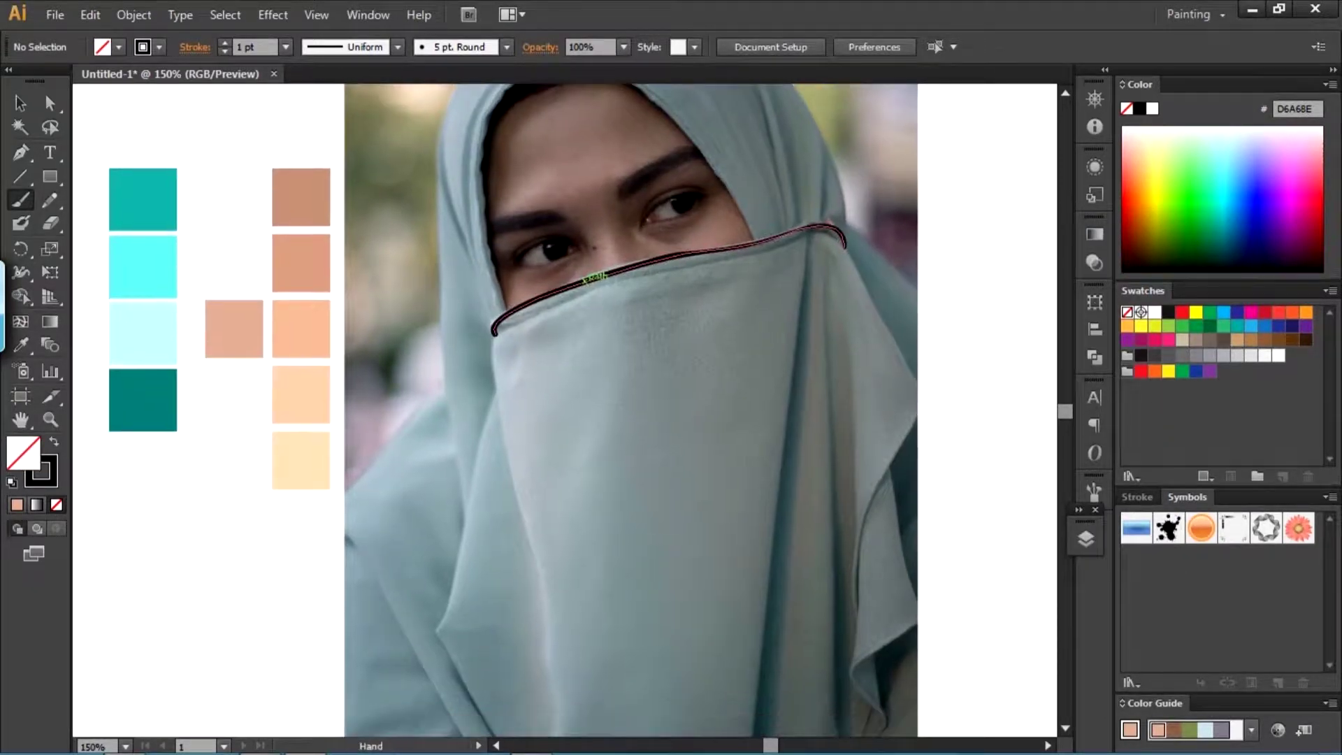
pyautogui.scroll(1, 832, 252)
pyautogui.hscroll(1, 833, 252)
pyautogui.moveTo(458, 365); pyautogui.dragTo(791, 265)
pyautogui.scroll(-1, 810, 279)
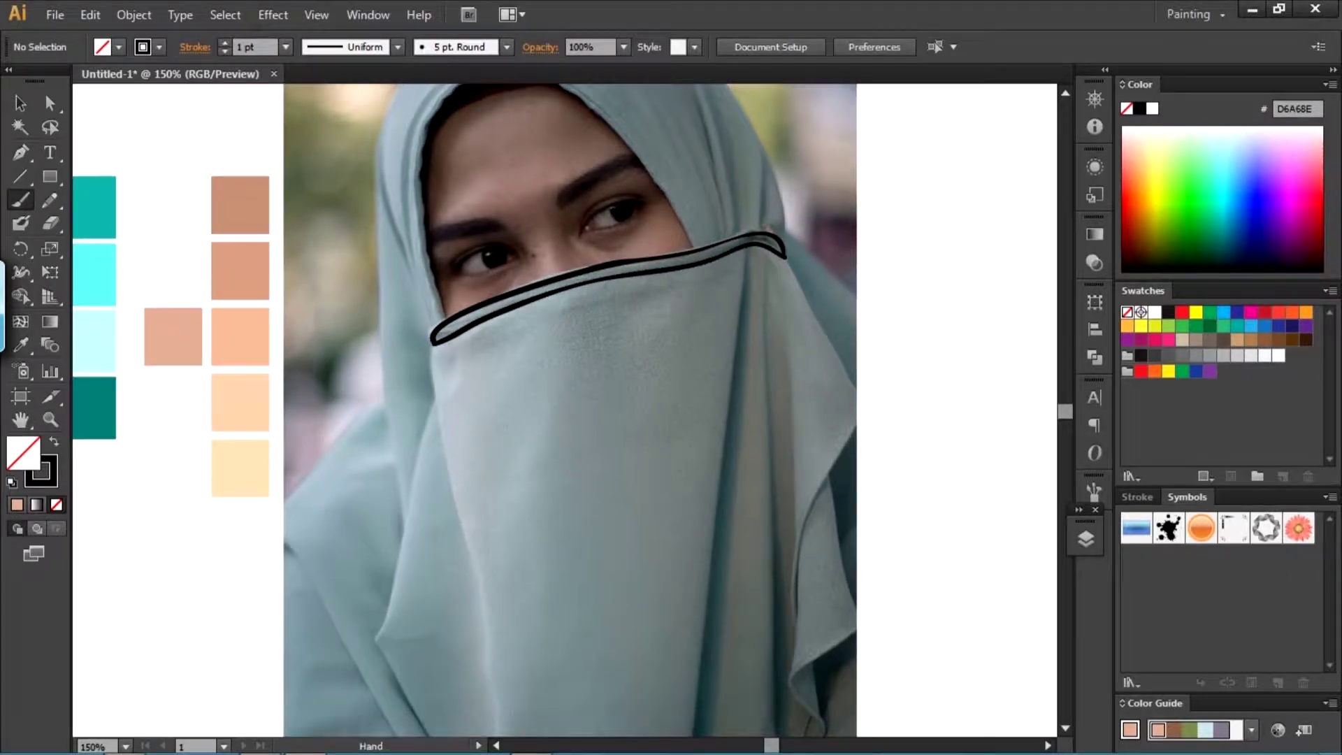
pyautogui.hscroll(3, 809, 279)
# - Outline the veil's right edge down to the bottom, plus the inner edge of its right fold
pyautogui.moveTo(737, 213); pyautogui.dragTo(811, 364)
pyautogui.scroll(-4, 811, 363)
pyautogui.hscroll(4, 812, 364)
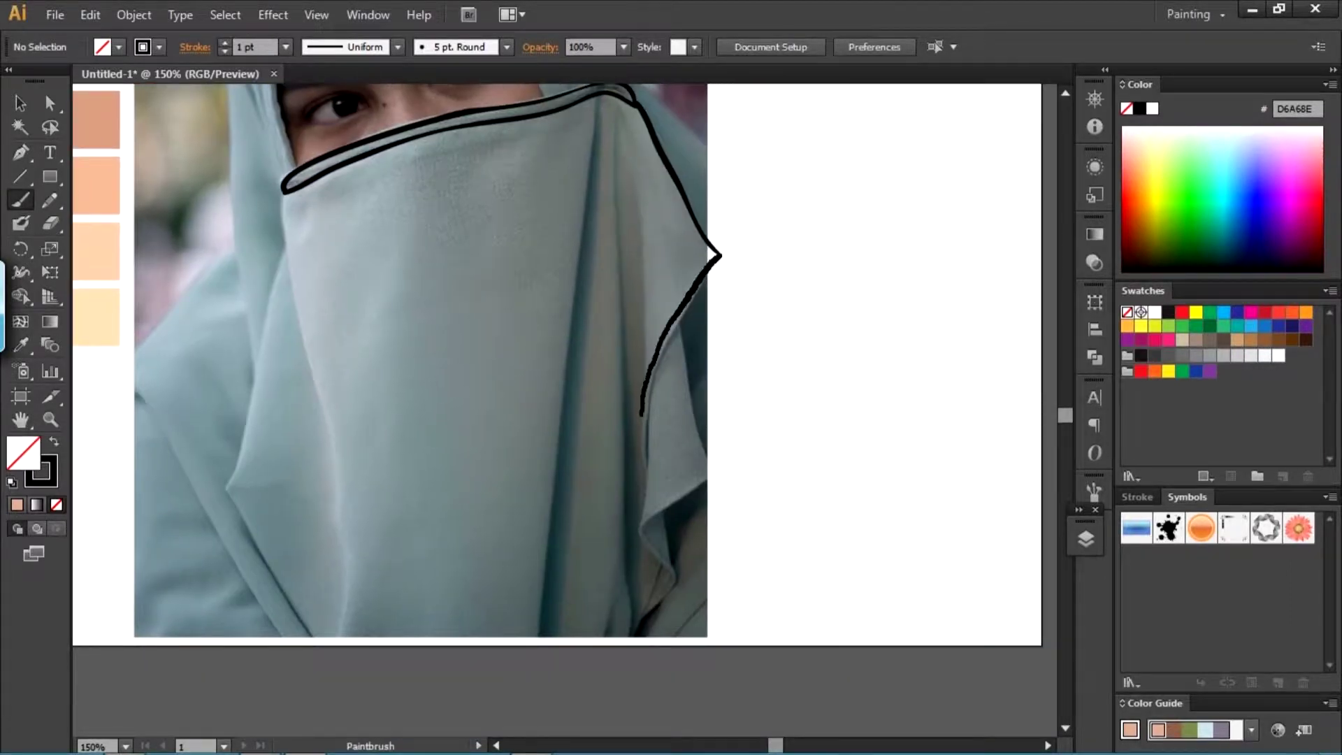
pyautogui.moveTo(720, 254); pyautogui.dragTo(646, 466)
pyautogui.scroll(-2, 646, 466)
pyautogui.hscroll(1, 646, 466)
pyautogui.moveTo(640, 235); pyautogui.dragTo(675, 384)
pyautogui.scroll(-1, 675, 385)
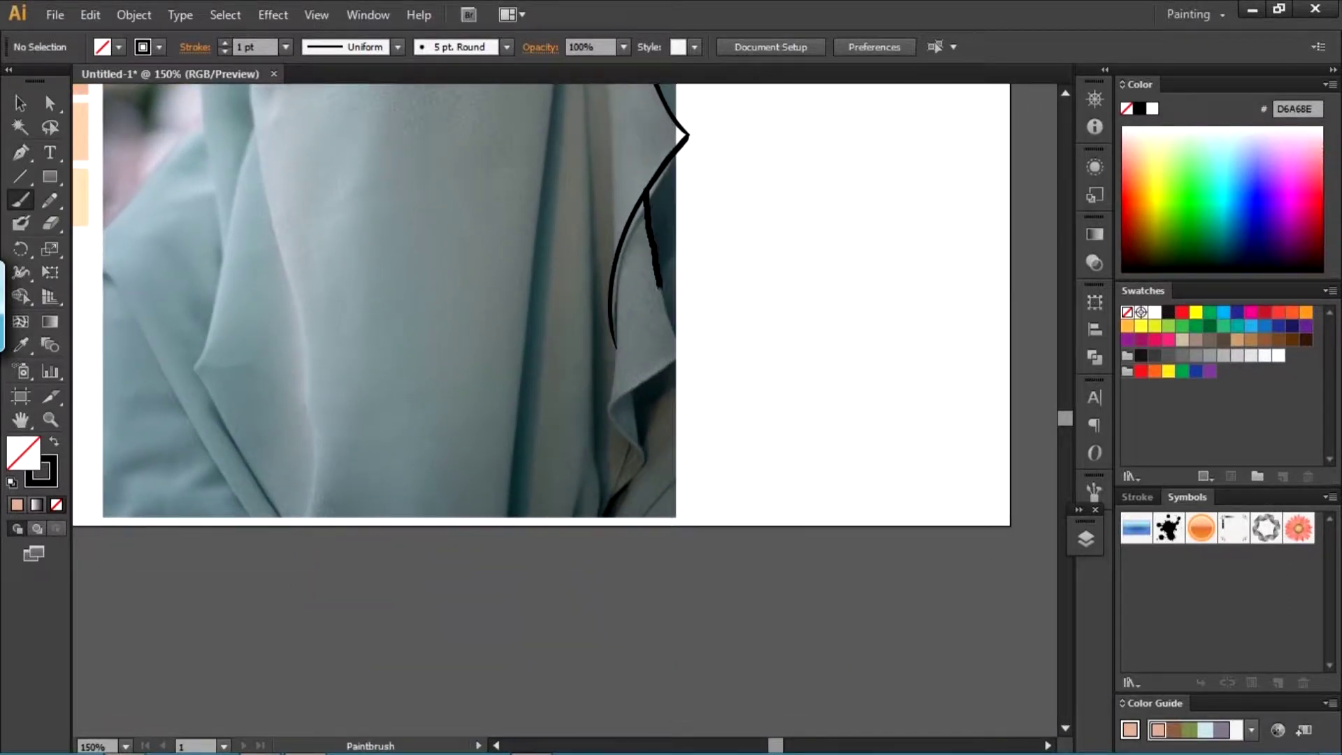
pyautogui.scroll(-2, 681, 311)
pyautogui.moveTo(682, 311); pyautogui.dragTo(619, 346)
# - Draw long vertical fold lines inside the veil's right fold
pyautogui.scroll(-2, 616, 347)
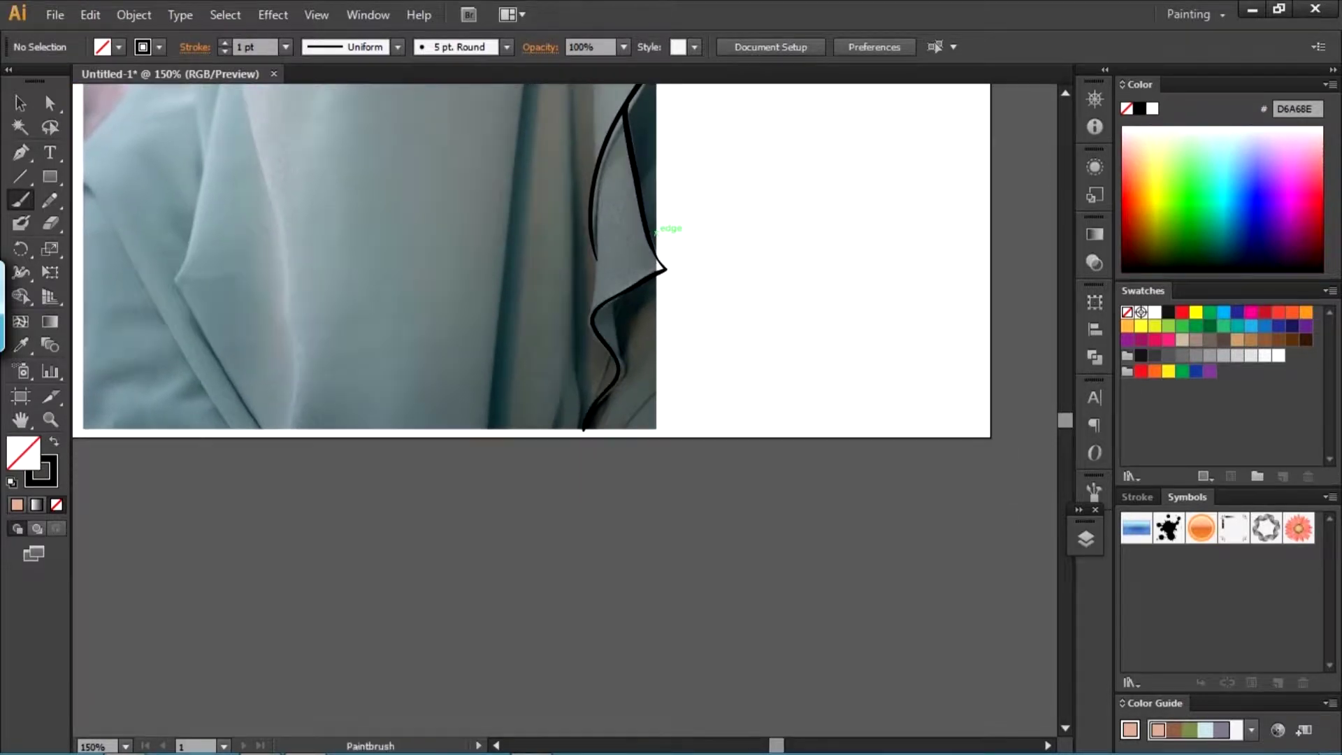
pyautogui.scroll(3, 579, 356)
pyautogui.moveTo(643, 207); pyautogui.dragTo(663, 360)
pyautogui.scroll(-3, 568, 402)
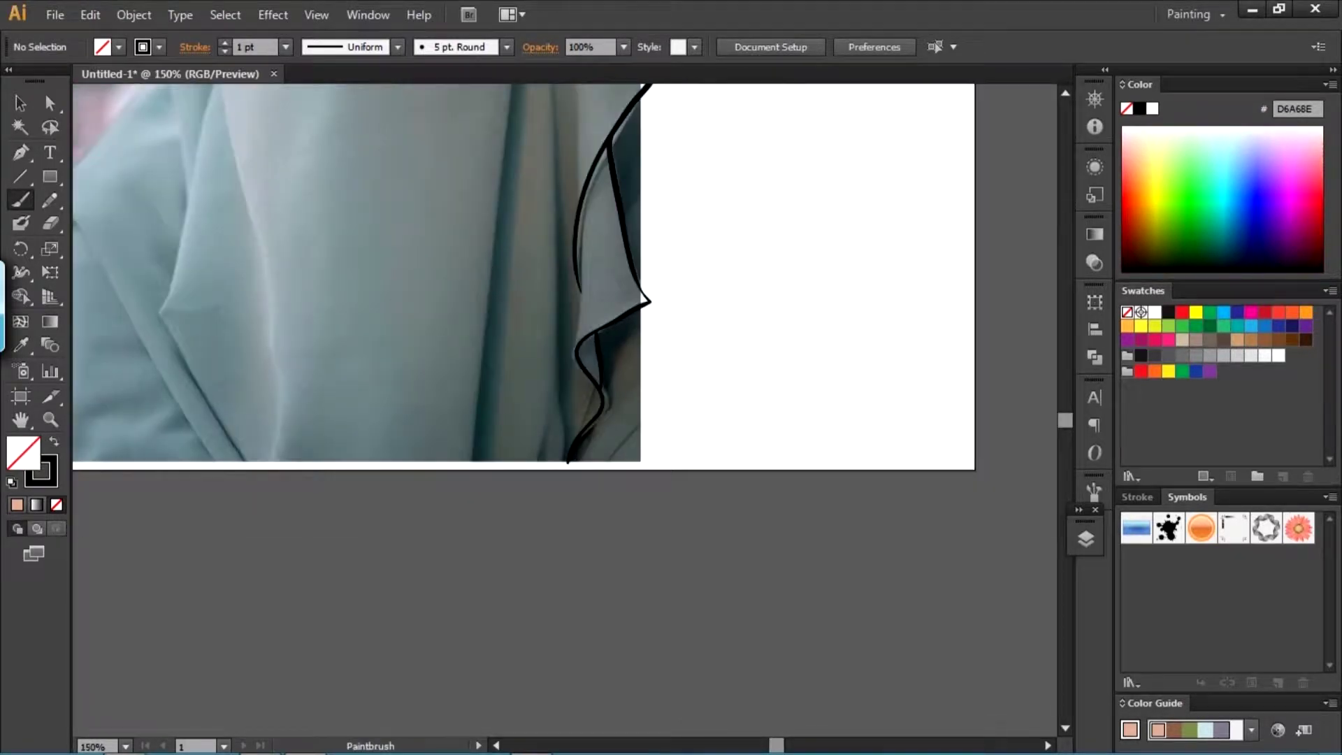
pyautogui.scroll(3, 546, 343)
pyautogui.moveTo(727, 139); pyautogui.dragTo(678, 447)
pyautogui.moveTo(682, 172)
pyautogui.mouseDown()
pyautogui.moveTo(594, 643)
pyautogui.moveTo(686, 667)
pyautogui.mouseUp()
# - Select and remove the stray thin stroke inside the fold
pyautogui.press('a')
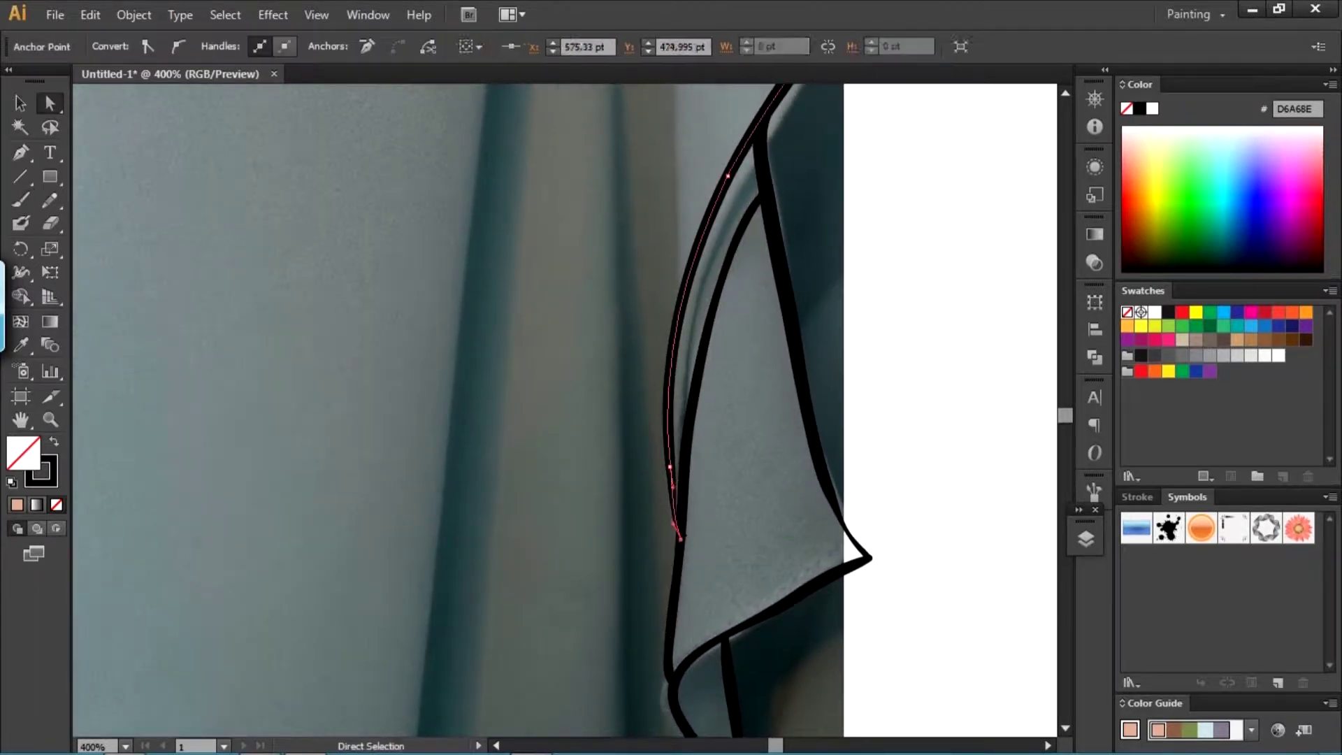
pyautogui.hotkey('ctrl', '1')
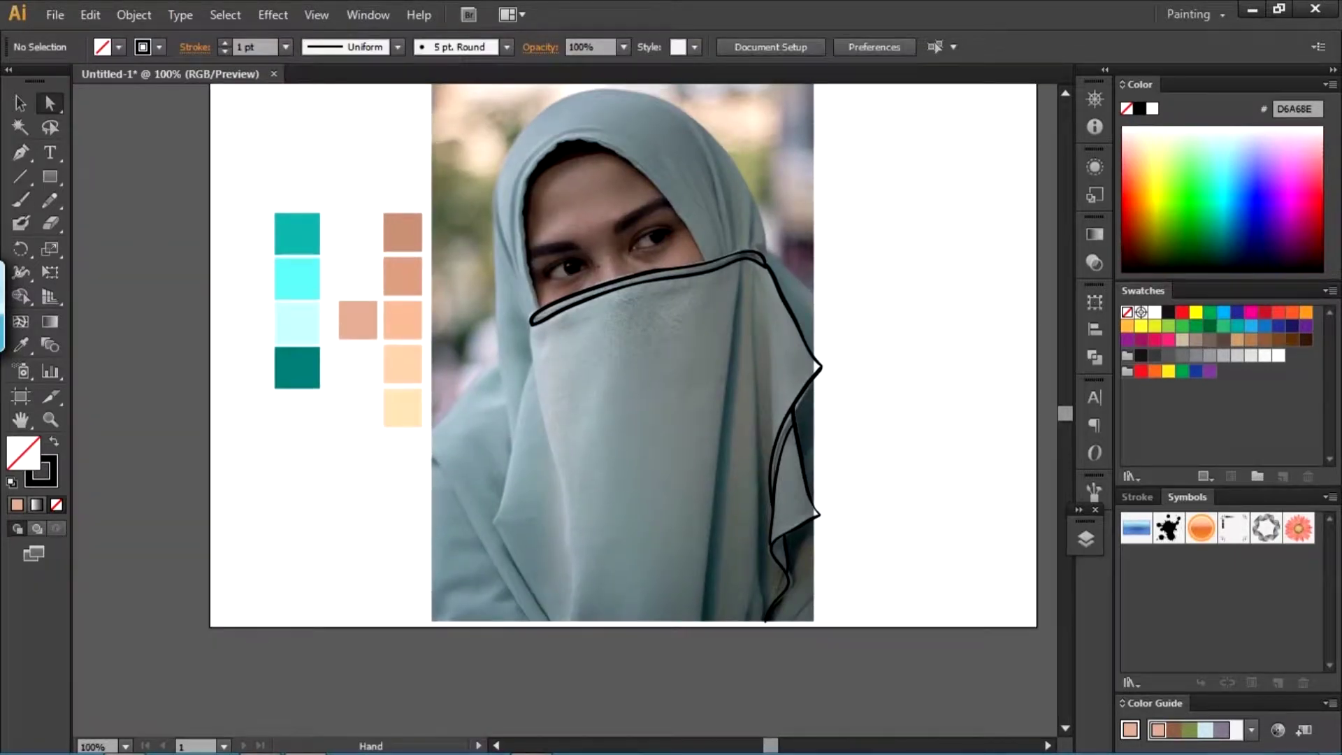
pyautogui.scroll(1, 619, 426)
pyautogui.scroll(1, 619, 427)
pyautogui.click(934, 546)
pyautogui.press('v')
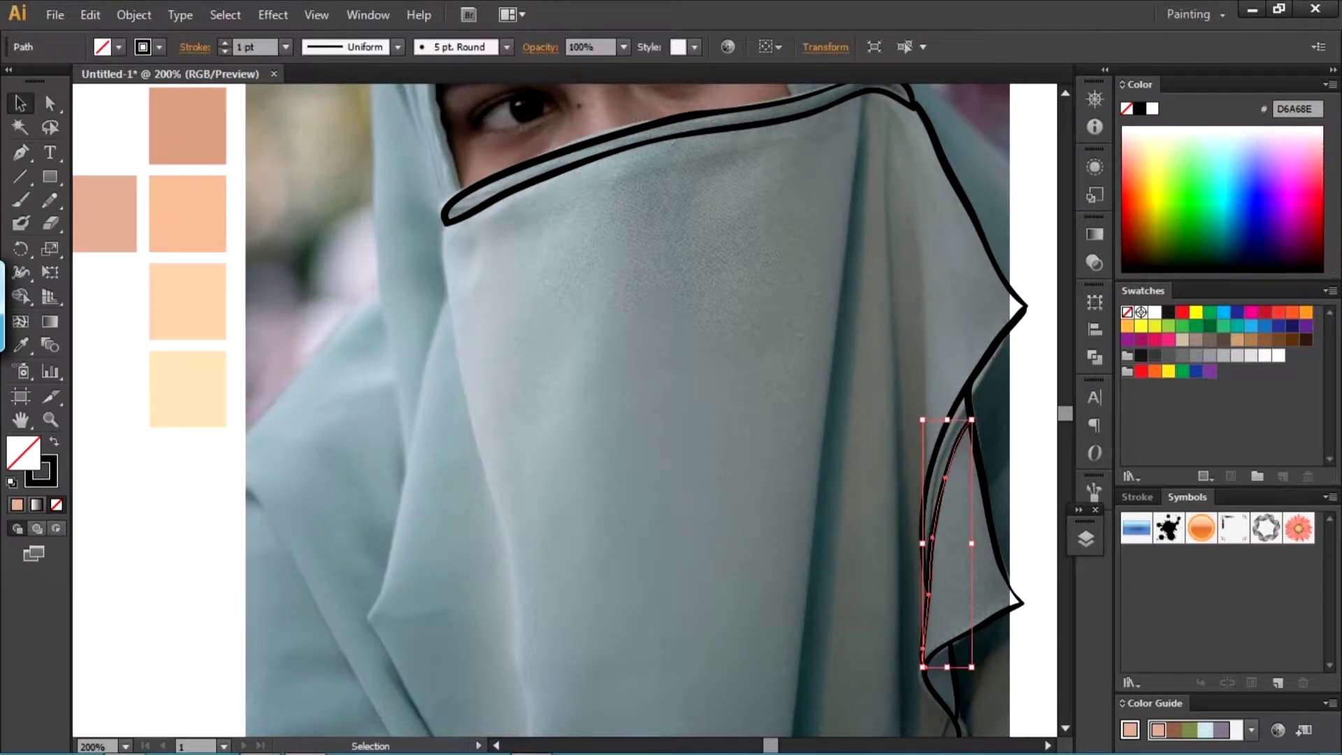
pyautogui.hotkey('ctrl', 'shift', 'a')
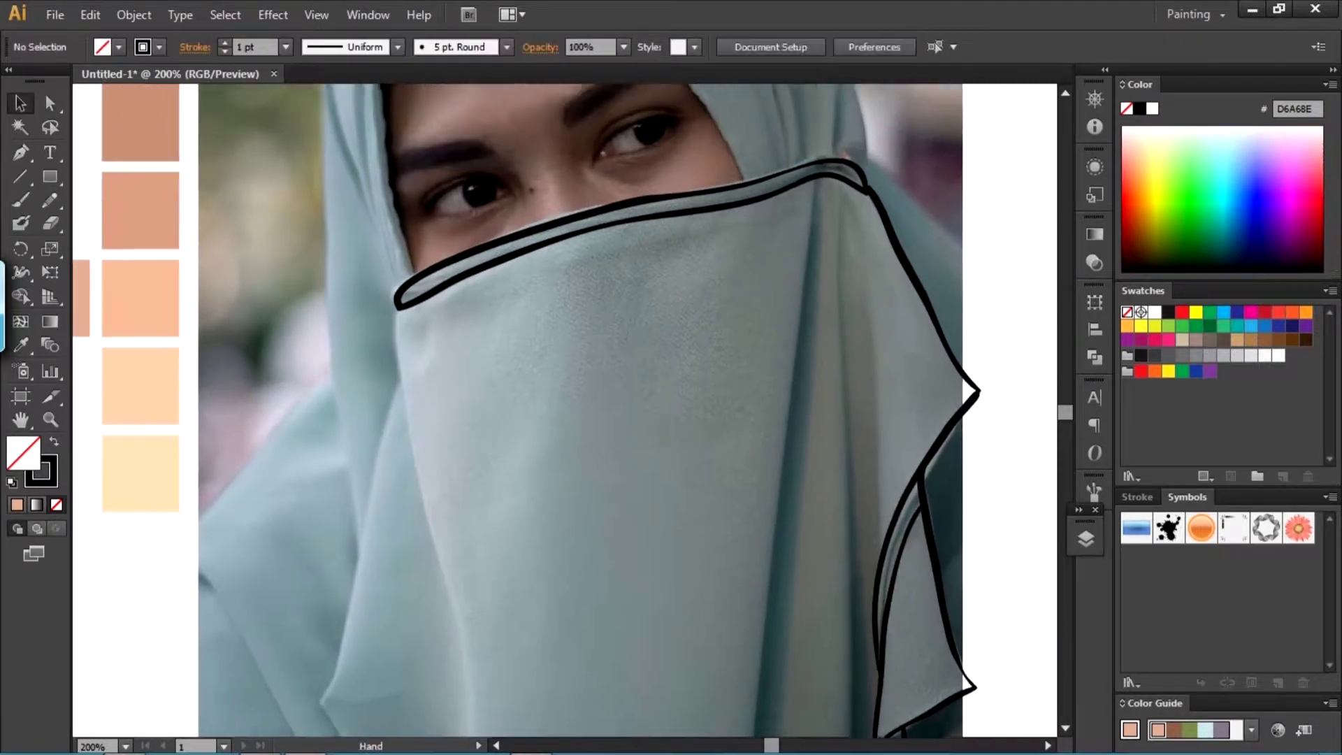
# - Redraw two fold lines inside the right veil fold
pyautogui.moveTo(615, 419); pyautogui.dragTo(668, 342)
pyautogui.press('b')
pyautogui.moveTo(497, 145)
pyautogui.mouseDown()
pyautogui.moveTo(584, 727)
pyautogui.moveTo(719, 665)
pyautogui.mouseUp()
pyautogui.moveTo(643, 90)
pyautogui.mouseDown()
pyautogui.moveTo(583, 404)
pyautogui.moveTo(447, 361)
pyautogui.moveTo(549, 543)
pyautogui.moveTo(728, 606)
pyautogui.mouseUp()
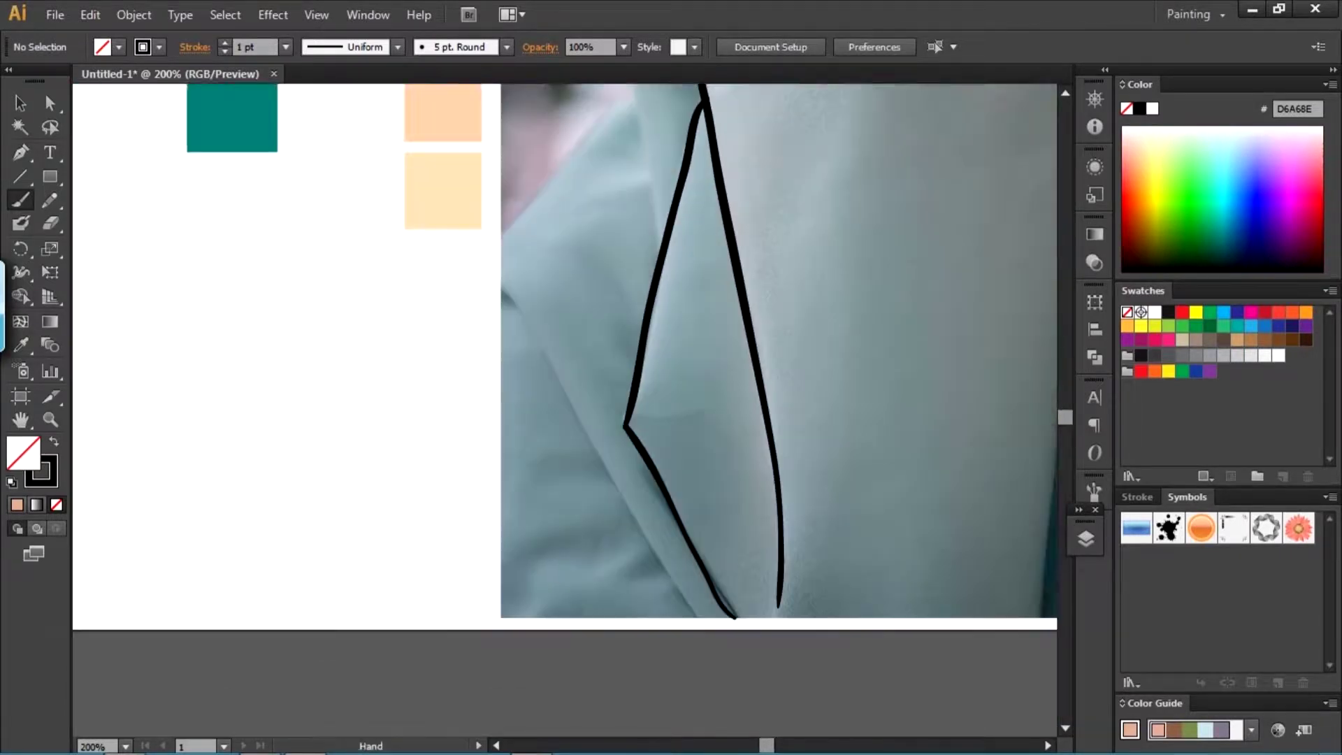
pyautogui.scroll(5, 728, 606)
pyautogui.moveTo(615, 391); pyautogui.dragTo(661, 558)
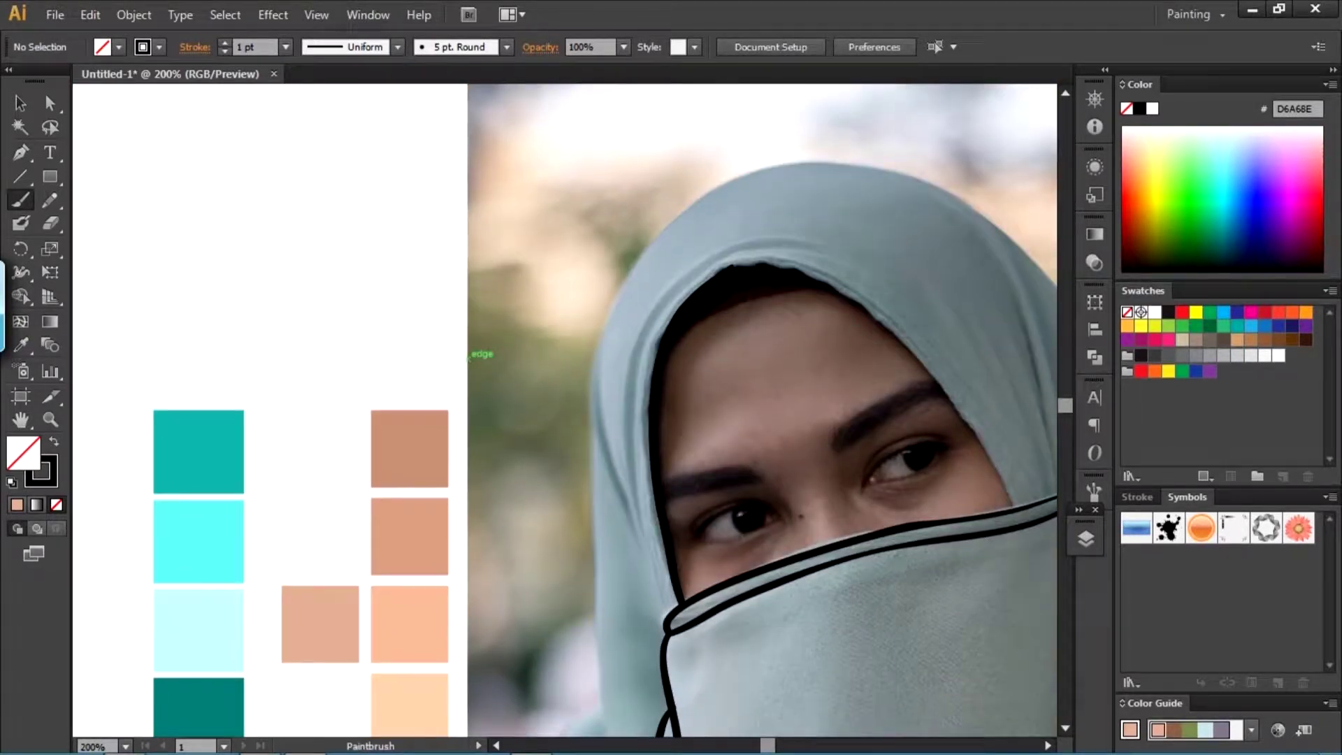
# - Fade the reference photo layer to 40% opacity
pyautogui.click(1086, 538)
pyautogui.click(1034, 591)
pyautogui.click(1095, 263)
pyautogui.click(1060, 246)
pyautogui.click(1082, 353)
pyautogui.click(1086, 538)
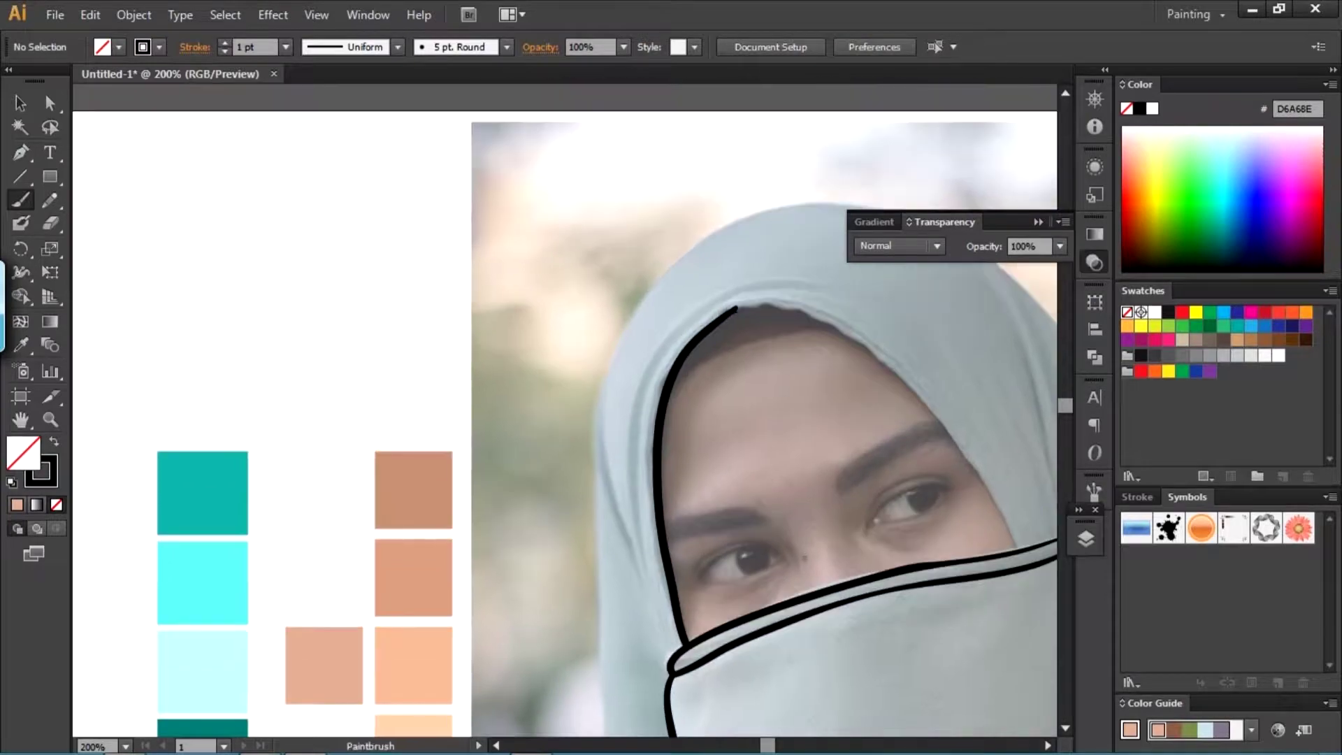
# - Trace the hood's inner edge around the face, joining it to the veil edge and extending it down the left
pyautogui.moveTo(727, 313); pyautogui.dragTo(964, 453)
pyautogui.hotkey('ctrl', '+')
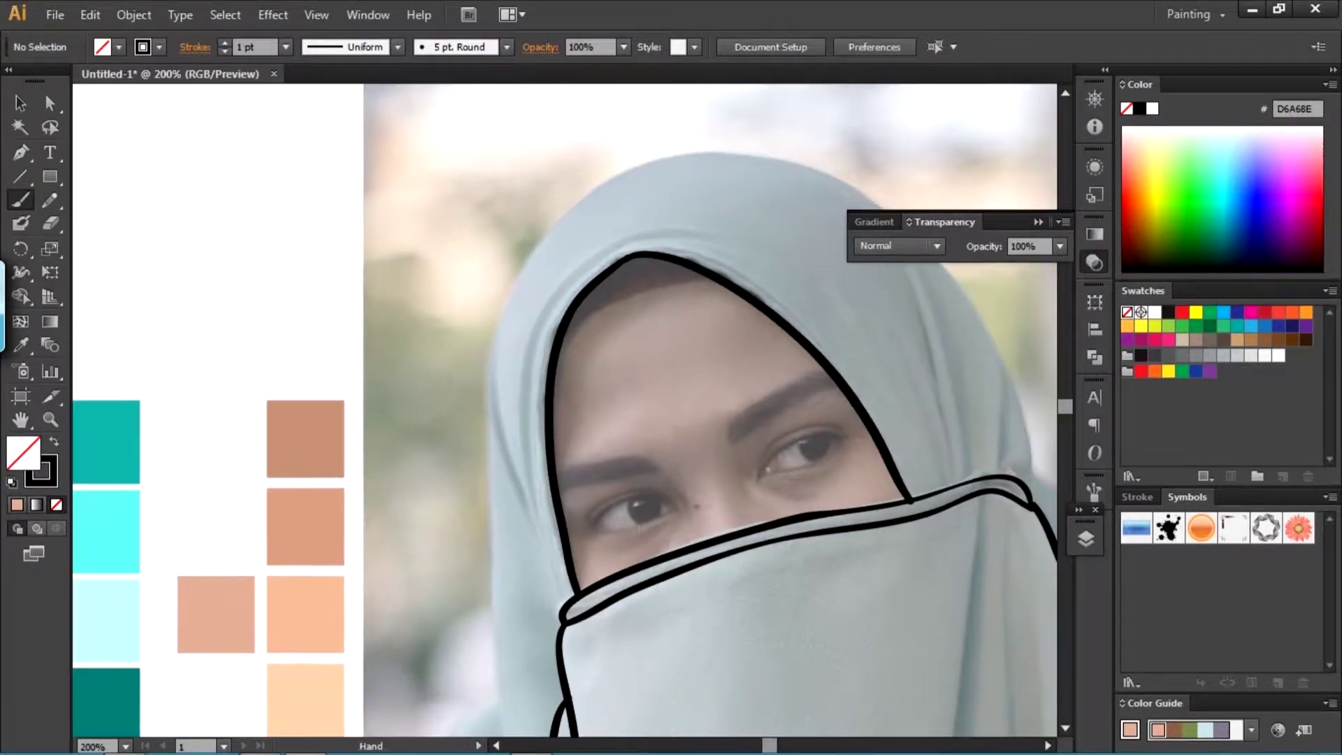
pyautogui.hotkey('ctrl', '+')
pyautogui.press('a')
pyautogui.moveTo(839, 462); pyautogui.dragTo(837, 460)
pyautogui.press('b')
pyautogui.hotkey('ctrl', '-')
pyautogui.hotkey('ctrl', '-')
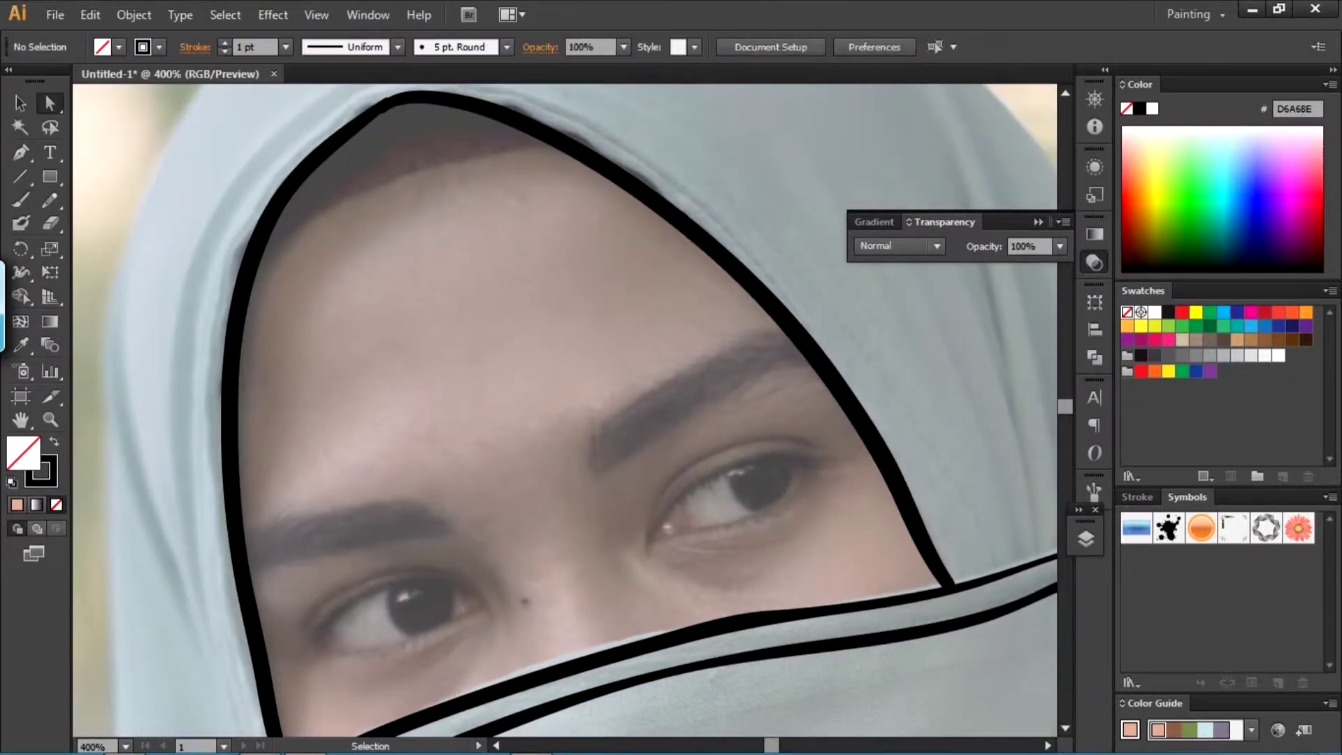
pyautogui.hotkey('ctrl', '-')
pyautogui.moveTo(553, 199); pyautogui.dragTo(560, 625)
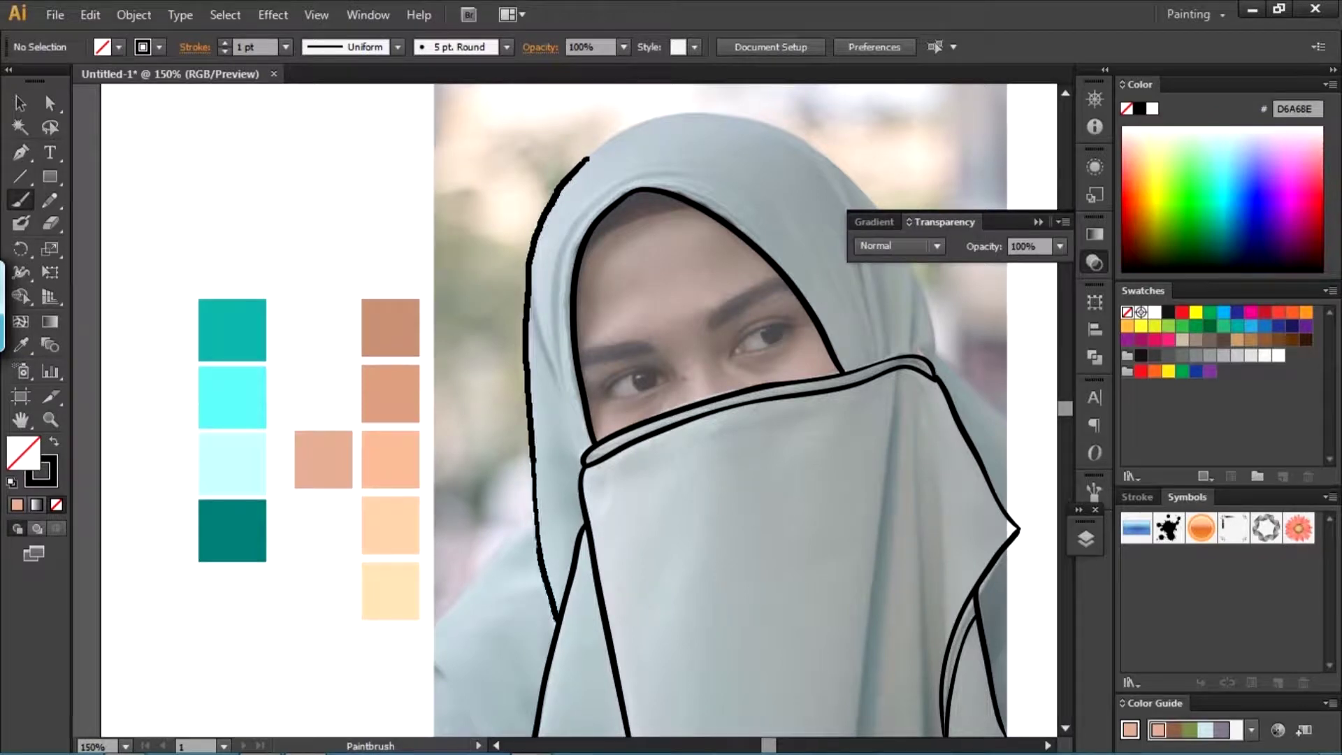
pyautogui.moveTo(629, 419); pyautogui.dragTo(535, 543)
# - Trace the hood's top and right edge, the veil's left flap, and the veil's centre fold
pyautogui.moveTo(524, 262)
pyautogui.mouseDown()
pyautogui.moveTo(842, 498)
pyautogui.moveTo(845, 166)
pyautogui.mouseUp()
pyautogui.moveTo(442, 306)
pyautogui.mouseDown()
pyautogui.moveTo(316, 435)
pyautogui.moveTo(316, 278)
pyautogui.moveTo(441, 451)
pyautogui.mouseUp()
pyautogui.moveTo(487, 522); pyautogui.dragTo(307, 641)
pyautogui.moveTo(623, 109); pyautogui.dragTo(579, 118)
pyautogui.moveTo(579, 119); pyautogui.dragTo(518, 659)
pyautogui.moveTo(518, 659); pyautogui.dragTo(299, 697)
pyautogui.moveTo(375, 196); pyautogui.dragTo(389, 675)
pyautogui.moveTo(389, 489)
pyautogui.mouseDown()
pyautogui.moveTo(388, 594)
pyautogui.moveTo(662, 692)
pyautogui.mouseUp()
# - Outline the hood's inner left edge and outer contour, and add its fold lines
pyautogui.moveTo(435, 174)
pyautogui.mouseDown()
pyautogui.moveTo(318, 210)
pyautogui.moveTo(294, 384)
pyautogui.moveTo(311, 448)
pyautogui.mouseUp()
pyautogui.moveTo(311, 447); pyautogui.dragTo(320, 469)
pyautogui.moveTo(565, 410)
pyautogui.mouseDown()
pyautogui.moveTo(517, 455)
pyautogui.moveTo(391, 384)
pyautogui.mouseUp()
pyautogui.moveTo(139, 152)
pyautogui.mouseDown()
pyautogui.moveTo(498, 316)
pyautogui.moveTo(418, 201)
pyautogui.mouseUp()
pyautogui.moveTo(409, 310); pyautogui.dragTo(353, 189)
pyautogui.moveTo(532, 420); pyautogui.dragTo(521, 397)
pyautogui.moveTo(412, 332); pyautogui.dragTo(355, 184)
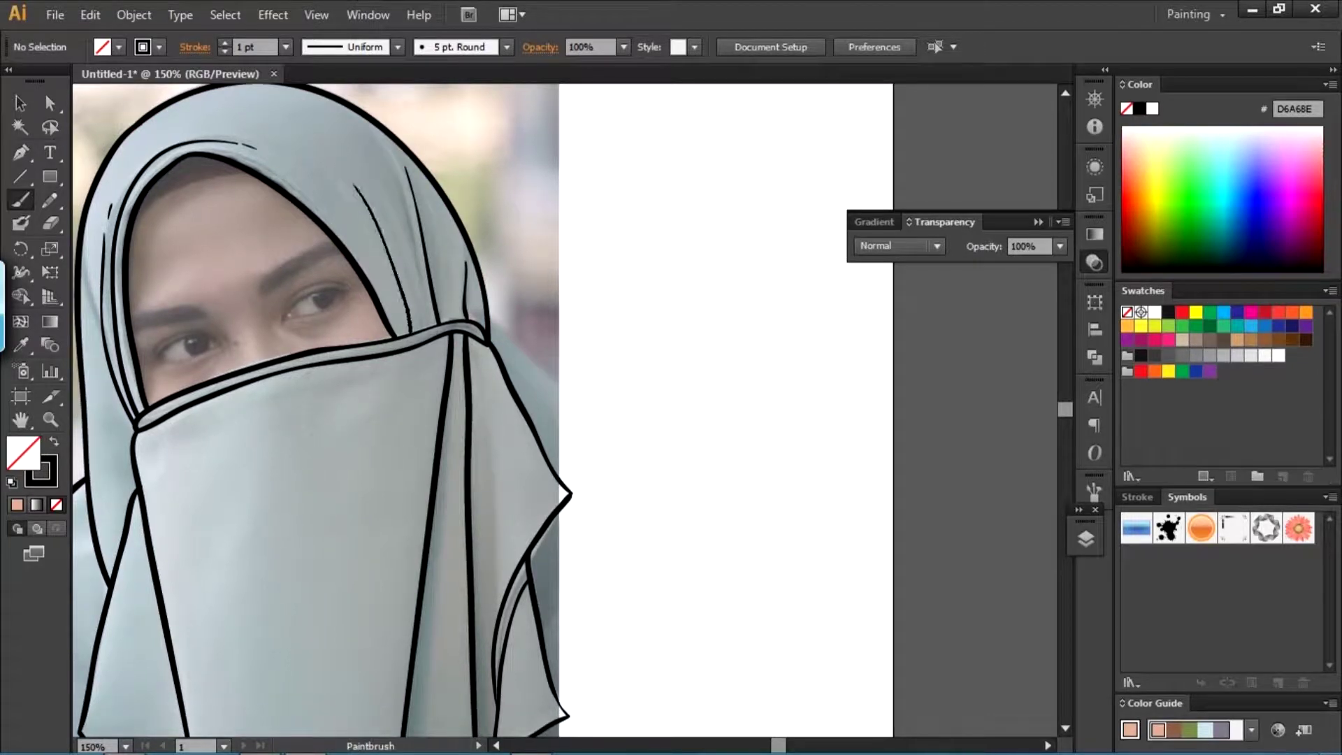
pyautogui.moveTo(391, 385)
pyautogui.mouseDown()
pyautogui.moveTo(356, 424)
pyautogui.moveTo(358, 256)
pyautogui.mouseUp()
# - Add a thin fold line and small fold marks across the lower veil
pyautogui.moveTo(350, 524); pyautogui.dragTo(361, 350)
pyautogui.moveTo(474, 402); pyautogui.dragTo(458, 210)
pyautogui.moveTo(350, 490); pyautogui.dragTo(364, 419)
pyautogui.moveTo(455, 302); pyautogui.dragTo(447, 137)
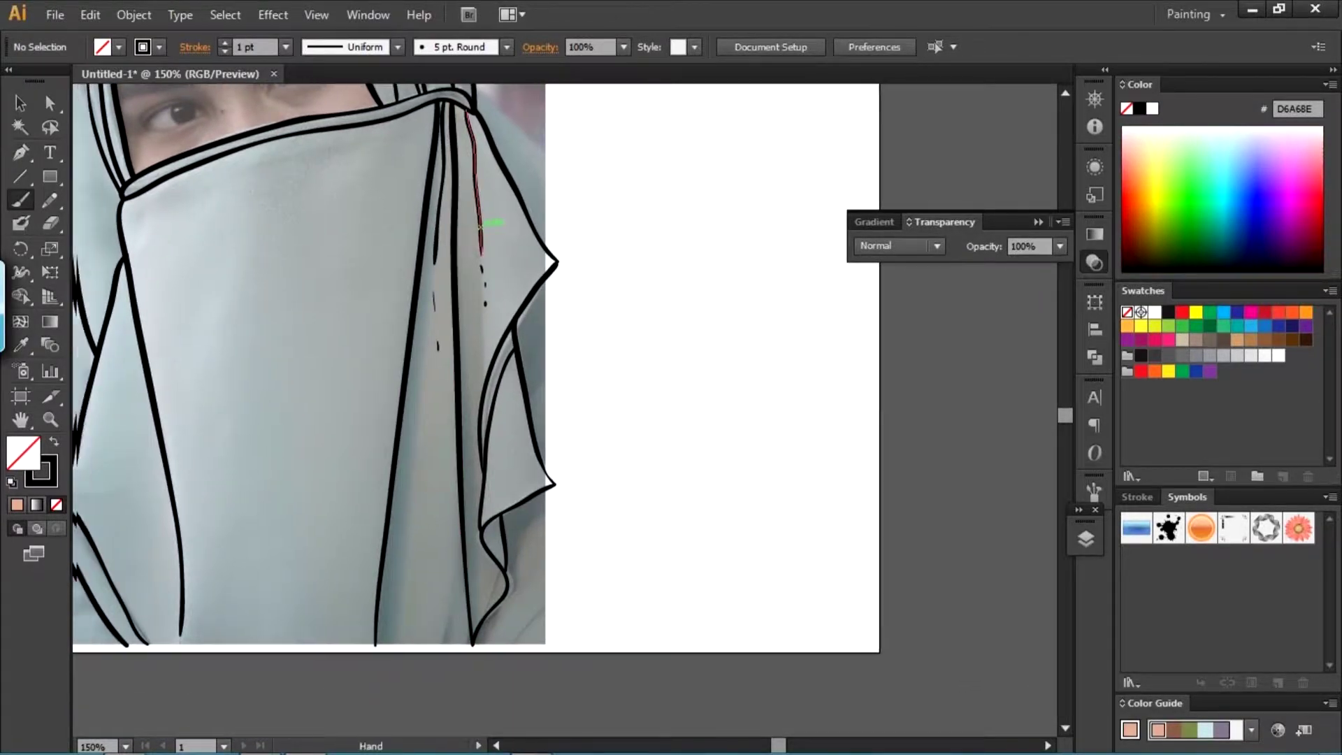
pyautogui.moveTo(280, 349); pyautogui.dragTo(510, 343)
pyautogui.moveTo(346, 416); pyautogui.dragTo(321, 283)
pyautogui.moveTo(350, 349); pyautogui.dragTo(458, 539)
pyautogui.moveTo(386, 360)
pyautogui.mouseDown()
pyautogui.moveTo(406, 497)
pyautogui.moveTo(457, 322)
pyautogui.mouseUp()
pyautogui.moveTo(416, 385); pyautogui.dragTo(400, 259)
# - Draw several fold lines along the veil's creases and its left flap
pyautogui.moveTo(419, 420)
pyautogui.mouseDown()
pyautogui.moveTo(347, 351)
pyautogui.moveTo(349, 435)
pyautogui.mouseUp()
pyautogui.moveTo(420, 349); pyautogui.dragTo(296, 476)
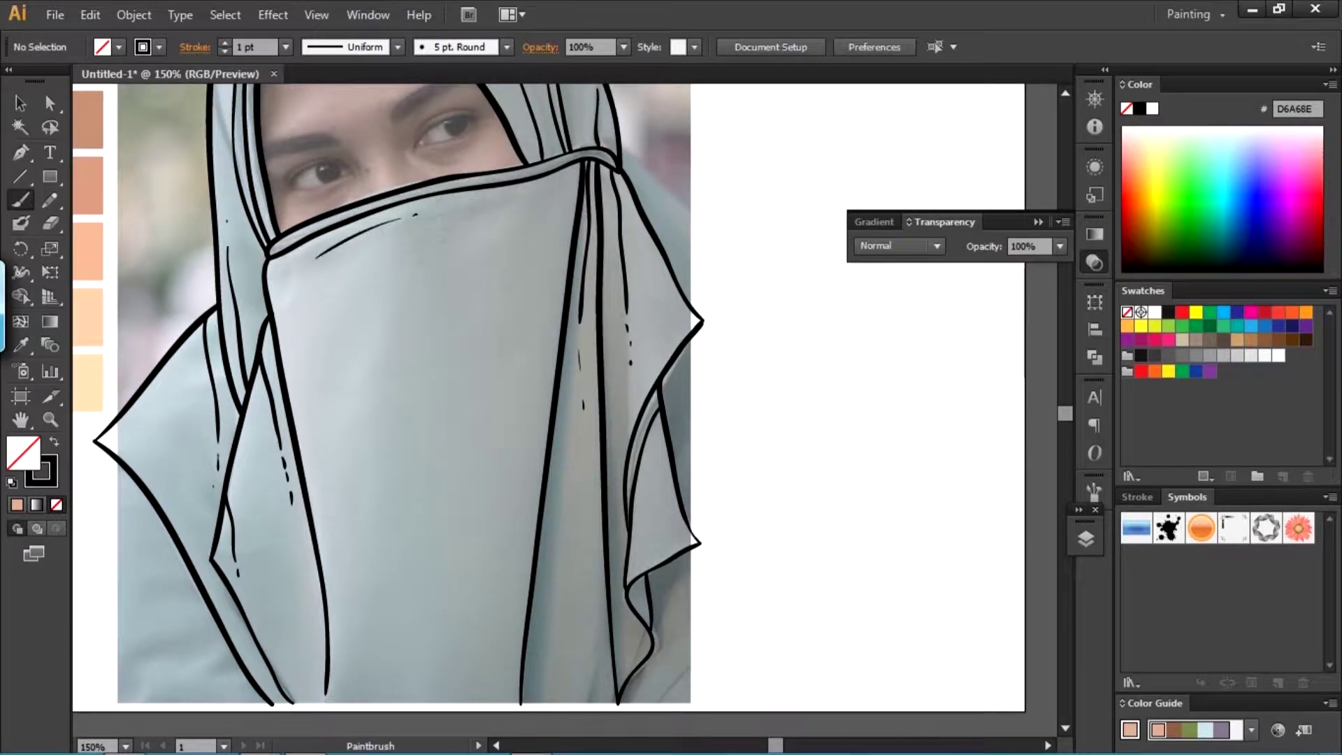
pyautogui.moveTo(419, 420); pyautogui.dragTo(377, 280)
pyautogui.moveTo(346, 210); pyautogui.dragTo(360, 391)
pyautogui.moveTo(419, 280)
pyautogui.mouseDown()
pyautogui.moveTo(348, 553)
pyautogui.moveTo(437, 479)
pyautogui.mouseUp()
pyautogui.moveTo(350, 349); pyautogui.dragTo(494, 363)
pyautogui.moveTo(619, 311); pyautogui.dragTo(612, 468)
pyautogui.press('b')
pyautogui.moveTo(618, 309)
pyautogui.mouseDown()
pyautogui.moveTo(612, 475)
pyautogui.moveTo(582, 428)
pyautogui.mouseUp()
pyautogui.moveTo(490, 419); pyautogui.dragTo(604, 298)
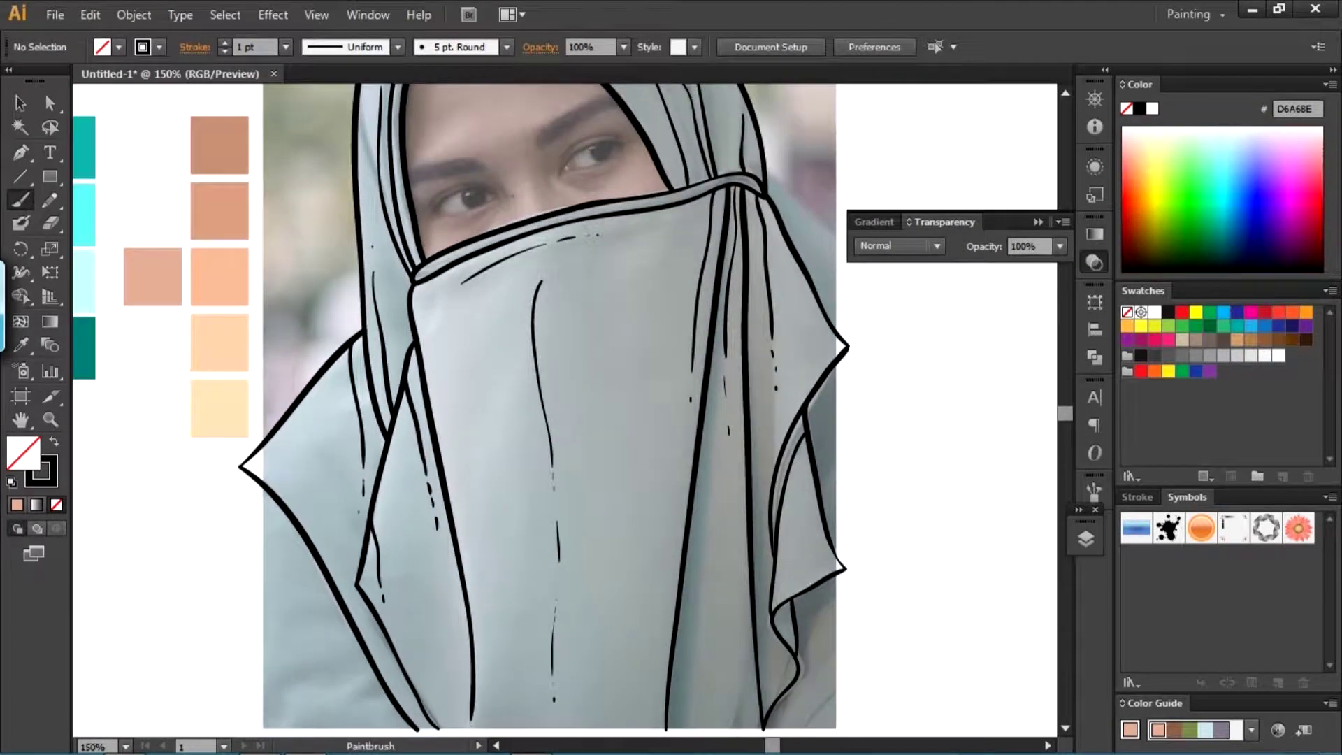
pyautogui.moveTo(420, 490)
pyautogui.mouseDown()
pyautogui.moveTo(443, 391)
pyautogui.moveTo(475, 391)
pyautogui.mouseUp()
pyautogui.moveTo(328, 287); pyautogui.dragTo(297, 535)
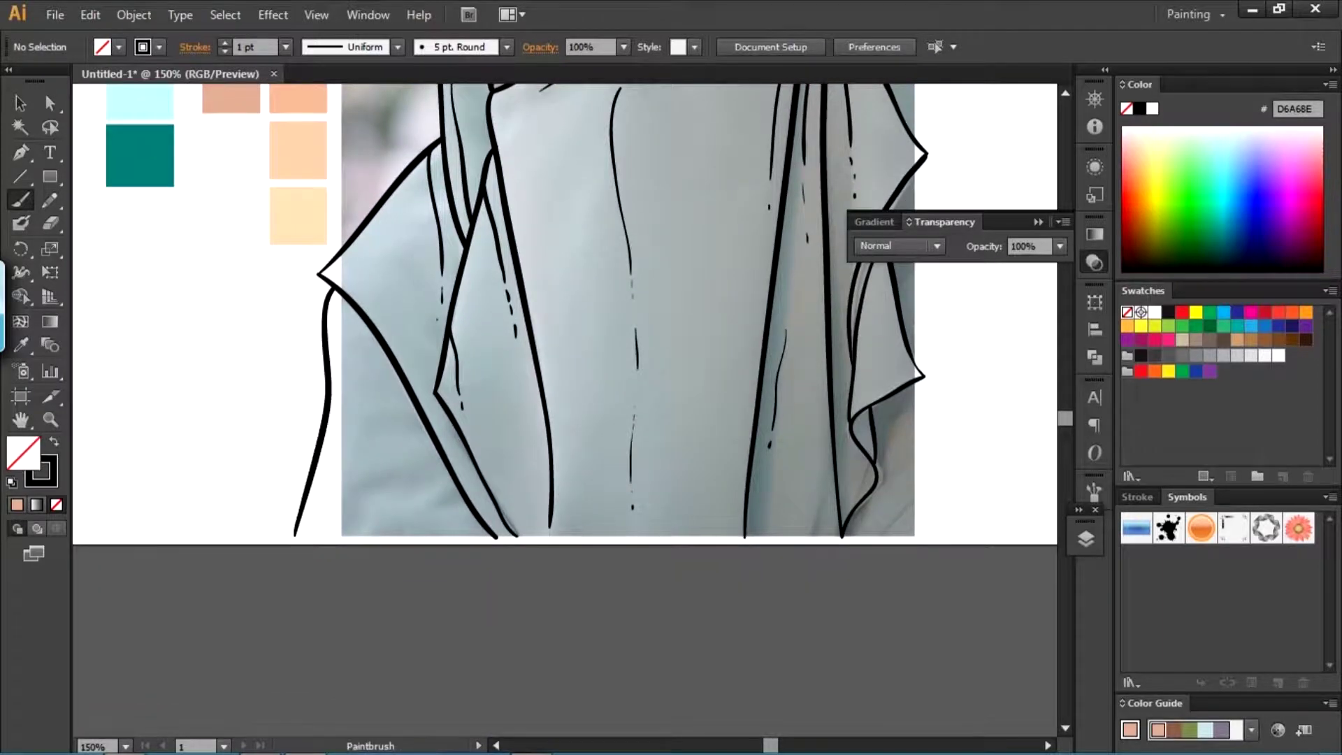
# - Outline the outer drape beyond the veil's right edge
pyautogui.moveTo(769, 175); pyautogui.dragTo(361, 402)
pyautogui.moveTo(503, 210); pyautogui.dragTo(566, 462)
pyautogui.moveTo(630, 489)
pyautogui.mouseDown()
pyautogui.moveTo(706, 371)
pyautogui.moveTo(556, 602)
pyautogui.moveTo(630, 371)
pyautogui.mouseUp()
pyautogui.moveTo(661, 373); pyautogui.dragTo(629, 457)
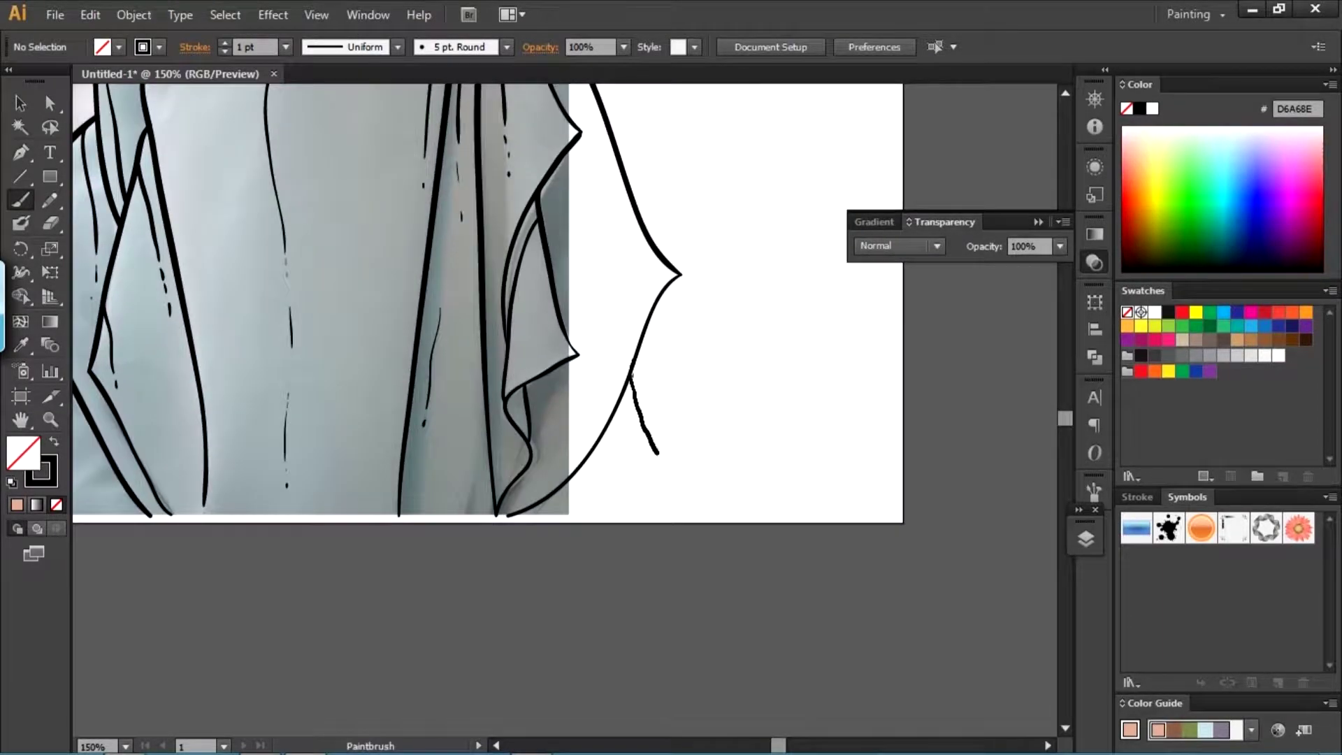
pyautogui.moveTo(490, 350); pyautogui.dragTo(744, 360)
# - Add small crease marks along the veil's right fold
pyautogui.moveTo(560, 265); pyautogui.dragTo(498, 635)
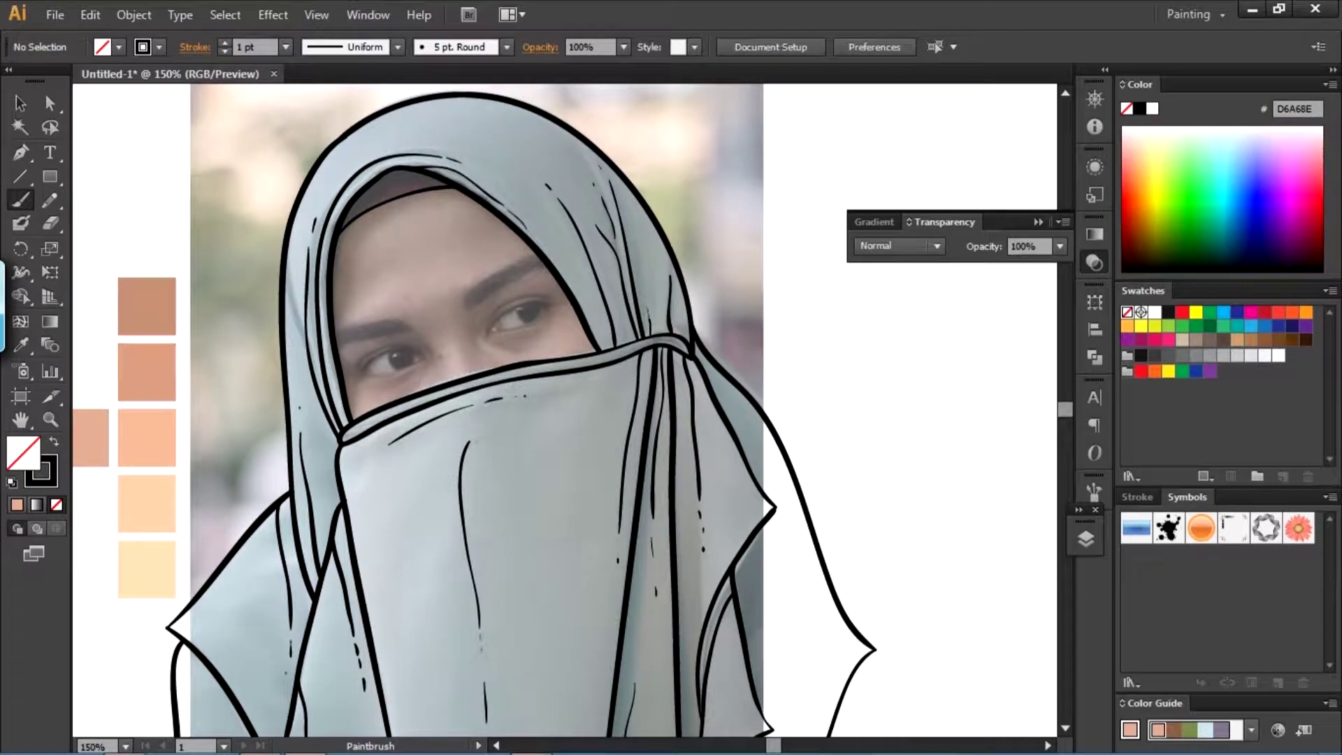
pyautogui.moveTo(490, 489); pyautogui.dragTo(504, 319)
pyautogui.moveTo(503, 420); pyautogui.dragTo(506, 329)
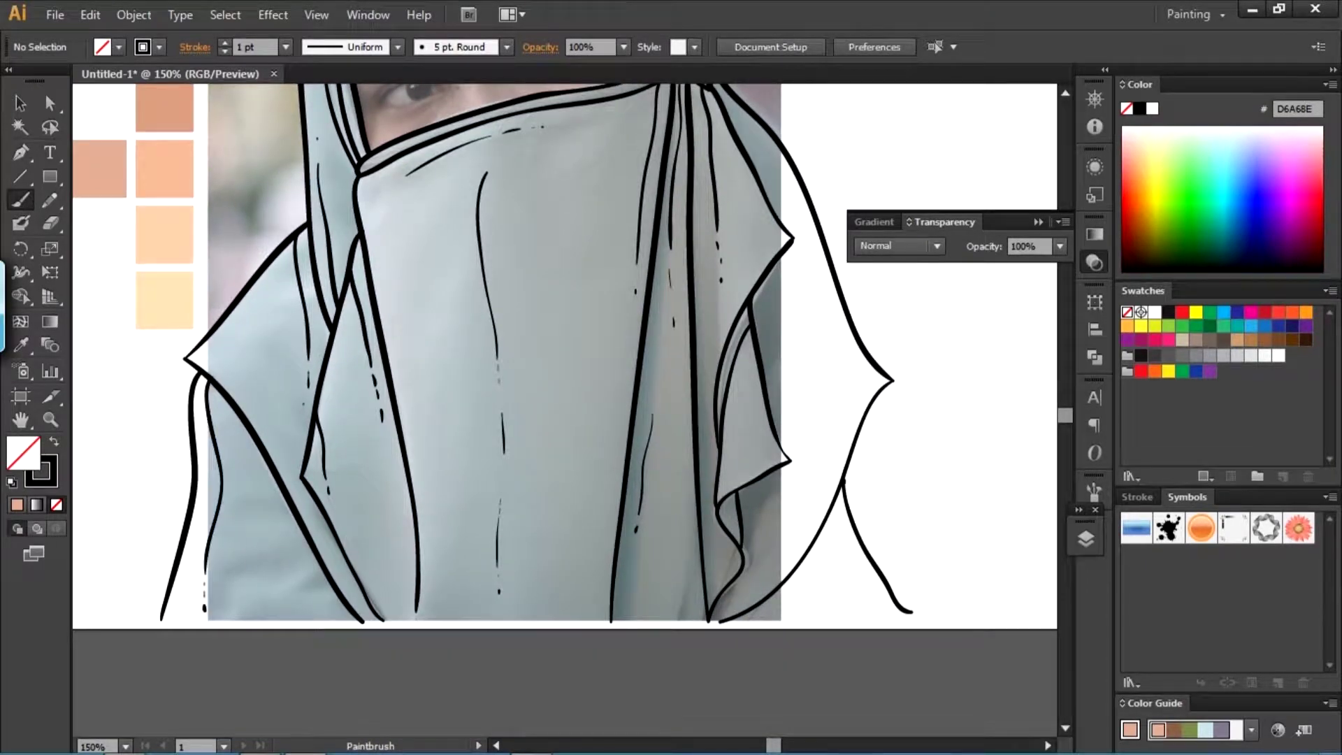
pyautogui.moveTo(629, 349); pyautogui.dragTo(482, 326)
pyautogui.moveTo(559, 279)
pyautogui.mouseDown()
pyautogui.moveTo(470, 381)
pyautogui.moveTo(505, 315)
pyautogui.mouseUp()
pyautogui.moveTo(629, 458); pyautogui.dragTo(633, 535)
pyautogui.moveTo(489, 350); pyautogui.dragTo(531, 319)
pyautogui.moveTo(597, 234); pyautogui.dragTo(584, 335)
pyautogui.moveTo(531, 350); pyautogui.dragTo(531, 315)
pyautogui.moveTo(532, 244); pyautogui.dragTo(517, 665)
pyautogui.moveTo(518, 350)
pyautogui.mouseDown()
pyautogui.moveTo(682, 424)
pyautogui.moveTo(758, 419)
pyautogui.mouseUp()
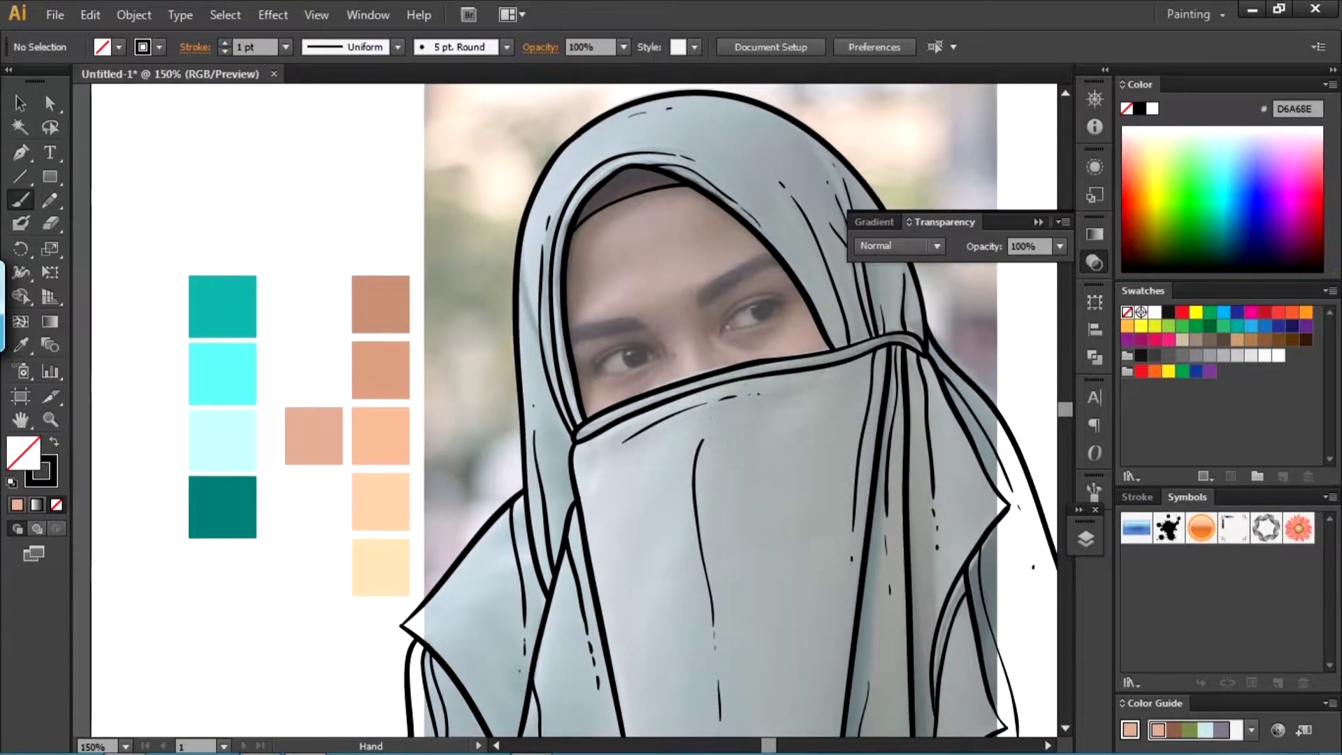
pyautogui.scroll(3, 569, 277)
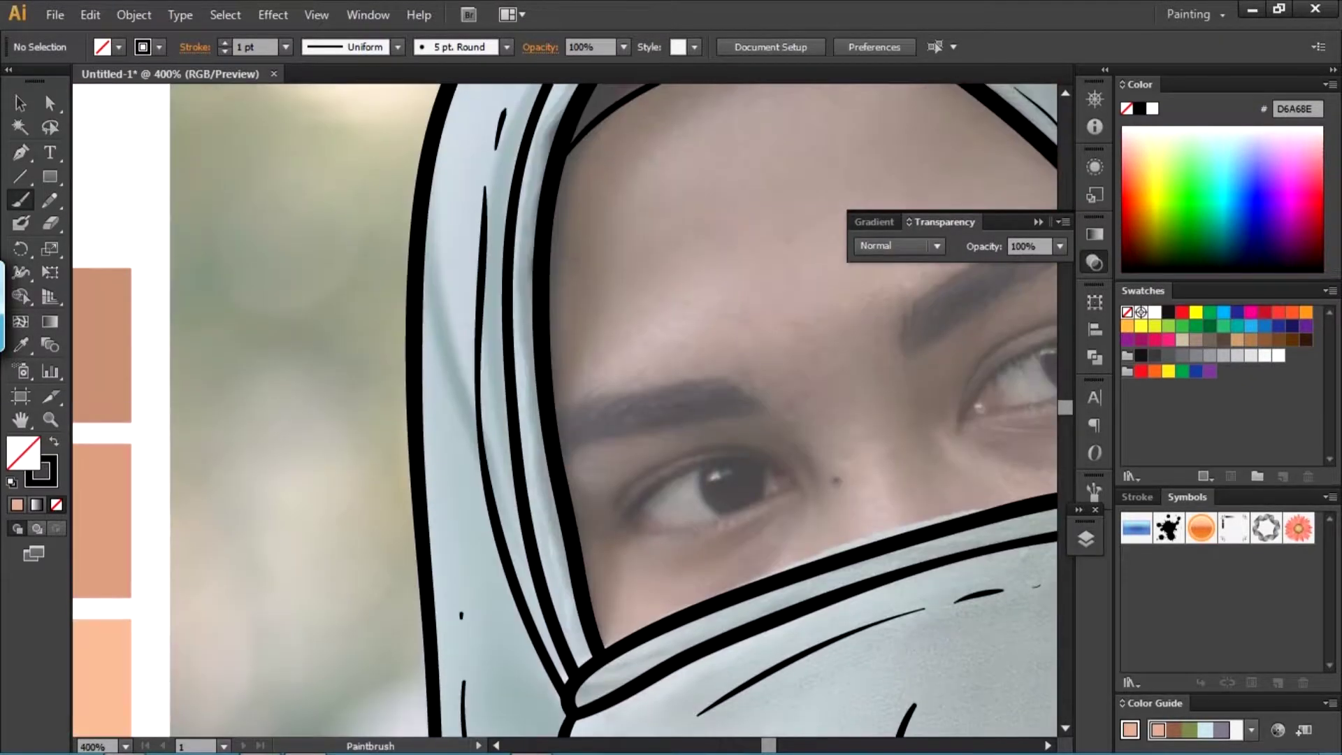
# - Fill both eyebrows solid black with Paintbrush strokes
pyautogui.moveTo(742, 374)
pyautogui.mouseDown()
pyautogui.moveTo(755, 409)
pyautogui.moveTo(595, 413)
pyautogui.moveTo(566, 439)
pyautogui.mouseUp()
pyautogui.moveTo(756, 409)
pyautogui.mouseDown()
pyautogui.moveTo(594, 432)
pyautogui.moveTo(745, 399)
pyautogui.moveTo(572, 439)
pyautogui.mouseUp()
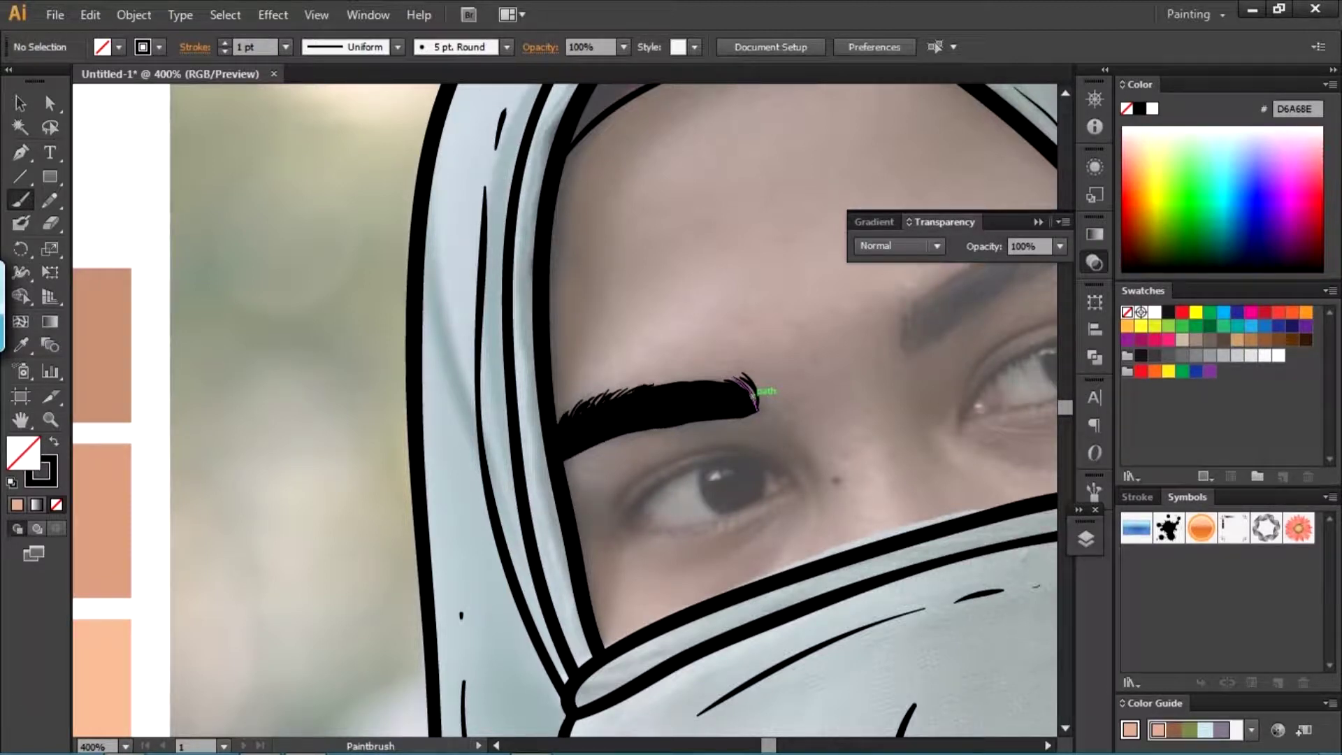
pyautogui.moveTo(755, 400); pyautogui.dragTo(370, 532)
pyautogui.moveTo(524, 479)
pyautogui.mouseDown()
pyautogui.moveTo(532, 434)
pyautogui.moveTo(720, 360)
pyautogui.moveTo(531, 487)
pyautogui.moveTo(577, 409)
pyautogui.mouseUp()
pyautogui.moveTo(577, 454)
pyautogui.mouseDown()
pyautogui.moveTo(612, 393)
pyautogui.moveTo(682, 384)
pyautogui.mouseUp()
pyautogui.moveTo(607, 432)
pyautogui.mouseDown()
pyautogui.moveTo(727, 374)
pyautogui.moveTo(692, 377)
pyautogui.mouseUp()
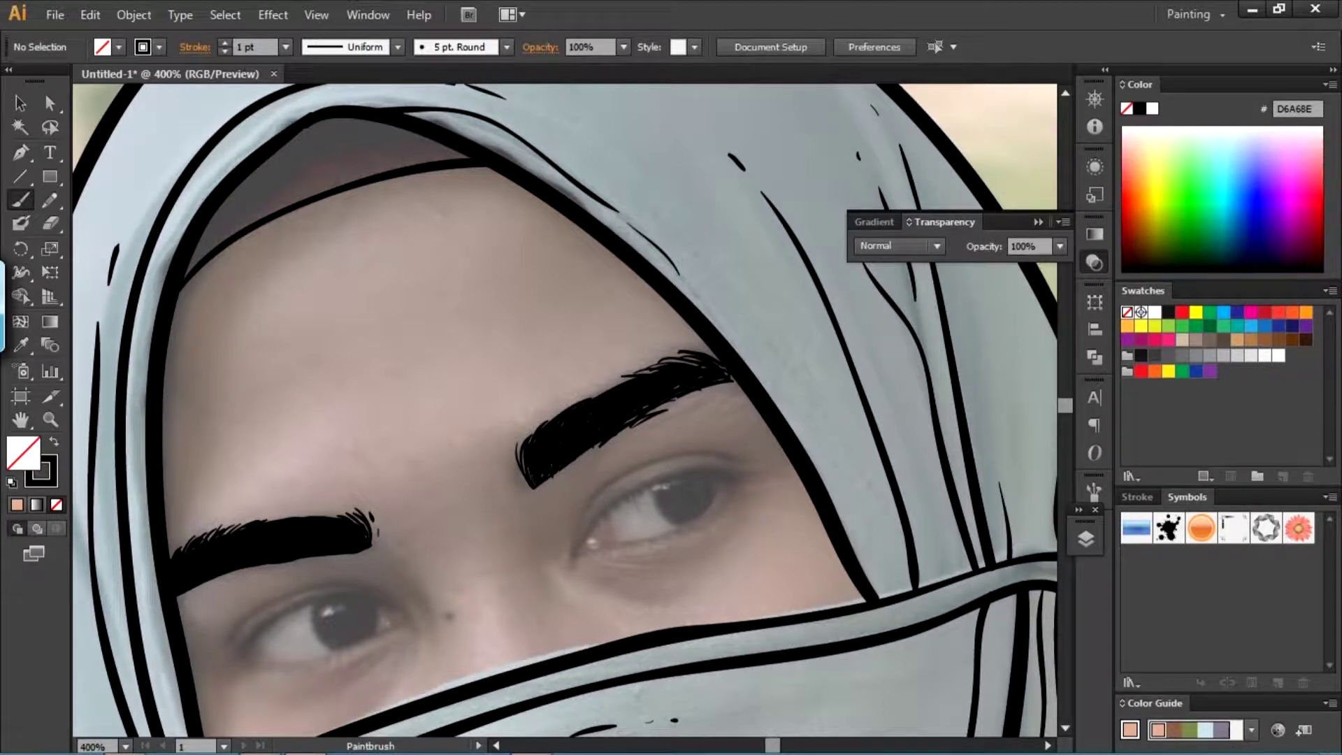
# - Add corner strokes at the right eye's inner corner and the left eye's outer corner
pyautogui.moveTo(629, 489)
pyautogui.mouseDown()
pyautogui.moveTo(675, 374)
pyautogui.moveTo(620, 430)
pyautogui.mouseUp()
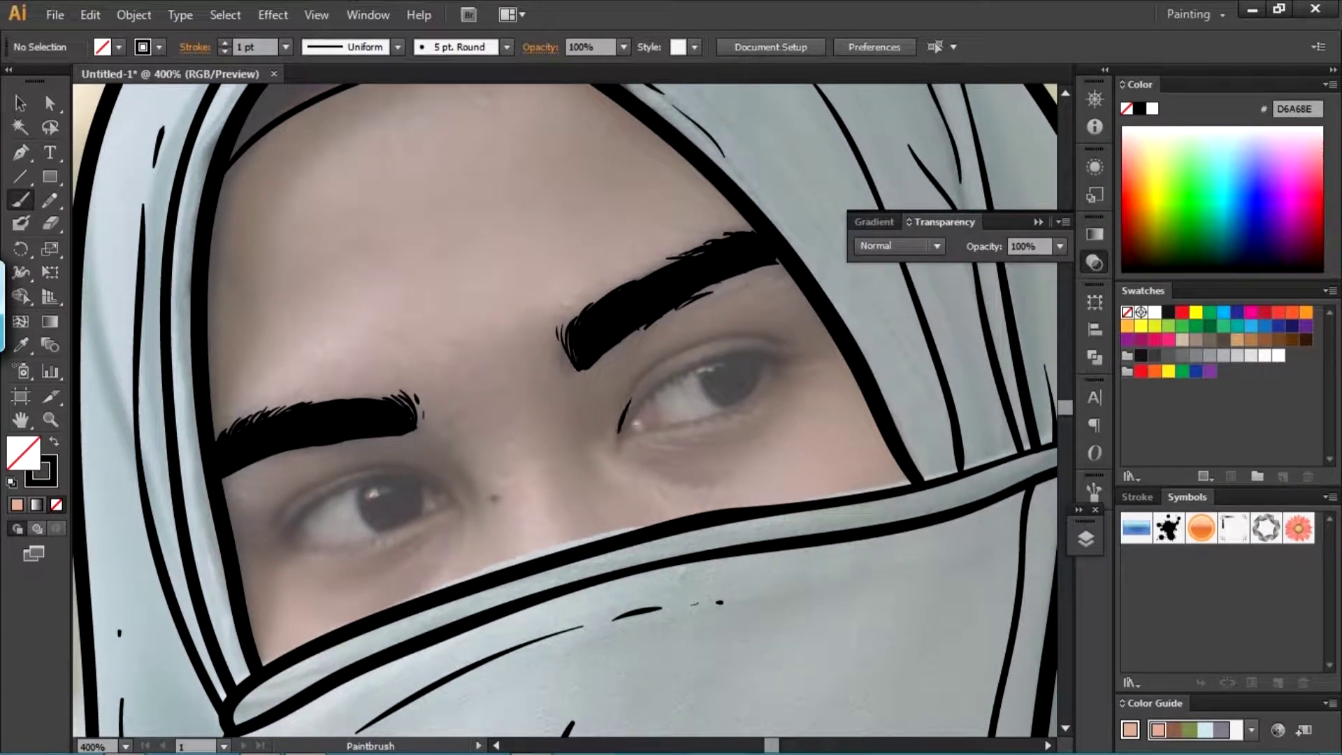
pyautogui.moveTo(651, 374); pyautogui.dragTo(793, 336)
pyautogui.moveTo(419, 419); pyautogui.dragTo(776, 321)
pyautogui.moveTo(765, 374)
pyautogui.mouseDown()
pyautogui.moveTo(807, 409)
pyautogui.moveTo(605, 347)
pyautogui.mouseUp()
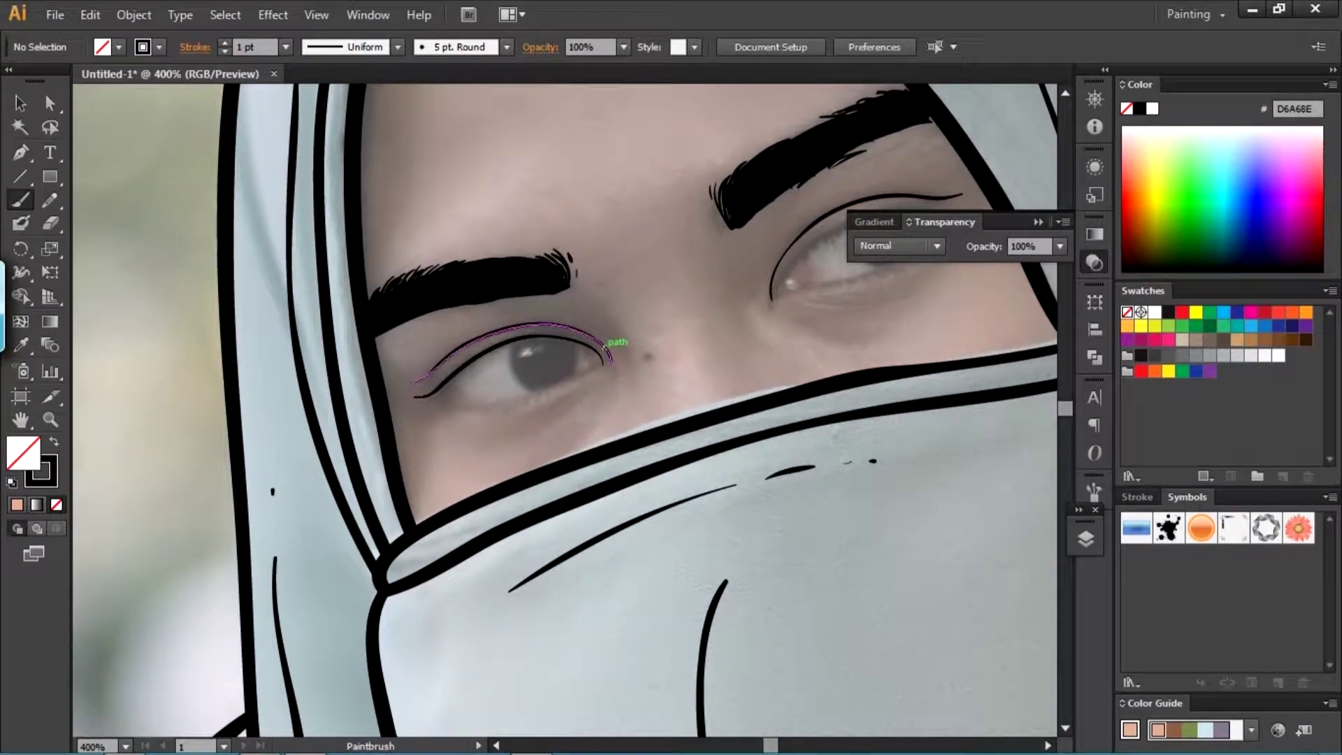
# - Ink the lower eyelid lines and corner strokes under the first eye with the Paintbrush
pyautogui.moveTo(445, 413)
pyautogui.mouseDown()
pyautogui.moveTo(604, 368)
pyautogui.moveTo(616, 328)
pyautogui.mouseUp()
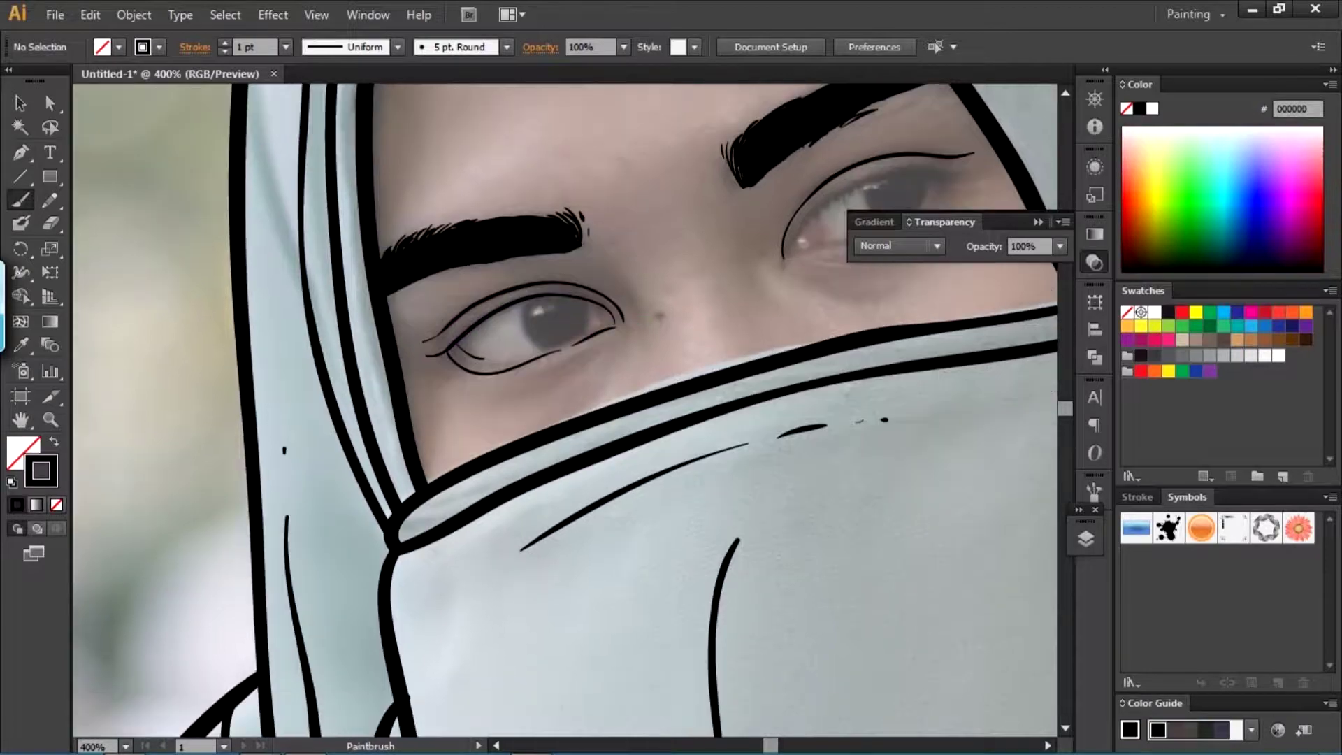
pyautogui.hotkey('ctrl', '=')
pyautogui.hotkey('ctrl', '=')
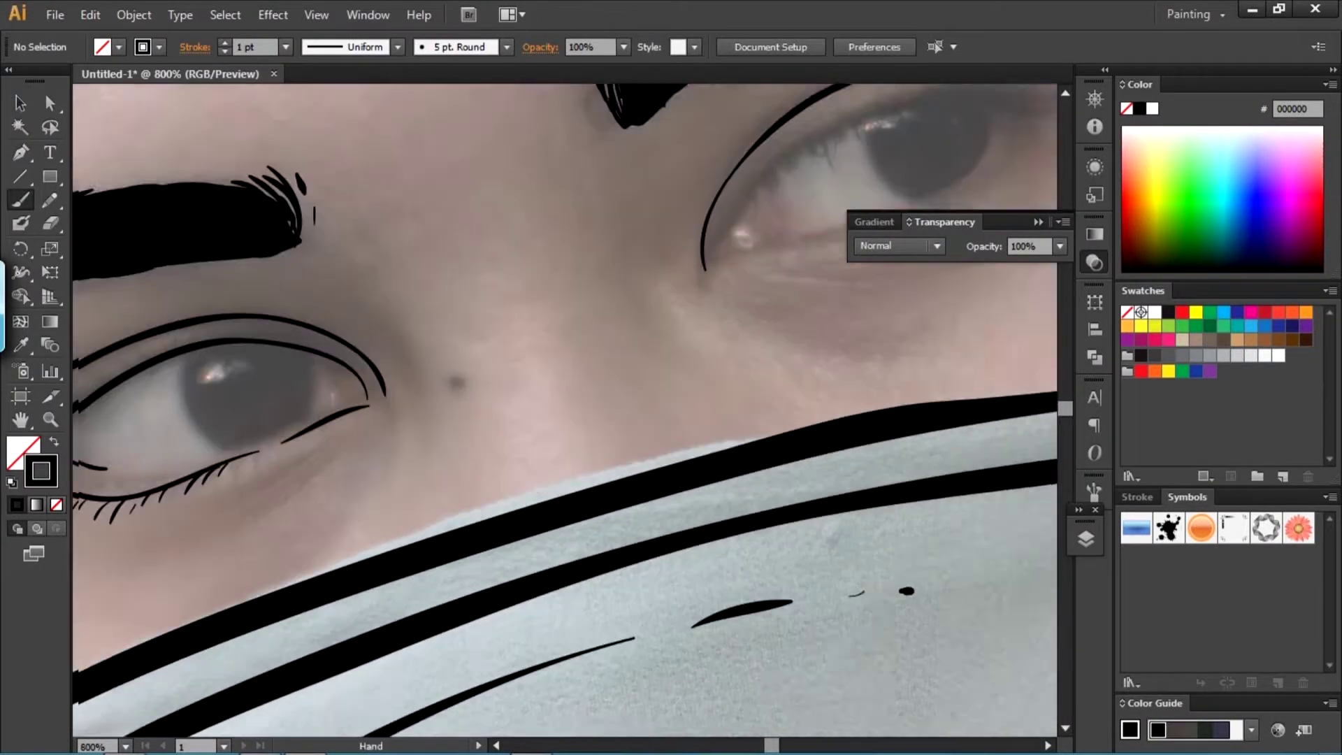
pyautogui.moveTo(839, 279); pyautogui.dragTo(297, 514)
pyautogui.moveTo(346, 437); pyautogui.dragTo(598, 360)
pyautogui.moveTo(637, 269); pyautogui.dragTo(610, 349)
pyautogui.moveTo(644, 267)
pyautogui.mouseDown()
pyautogui.moveTo(621, 340)
pyautogui.moveTo(629, 314)
pyautogui.mouseUp()
pyautogui.moveTo(487, 402)
pyautogui.mouseDown()
pyautogui.moveTo(627, 350)
pyautogui.moveTo(513, 373)
pyautogui.mouseUp()
# - Outline the first eye's iris and paint it solid black over the grey and highlight
pyautogui.moveTo(280, 489); pyautogui.dragTo(955, 448)
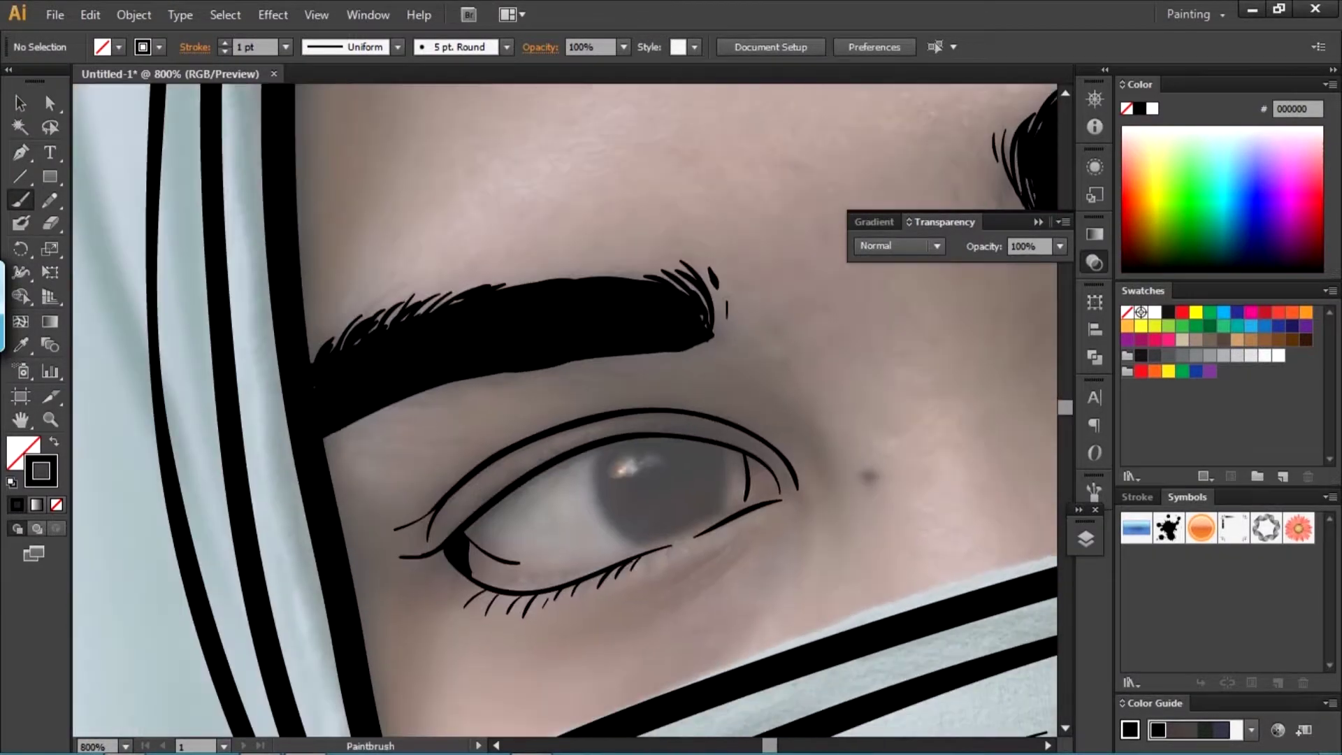
pyautogui.moveTo(657, 497)
pyautogui.mouseDown()
pyautogui.moveTo(510, 479)
pyautogui.moveTo(449, 389)
pyautogui.moveTo(458, 455)
pyautogui.mouseUp()
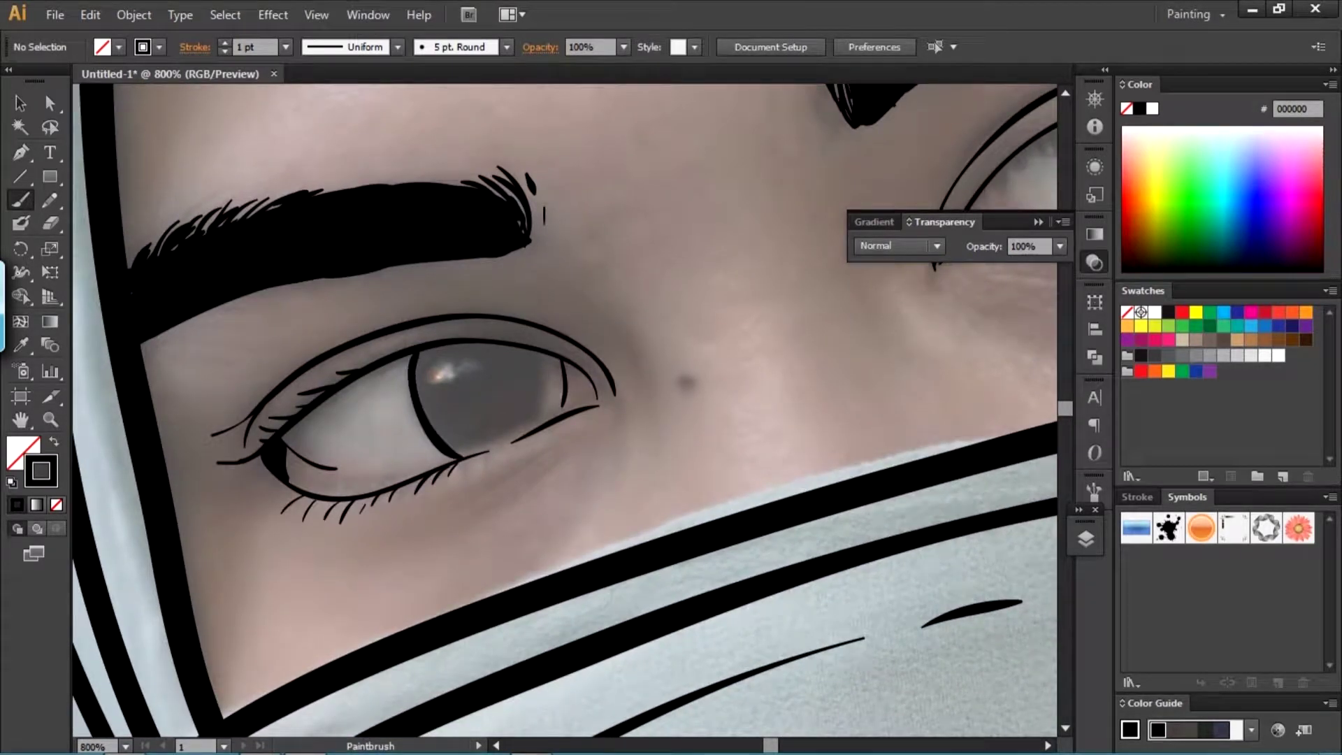
pyautogui.moveTo(548, 355); pyautogui.dragTo(543, 421)
pyautogui.moveTo(462, 456); pyautogui.dragTo(486, 448)
pyautogui.moveTo(417, 351)
pyautogui.mouseDown()
pyautogui.moveTo(424, 402)
pyautogui.moveTo(465, 453)
pyautogui.moveTo(539, 418)
pyautogui.mouseUp()
pyautogui.moveTo(542, 353); pyautogui.dragTo(537, 414)
pyautogui.moveTo(489, 350)
pyautogui.mouseDown()
pyautogui.moveTo(511, 434)
pyautogui.moveTo(517, 392)
pyautogui.mouseUp()
pyautogui.moveTo(434, 357); pyautogui.dragTo(475, 448)
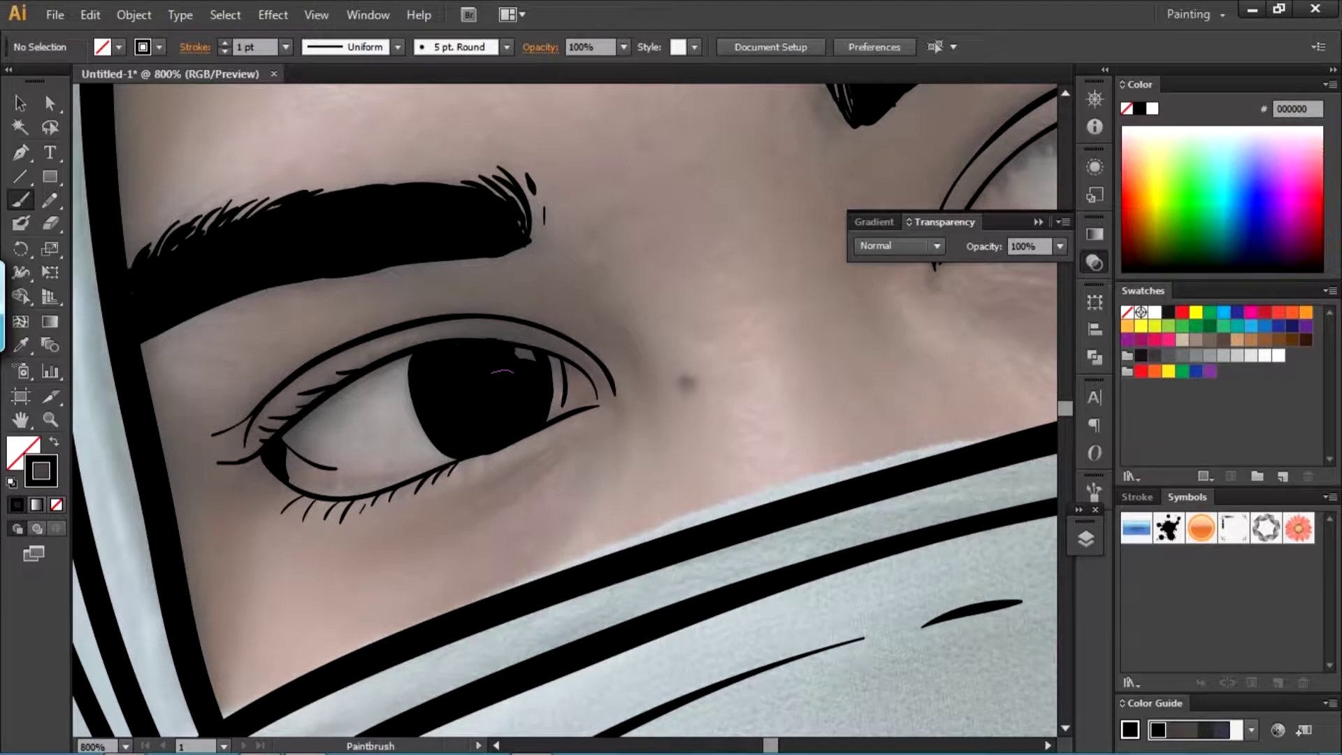
# - Outline the second eye's iris and fill it solid black
pyautogui.moveTo(525, 364); pyautogui.dragTo(79, 339)
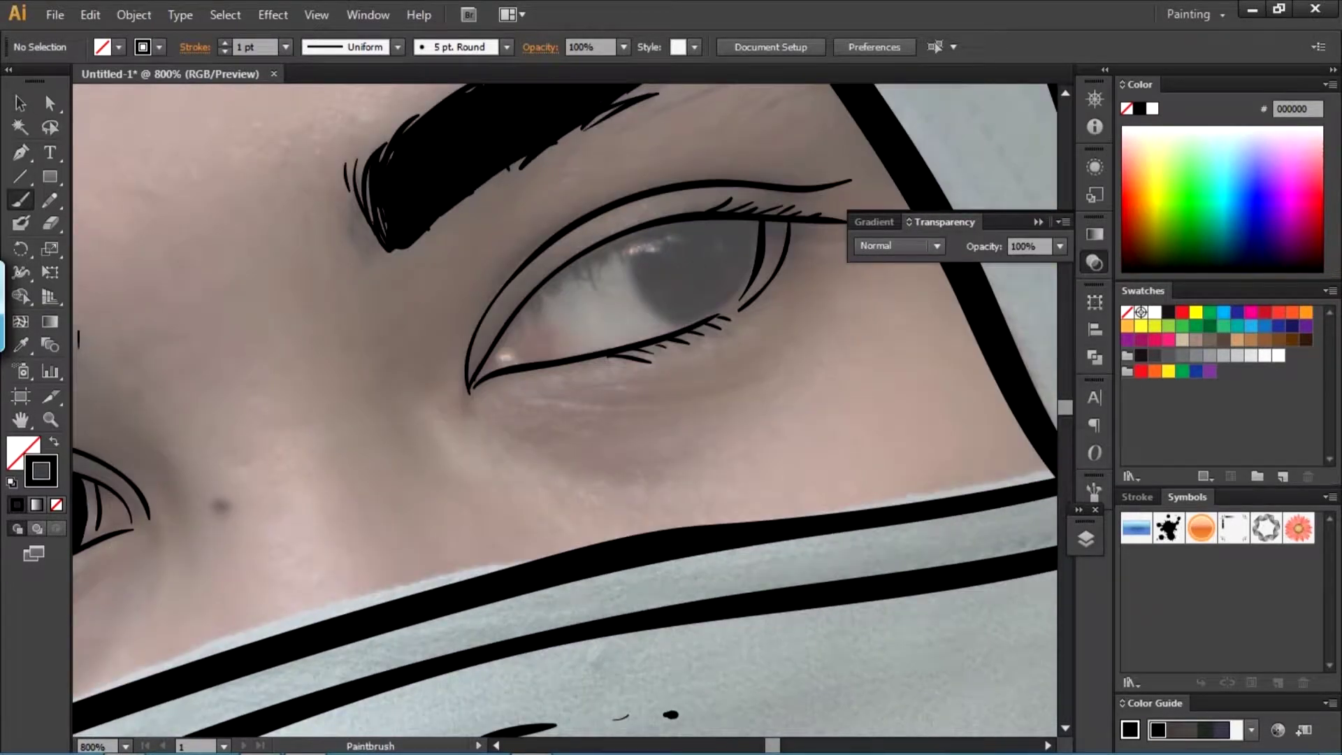
pyautogui.moveTo(638, 229); pyautogui.dragTo(681, 325)
pyautogui.moveTo(755, 223)
pyautogui.mouseDown()
pyautogui.moveTo(749, 280)
pyautogui.moveTo(684, 326)
pyautogui.mouseUp()
pyautogui.moveTo(640, 237); pyautogui.dragTo(741, 280)
pyautogui.moveTo(643, 265); pyautogui.dragTo(727, 315)
pyautogui.moveTo(685, 238)
pyautogui.mouseDown()
pyautogui.moveTo(721, 301)
pyautogui.moveTo(644, 154)
pyautogui.mouseUp()
# - Reframe the view on the eyes and veil and select the bottom Layer 1
pyautogui.hotkey('ctrl', '0')
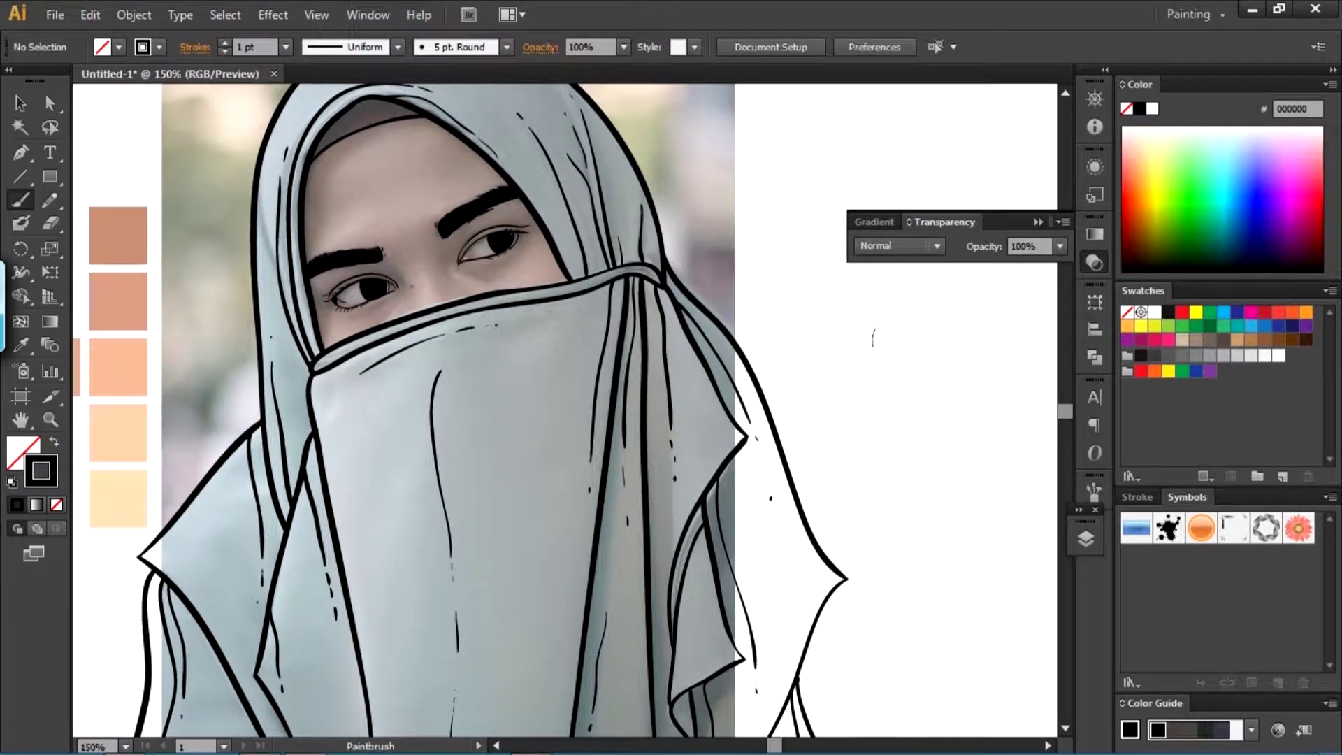
pyautogui.moveTo(878, 381); pyautogui.dragTo(954, 459)
pyautogui.moveTo(421, 269); pyautogui.dragTo(447, 186)
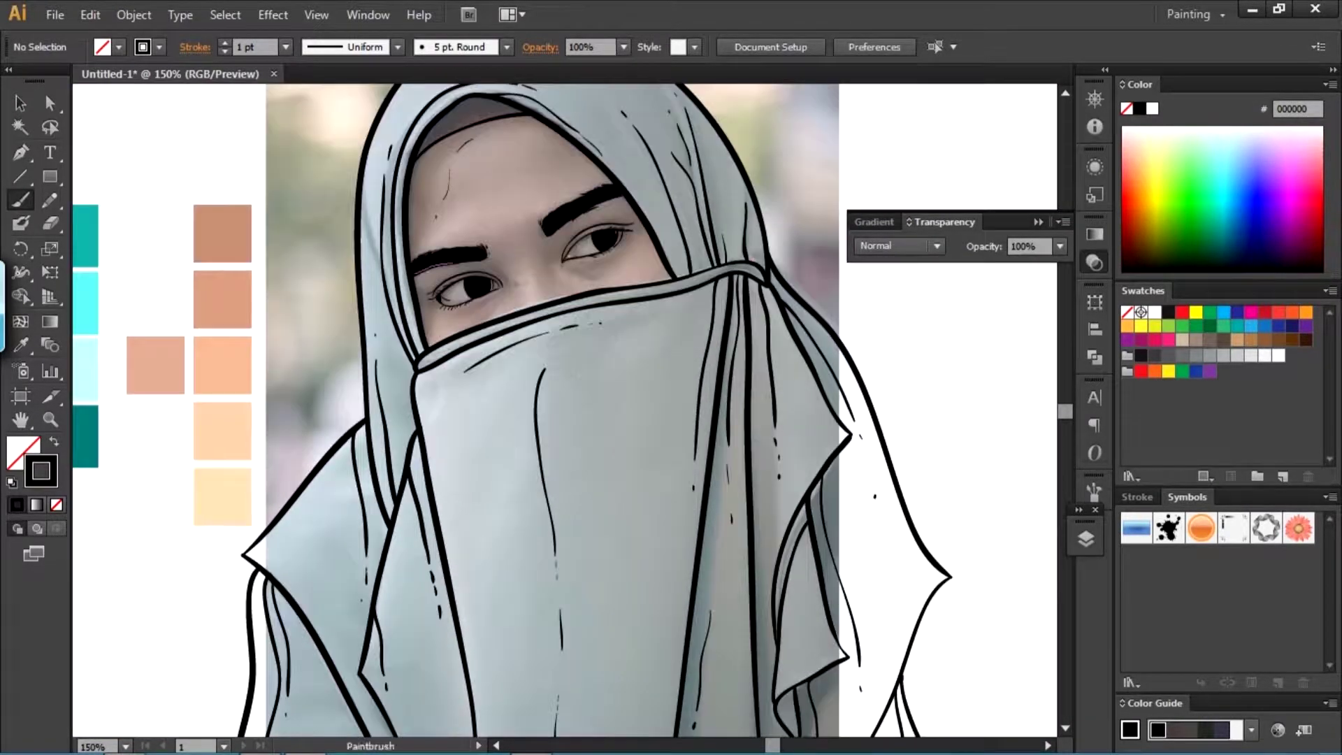
pyautogui.hotkey('ctrl', '+')
pyautogui.hotkey('ctrl', '+')
pyautogui.moveTo(489, 140); pyautogui.dragTo(511, 475)
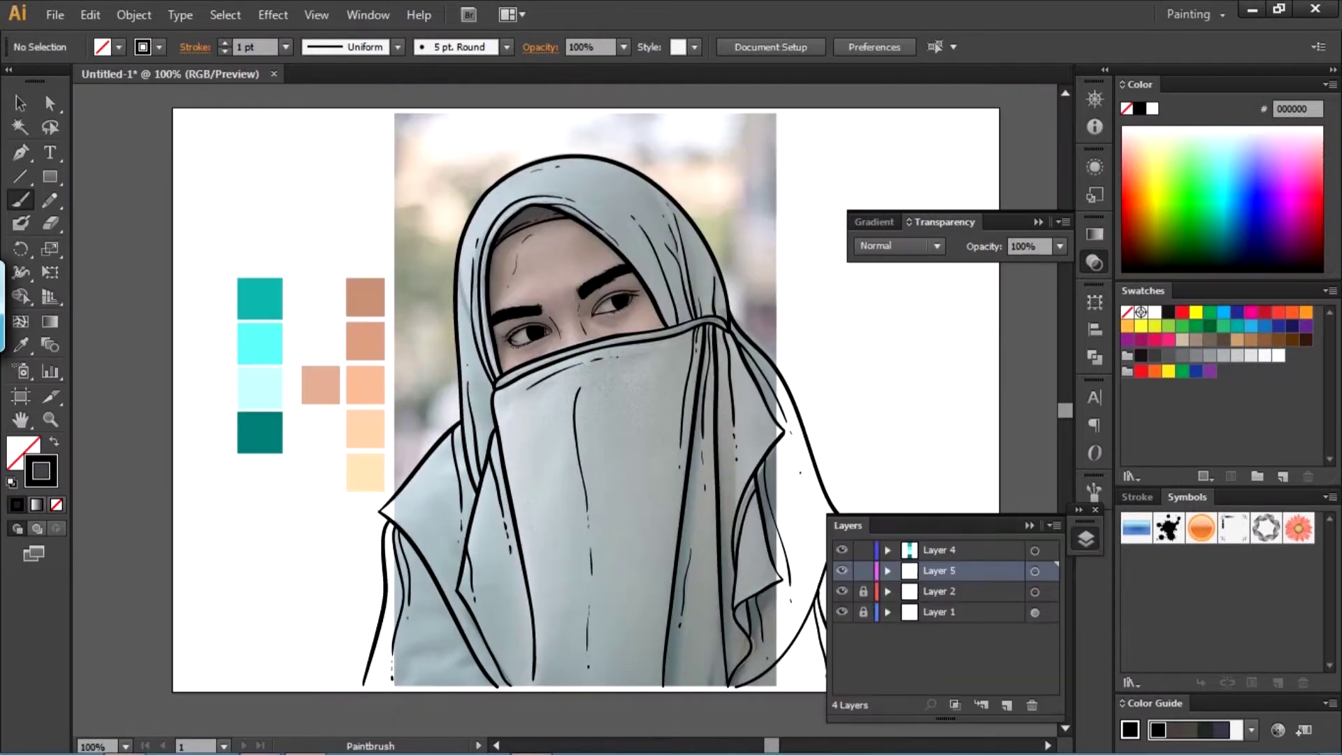
pyautogui.click(965, 612)
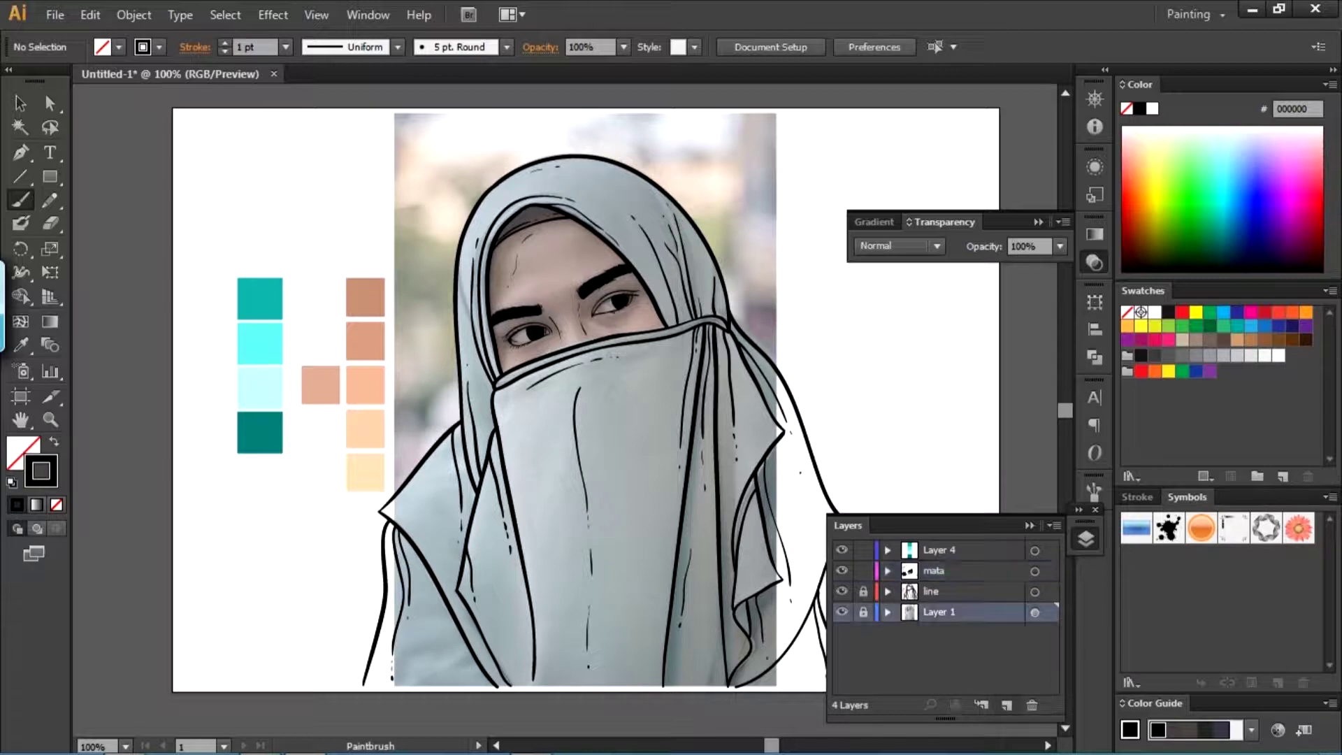
pyautogui.write('warna')
# - Collapse the layers list and make the sampled light cyan the Blob Brush fill colour
pyautogui.click(1086, 538)
pyautogui.hotkey('shift', 'b')
pyautogui.press('i')
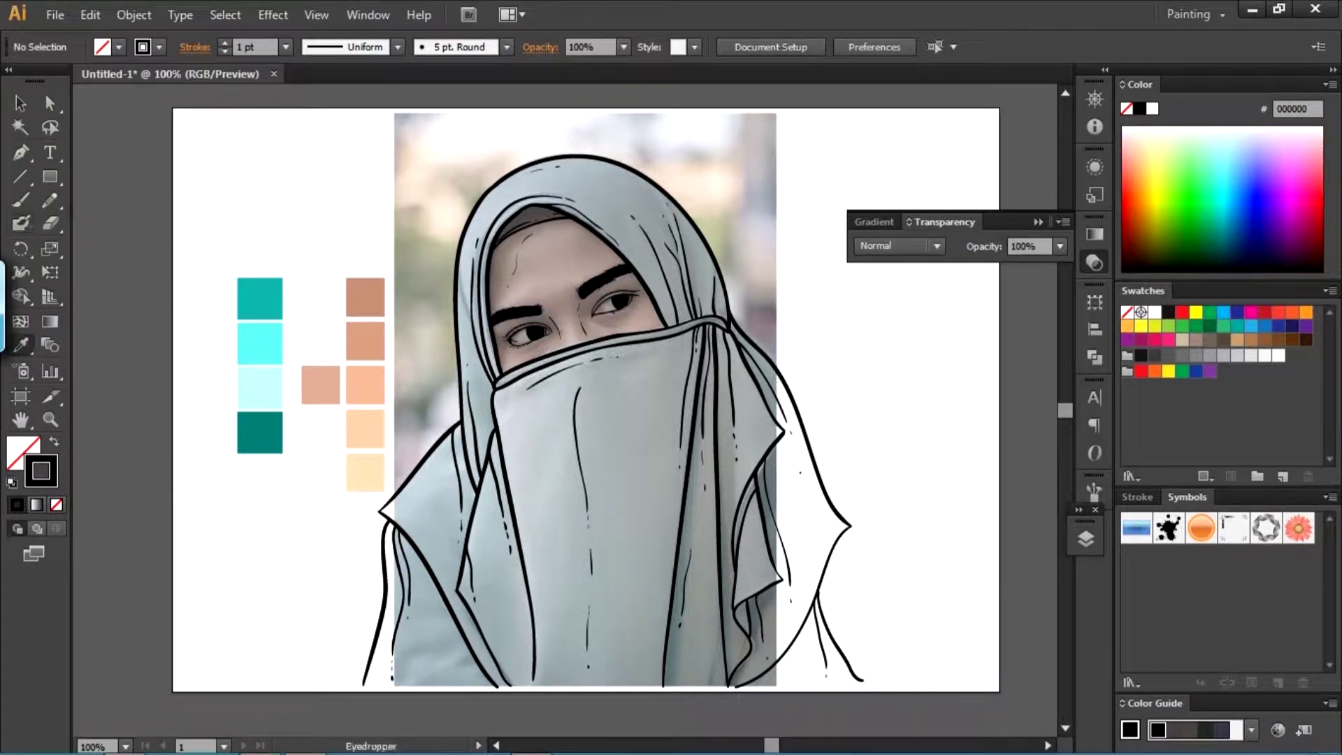
pyautogui.click(260, 343)
pyautogui.hotkey('ctrl', '+')
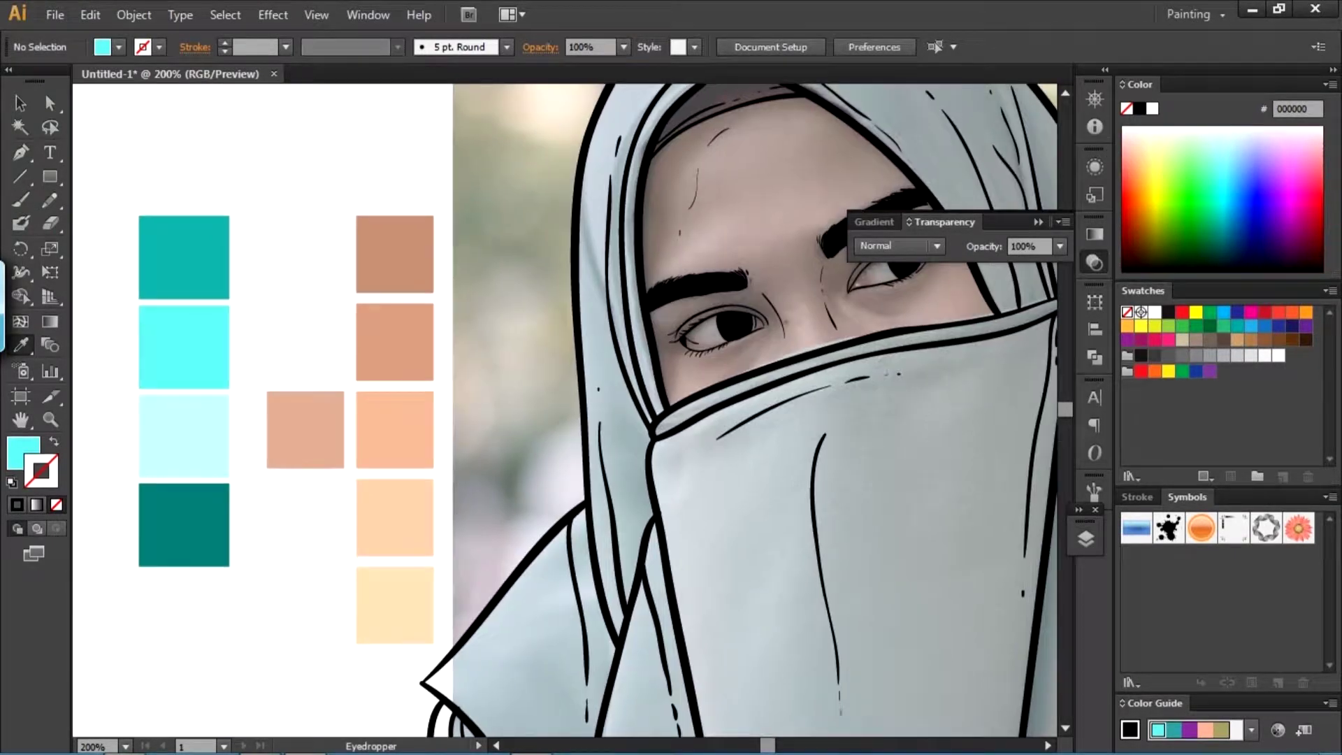
pyautogui.hotkey('shift', 'b')
pyautogui.hotkey('shift', 'x')
# - Paint teal strokes along the veil's top edge plus a short drip below it
pyautogui.moveTo(658, 428); pyautogui.dragTo(728, 396)
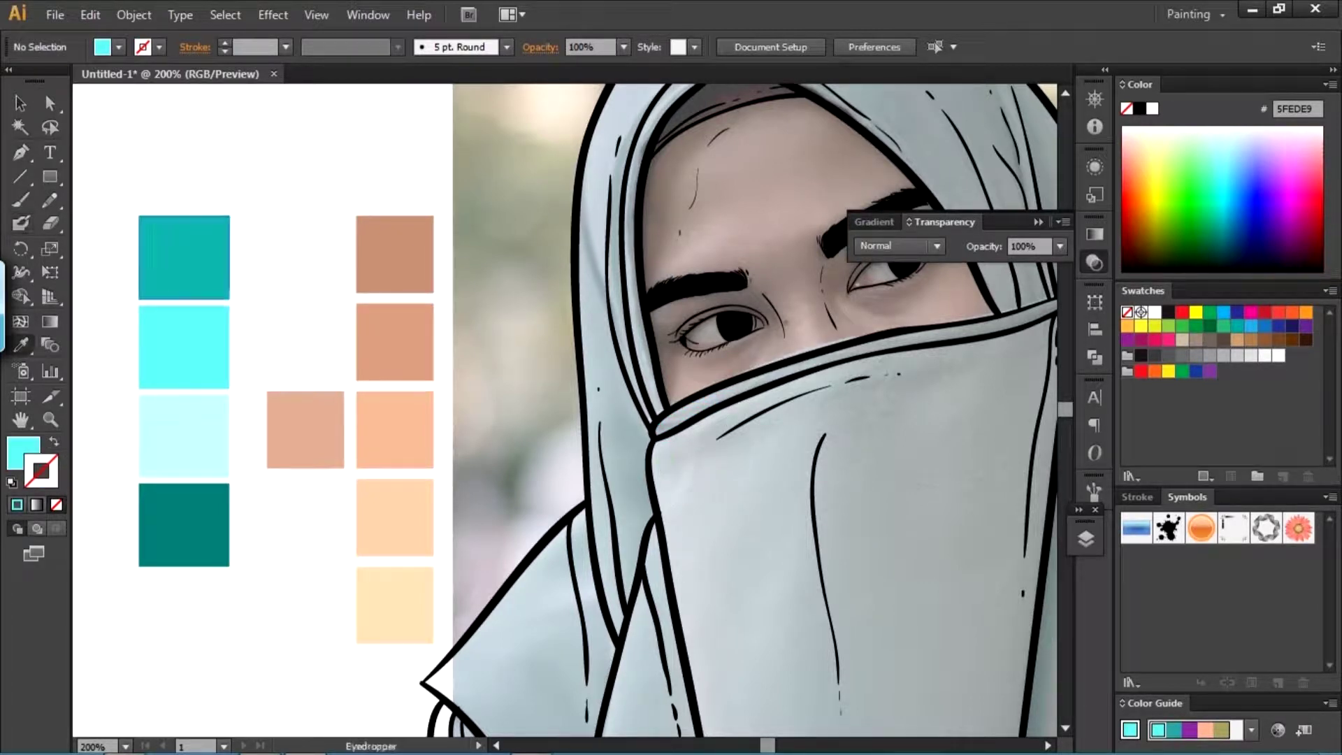
pyautogui.moveTo(769, 420); pyautogui.dragTo(723, 490)
pyautogui.moveTo(700, 420); pyautogui.dragTo(517, 395)
pyautogui.moveTo(613, 344)
pyautogui.mouseDown()
pyautogui.moveTo(514, 384)
pyautogui.moveTo(818, 301)
pyautogui.moveTo(731, 311)
pyautogui.moveTo(644, 238)
pyautogui.moveTo(720, 301)
pyautogui.mouseUp()
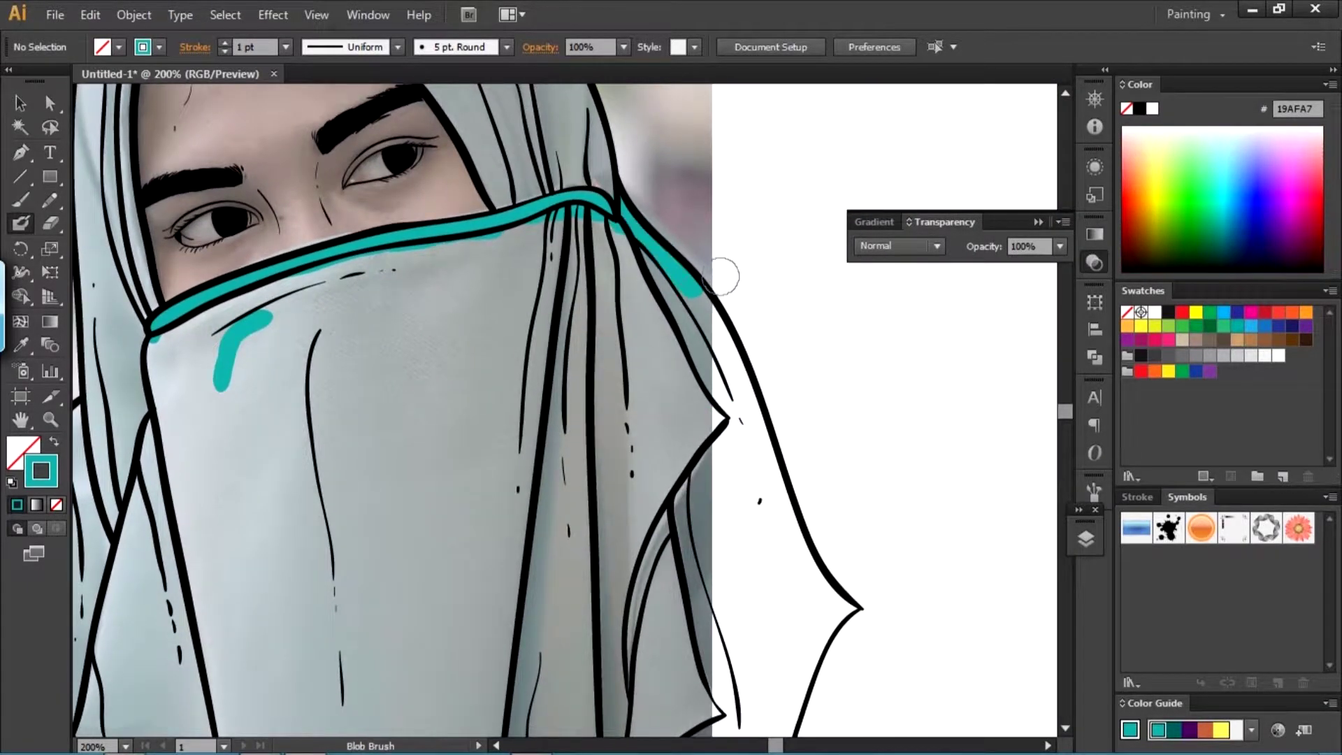
# - Paint teal down the veil's right edge to its corner
pyautogui.hotkey('ctrl', '+')
pyautogui.moveTo(532, 154); pyautogui.dragTo(595, 280)
pyautogui.moveTo(699, 559); pyautogui.dragTo(559, 261)
pyautogui.moveTo(570, 315); pyautogui.dragTo(681, 395)
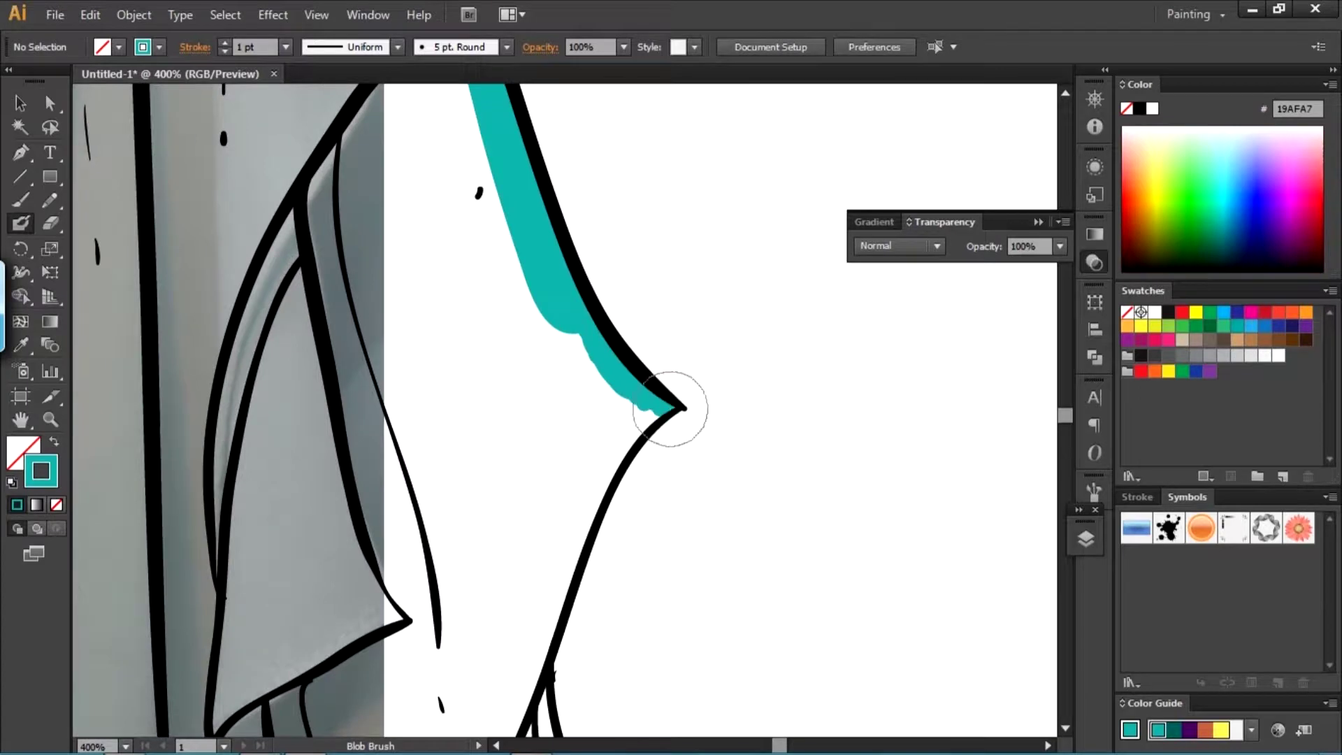
pyautogui.press('v')
pyautogui.moveTo(616, 364)
pyautogui.mouseDown()
pyautogui.moveTo(657, 375)
pyautogui.moveTo(772, 207)
pyautogui.moveTo(574, 462)
pyautogui.moveTo(505, 159)
pyautogui.moveTo(640, 469)
pyautogui.moveTo(909, 436)
pyautogui.mouseUp()
pyautogui.hotkey('shift', 'b')
# - Paint teal along the veil's bottom edge, left side and upper point
pyautogui.moveTo(150, 486)
pyautogui.mouseDown()
pyautogui.moveTo(939, 472)
pyautogui.moveTo(1048, 503)
pyautogui.mouseUp()
pyautogui.moveTo(202, 507); pyautogui.dragTo(731, 513)
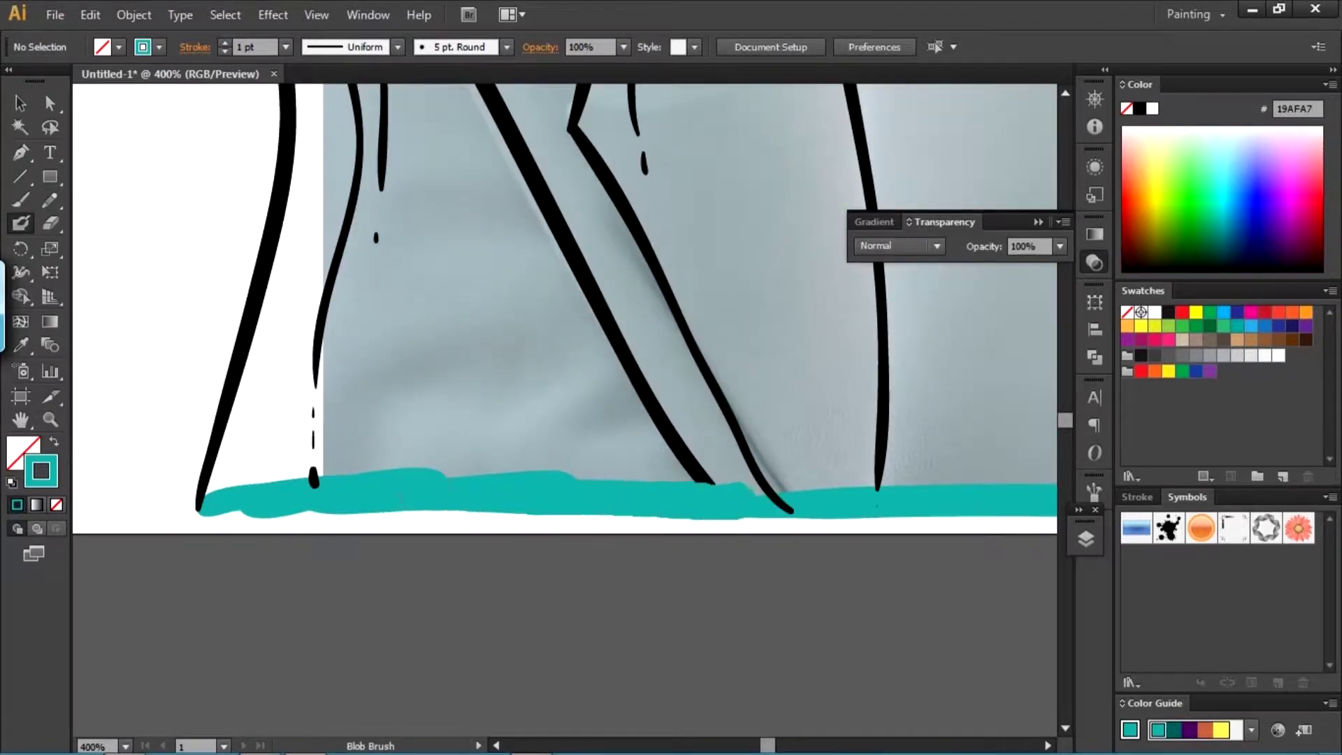
pyautogui.moveTo(699, 349); pyautogui.dragTo(780, 494)
pyautogui.moveTo(371, 98); pyautogui.dragTo(294, 647)
pyautogui.moveTo(489, 175); pyautogui.dragTo(381, 697)
pyautogui.moveTo(570, 129)
pyautogui.mouseDown()
pyautogui.moveTo(276, 458)
pyautogui.moveTo(231, 483)
pyautogui.moveTo(280, 591)
pyautogui.mouseUp()
pyautogui.moveTo(745, 168); pyautogui.dragTo(720, 224)
pyautogui.moveTo(671, 147)
pyautogui.mouseDown()
pyautogui.moveTo(631, 352)
pyautogui.moveTo(504, 360)
pyautogui.mouseUp()
pyautogui.moveTo(629, 349); pyautogui.dragTo(562, 350)
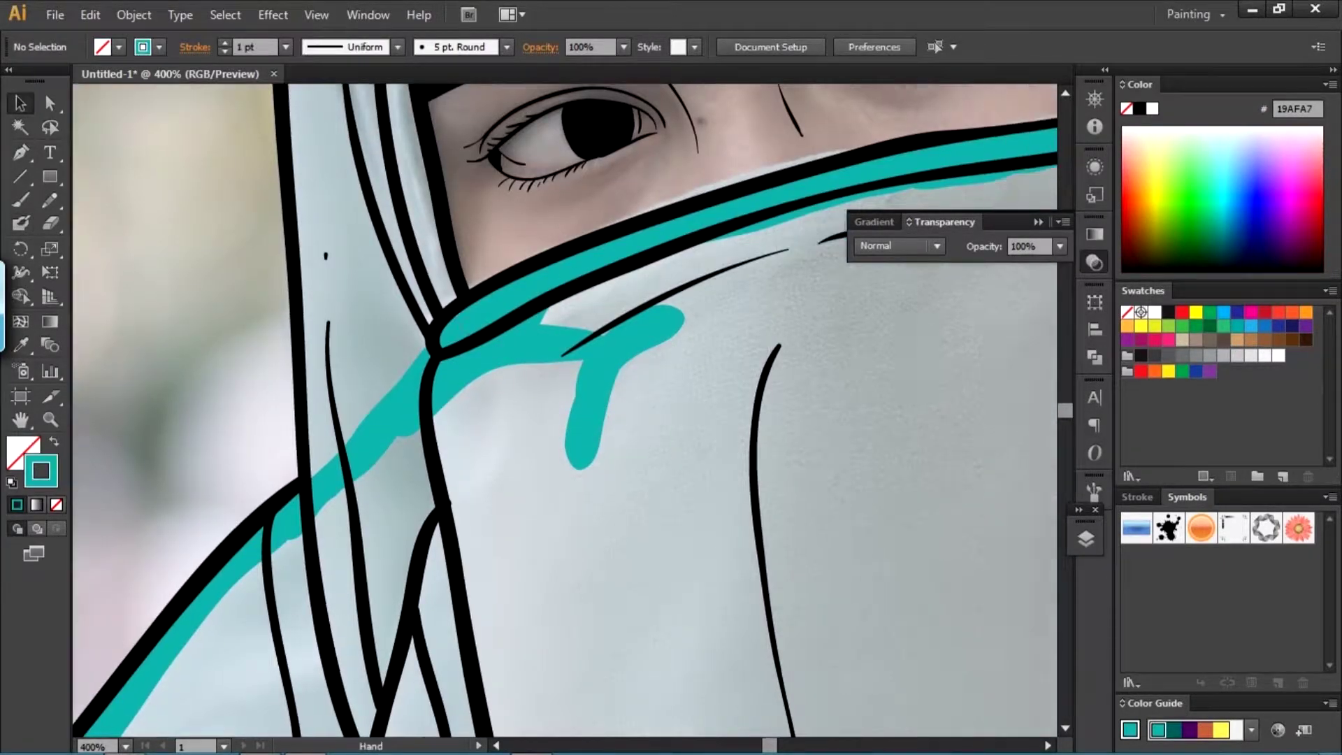
# - Select all the teal veil strokes and merge them with Pathfinder into one filled shape
pyautogui.moveTo(559, 207); pyautogui.dragTo(301, 326)
pyautogui.hotkey('shift', 'x')
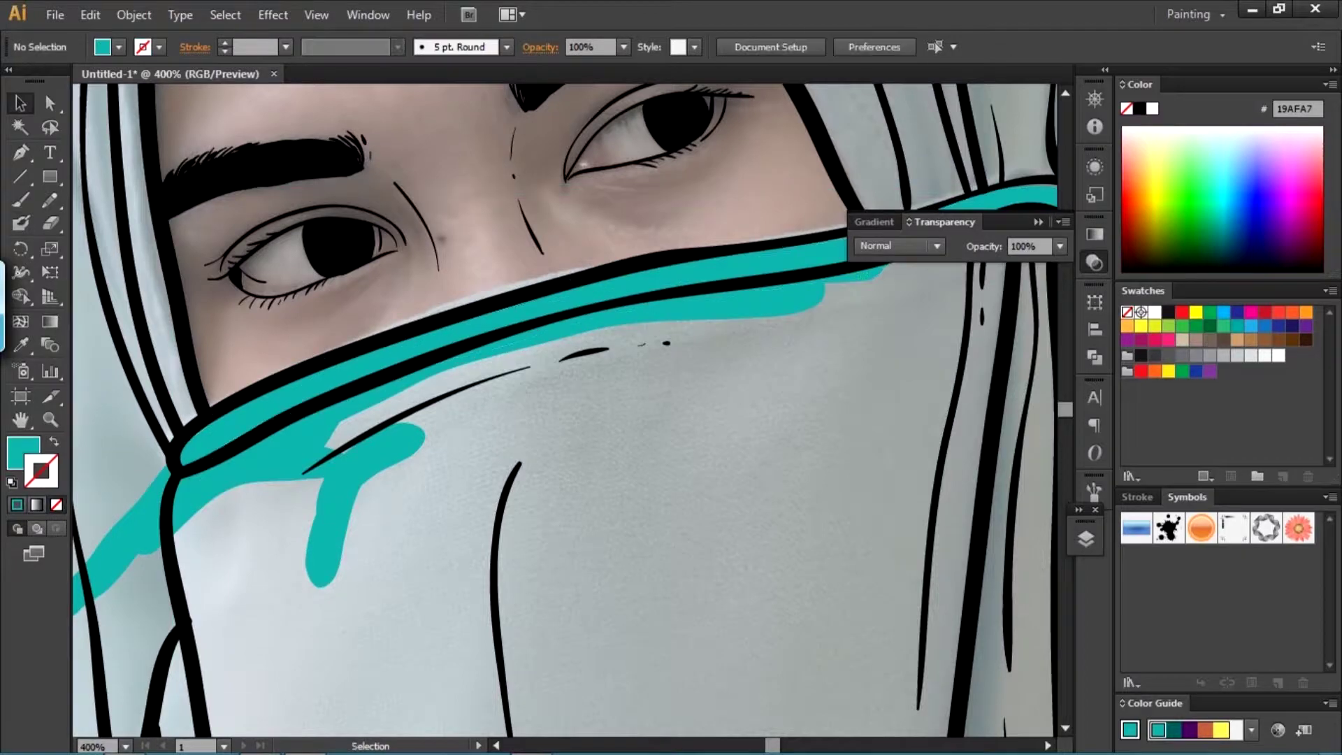
pyautogui.click(559, 308)
pyautogui.hotkey('ctrl', '-')
pyautogui.hotkey('ctrl', '-')
pyautogui.hotkey('ctrl', '-')
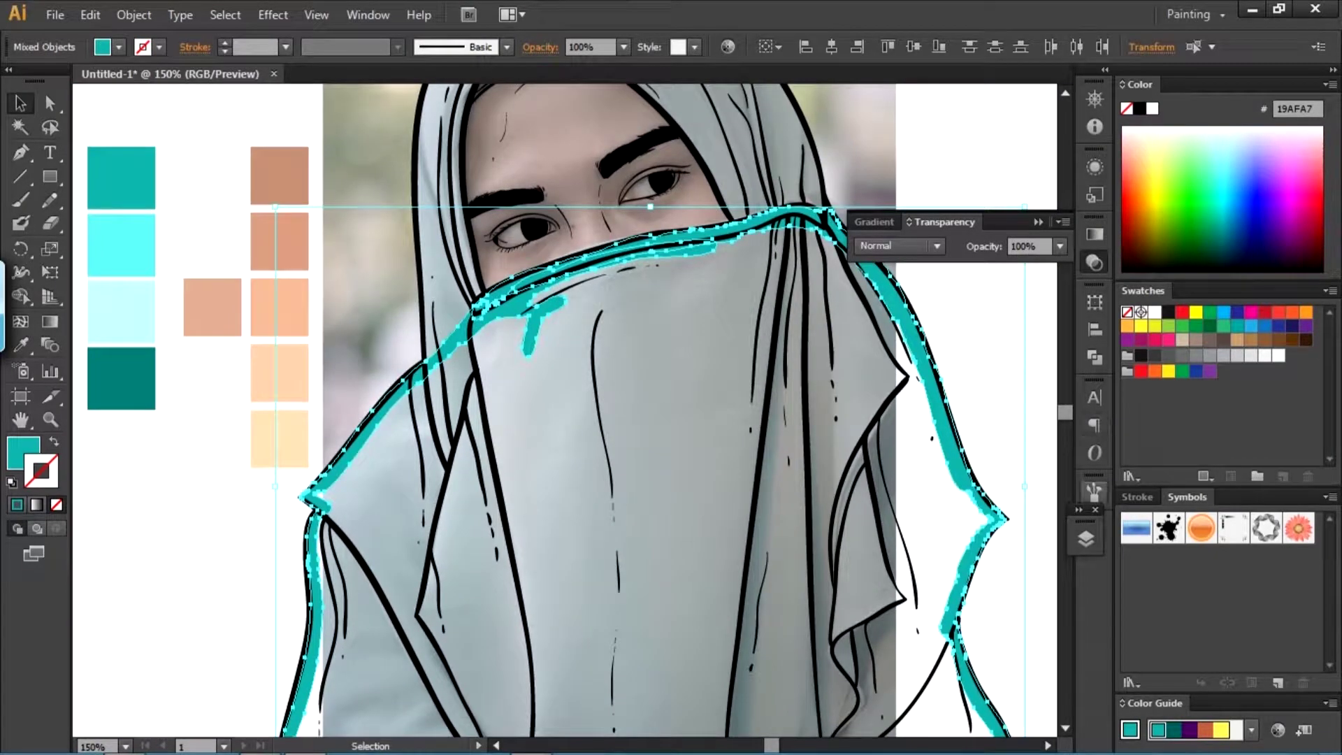
pyautogui.click(1095, 357)
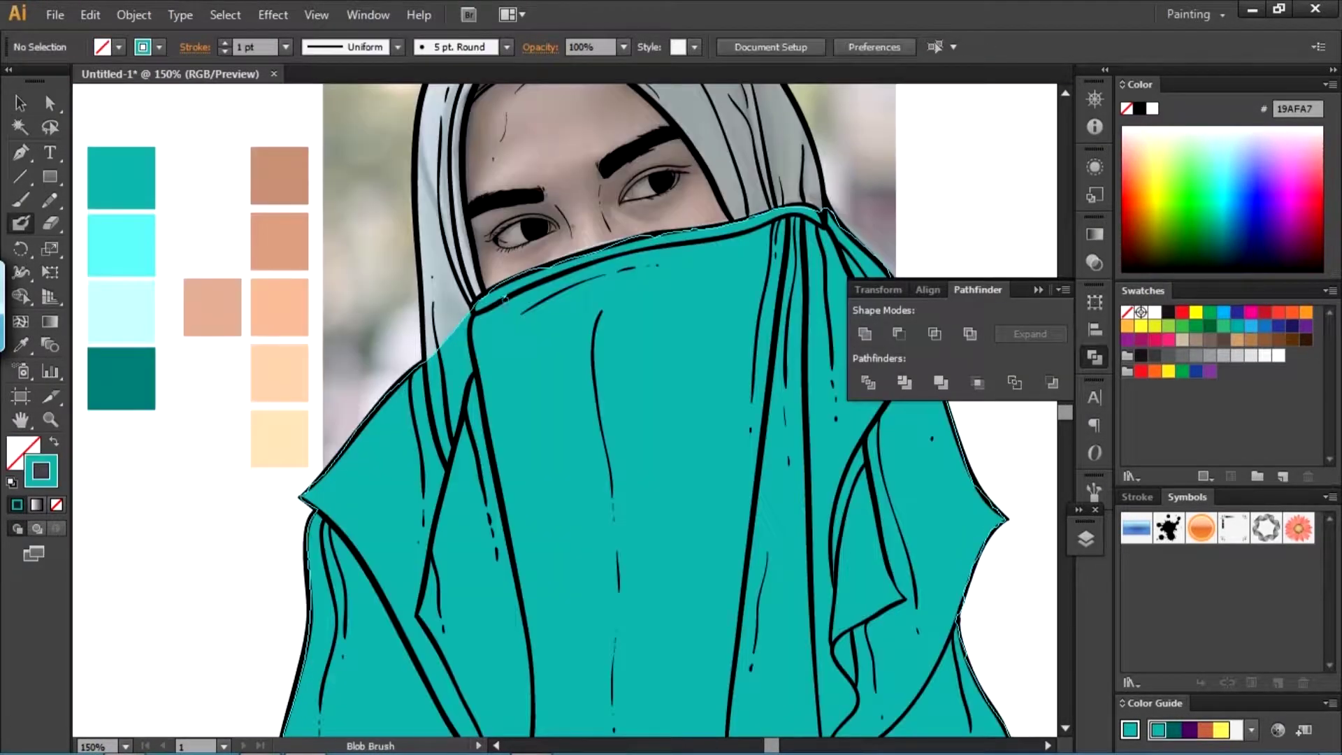
# - Paint teal along the hood's left and inner edges
pyautogui.press('v')
pyautogui.hotkey('ctrl', '+')
pyautogui.moveTo(471, 277)
pyautogui.mouseDown()
pyautogui.moveTo(447, 363)
pyautogui.moveTo(454, 574)
pyautogui.mouseUp()
pyautogui.scroll(-3, 454, 575)
pyautogui.moveTo(491, 490); pyautogui.dragTo(476, 608)
pyautogui.scroll(3, 542, 285)
pyautogui.moveTo(476, 259); pyautogui.dragTo(468, 623)
pyautogui.scroll(1, 469, 622)
pyautogui.scroll(1, 468, 623)
# - Extend teal along the inner hood edge and the hood's top and right outer edges
pyautogui.moveTo(497, 294); pyautogui.dragTo(759, 298)
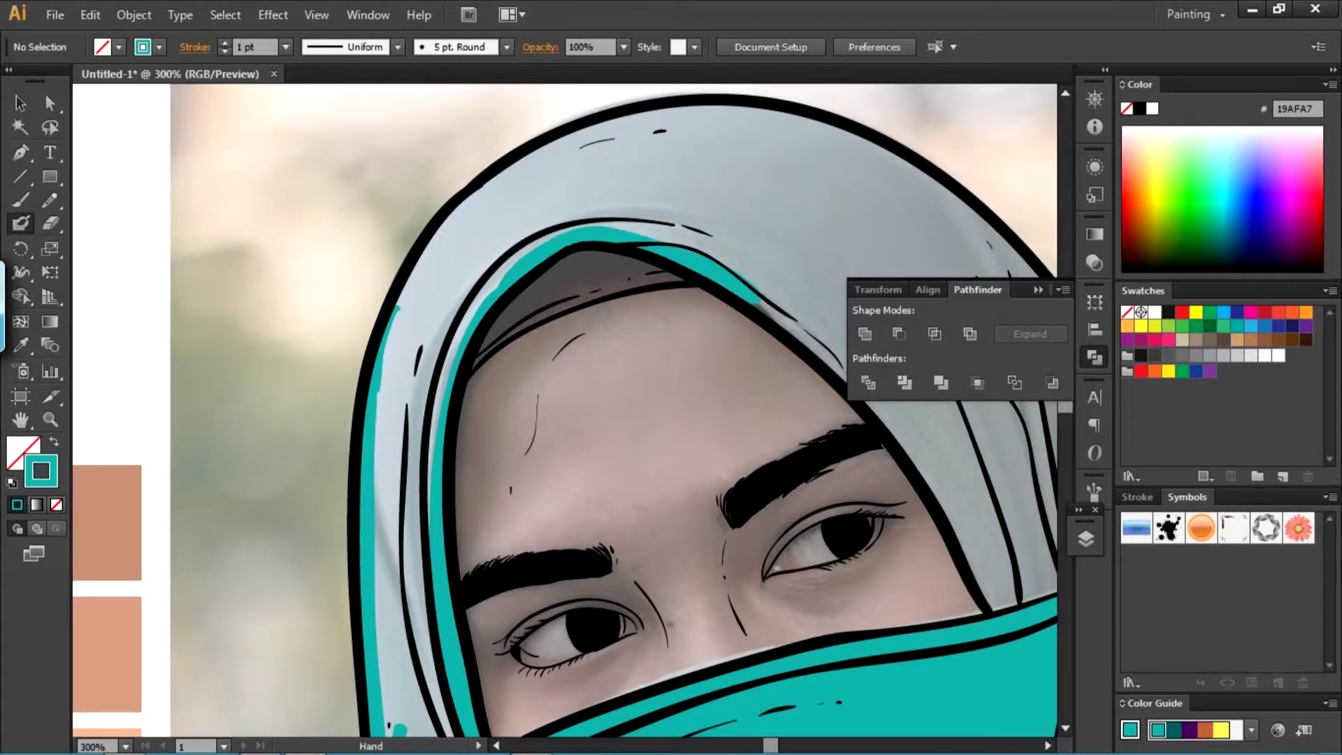
pyautogui.scroll(-3, 560, 419)
pyautogui.scroll(3, 559, 420)
pyautogui.moveTo(151, 315); pyautogui.dragTo(470, 116)
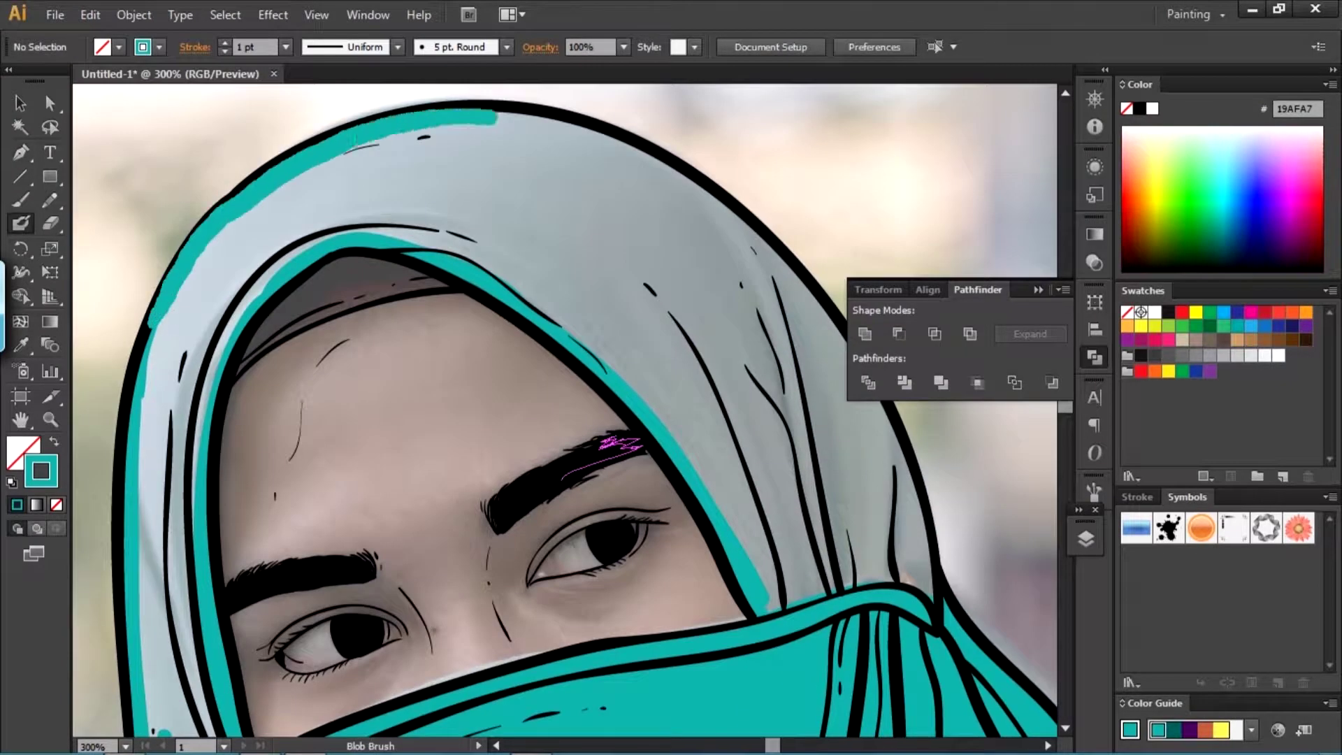
pyautogui.hscroll(5, 560, 419)
pyautogui.moveTo(300, 87); pyautogui.dragTo(500, 244)
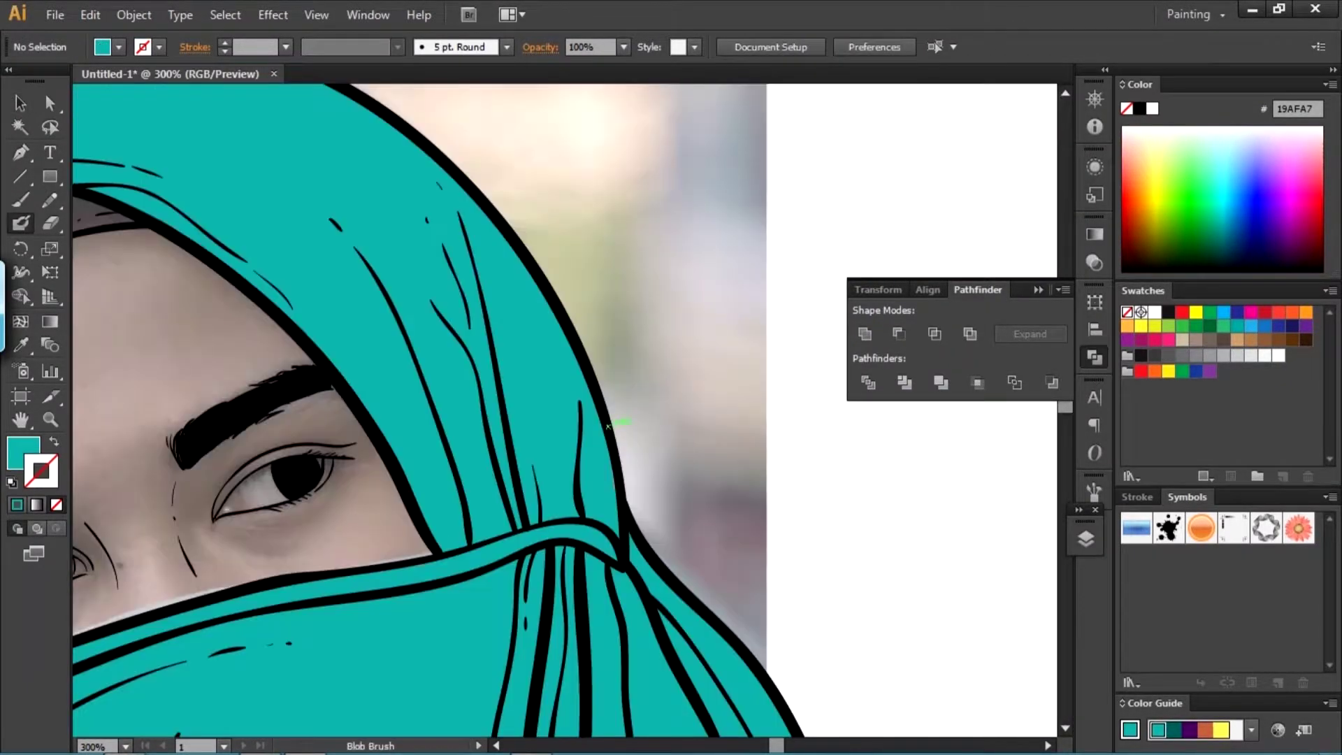
# - Swap fill and stroke and begin choosing a dark red painting colour
pyautogui.press('i')
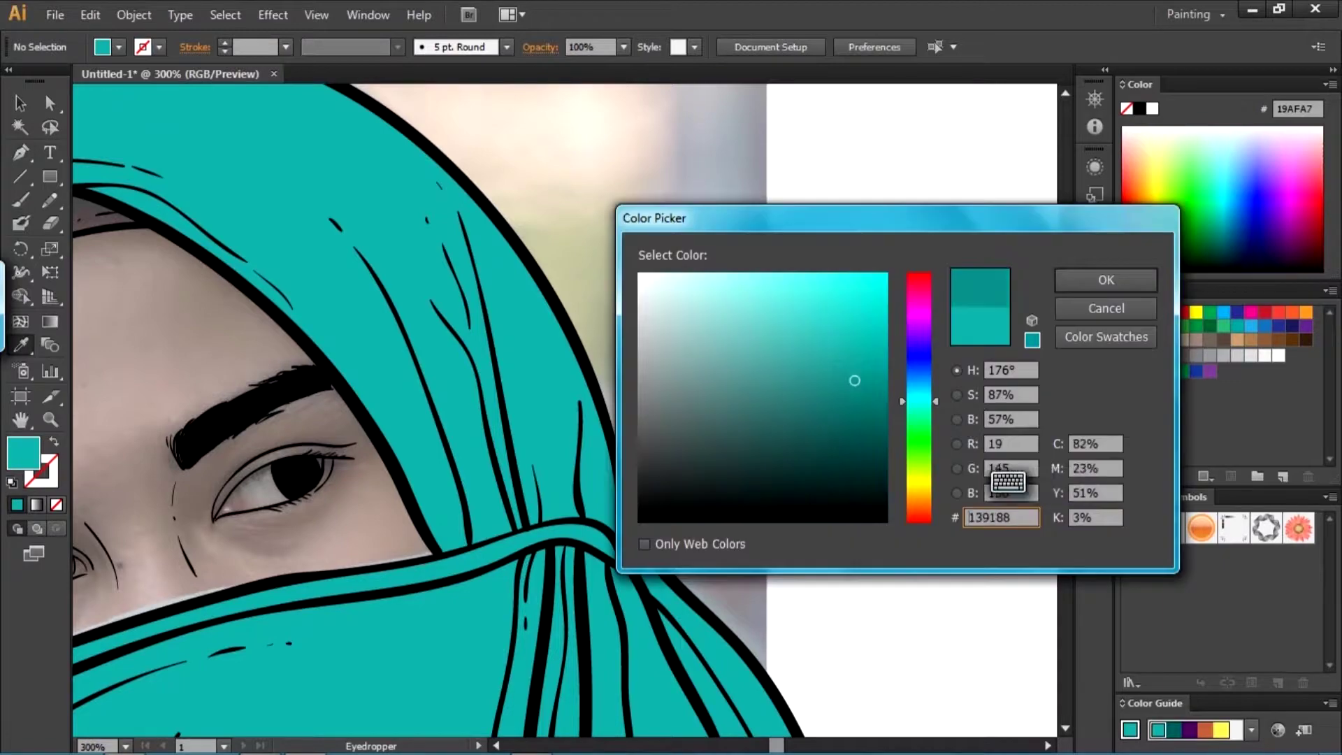
pyautogui.hotkey('shift', 'x')
pyautogui.press('v')
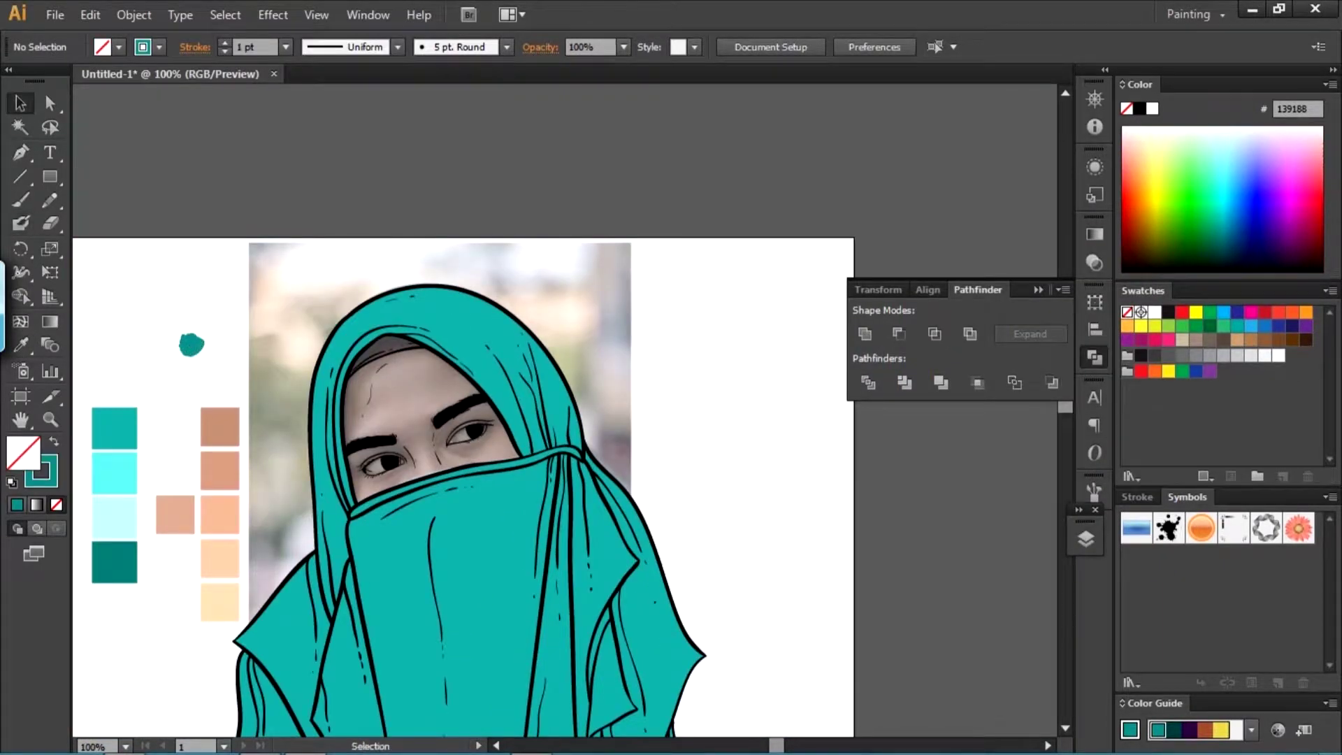
pyautogui.press('+')
pyautogui.hotkey('ctrl', '+')
pyautogui.hotkey('ctrl', '+')
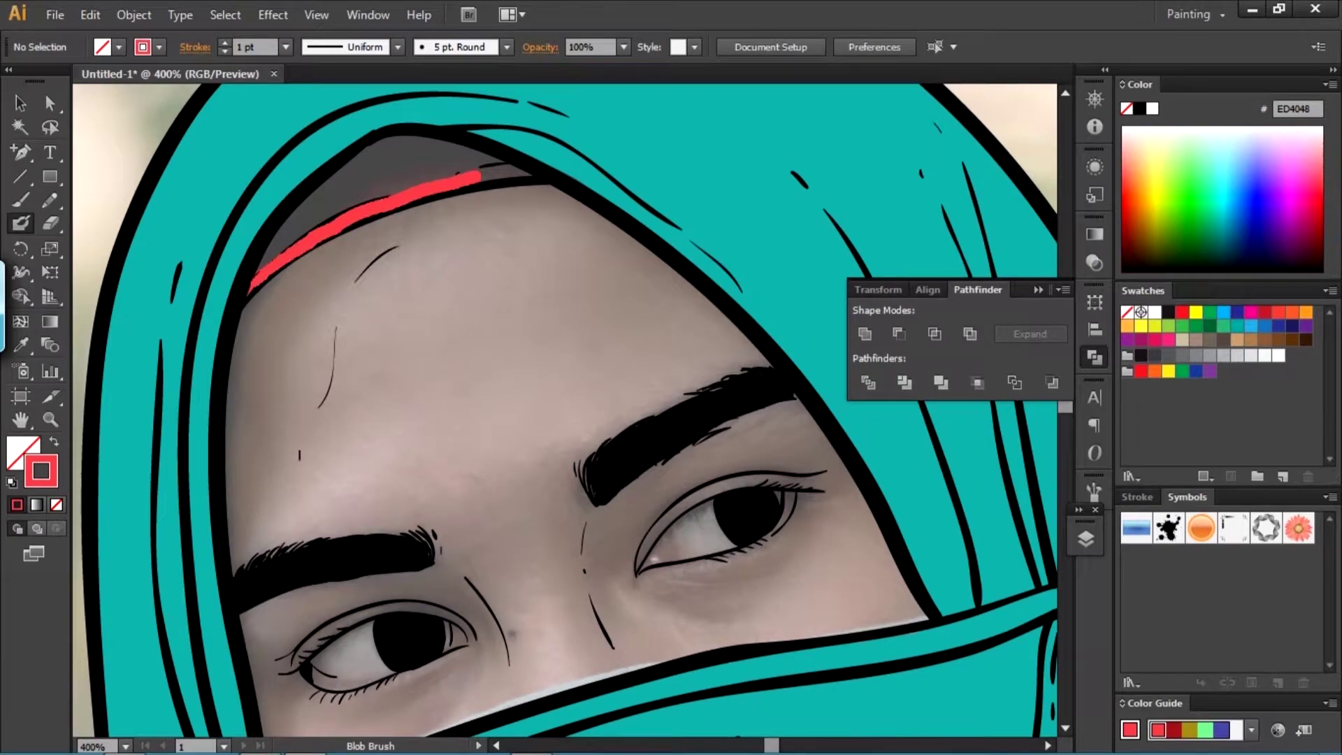
# - Paint a dark red underscarf band beneath the hood's top edge
pyautogui.moveTo(490, 174); pyautogui.dragTo(384, 142)
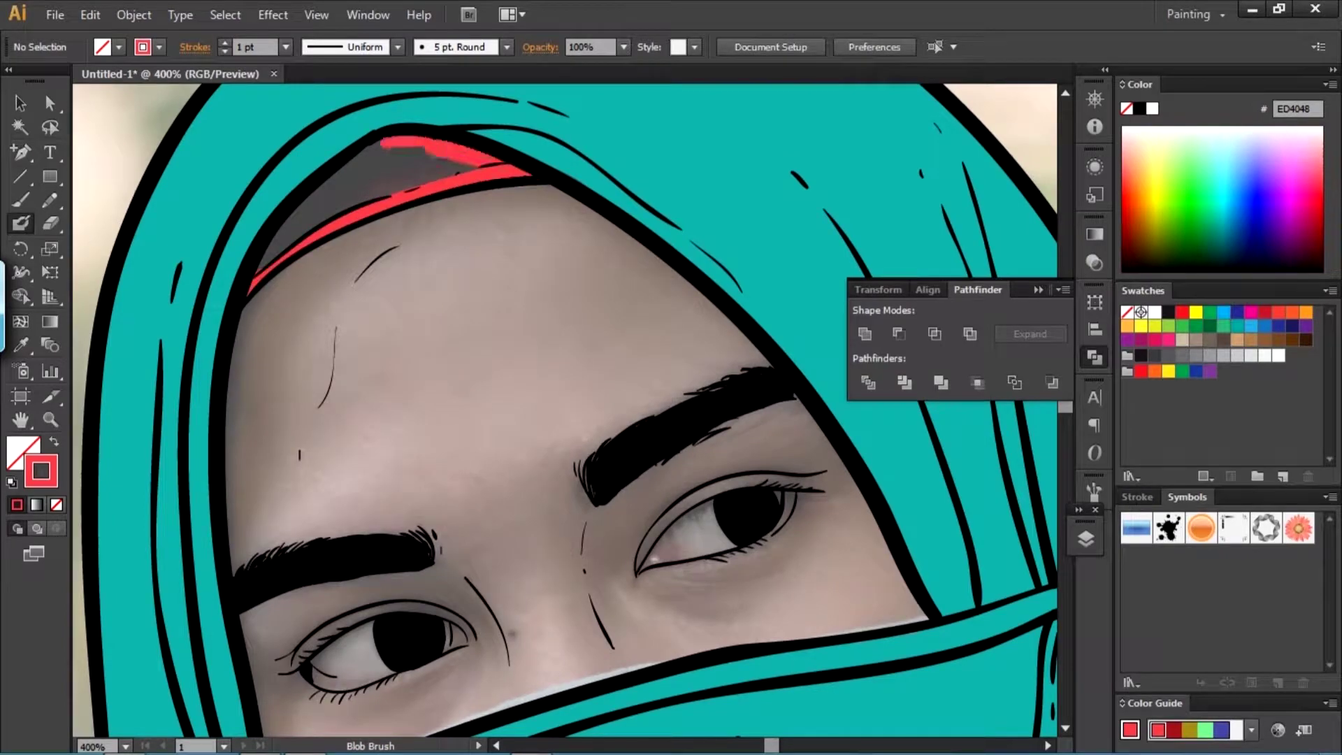
pyautogui.hotkey('ctrl', '-')
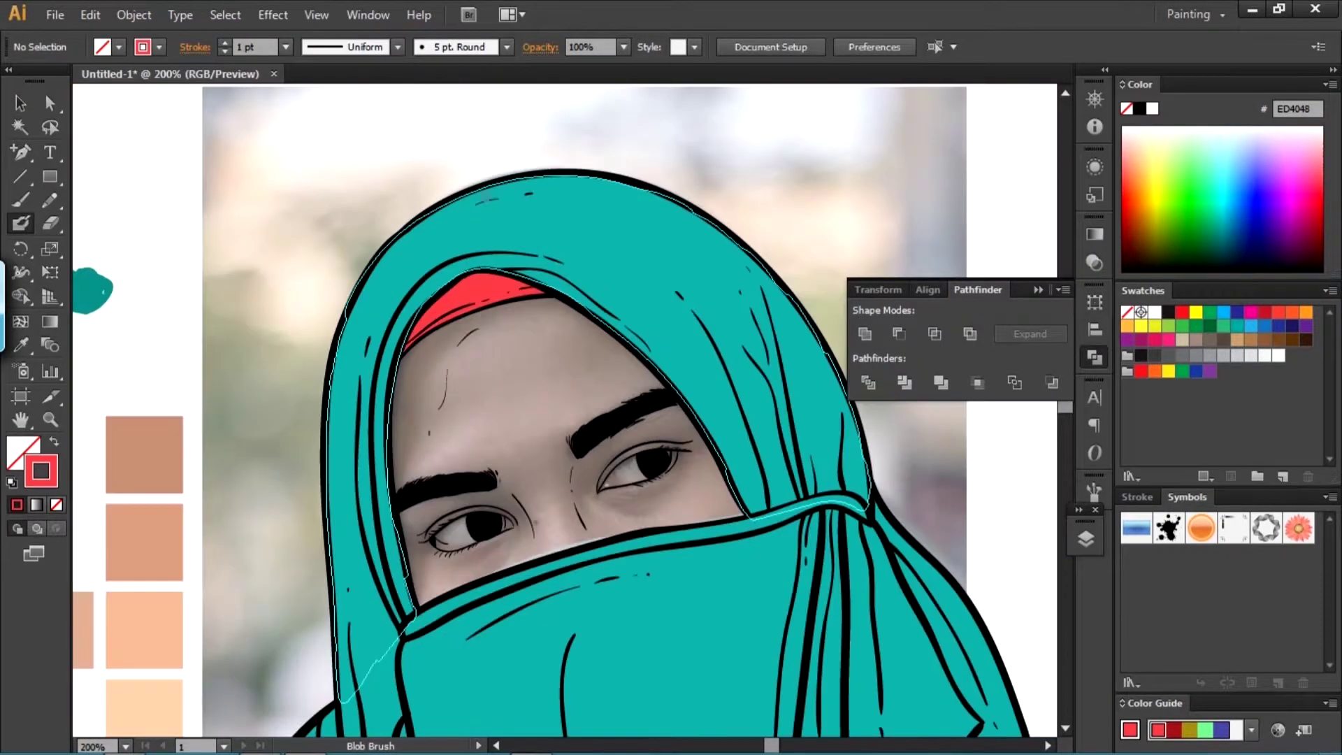
pyautogui.scroll(-3, 565, 410)
pyautogui.hscroll(-5, 565, 409)
# - Rearrange and hide a group in Layers, delete then restore paths, and hide the panel
pyautogui.click(1086, 539)
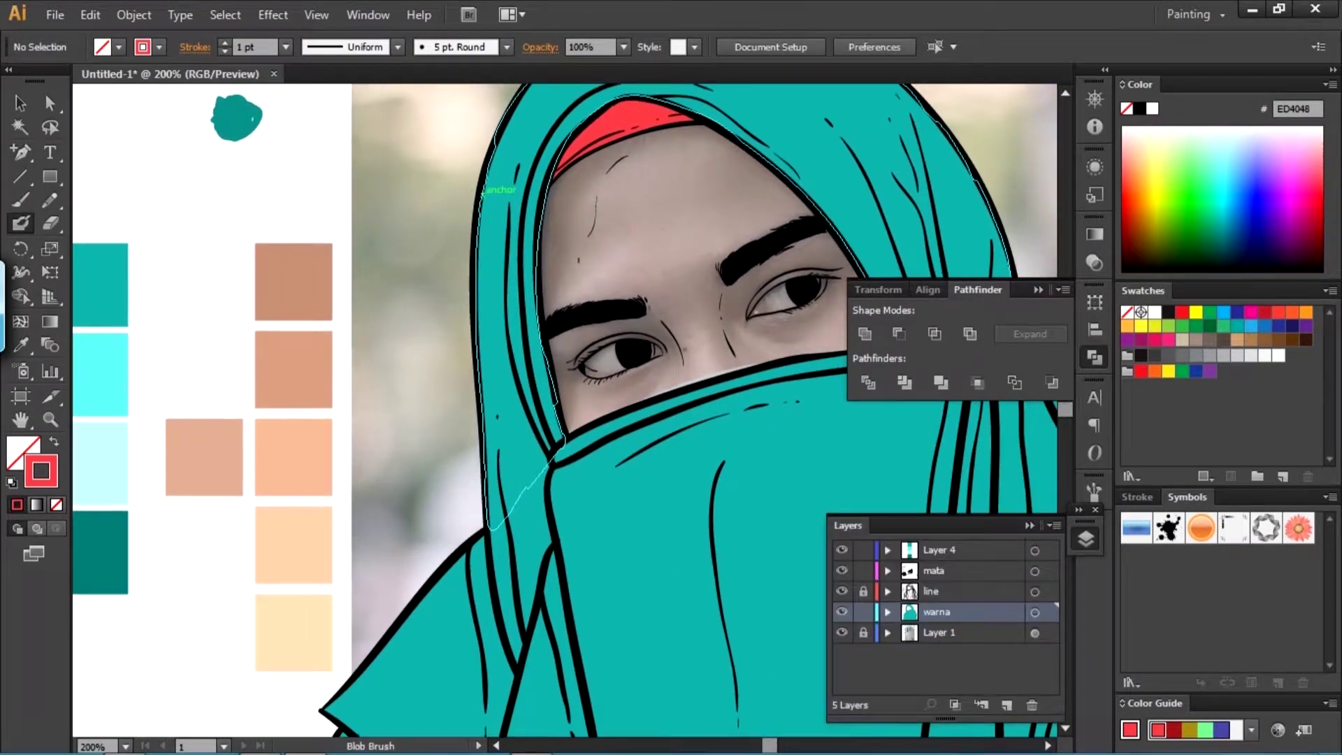
pyautogui.moveTo(964, 682); pyautogui.dragTo(963, 650)
pyautogui.click(842, 643)
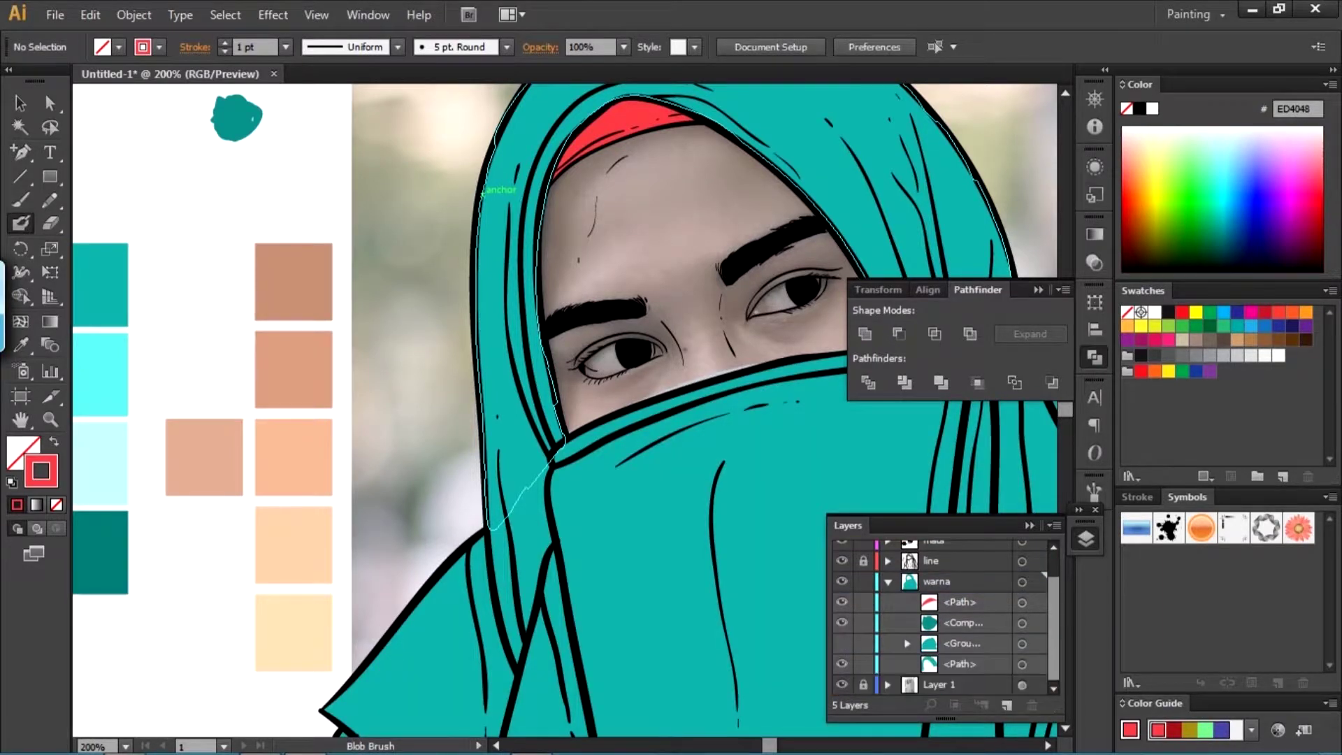
pyautogui.press('Delete')
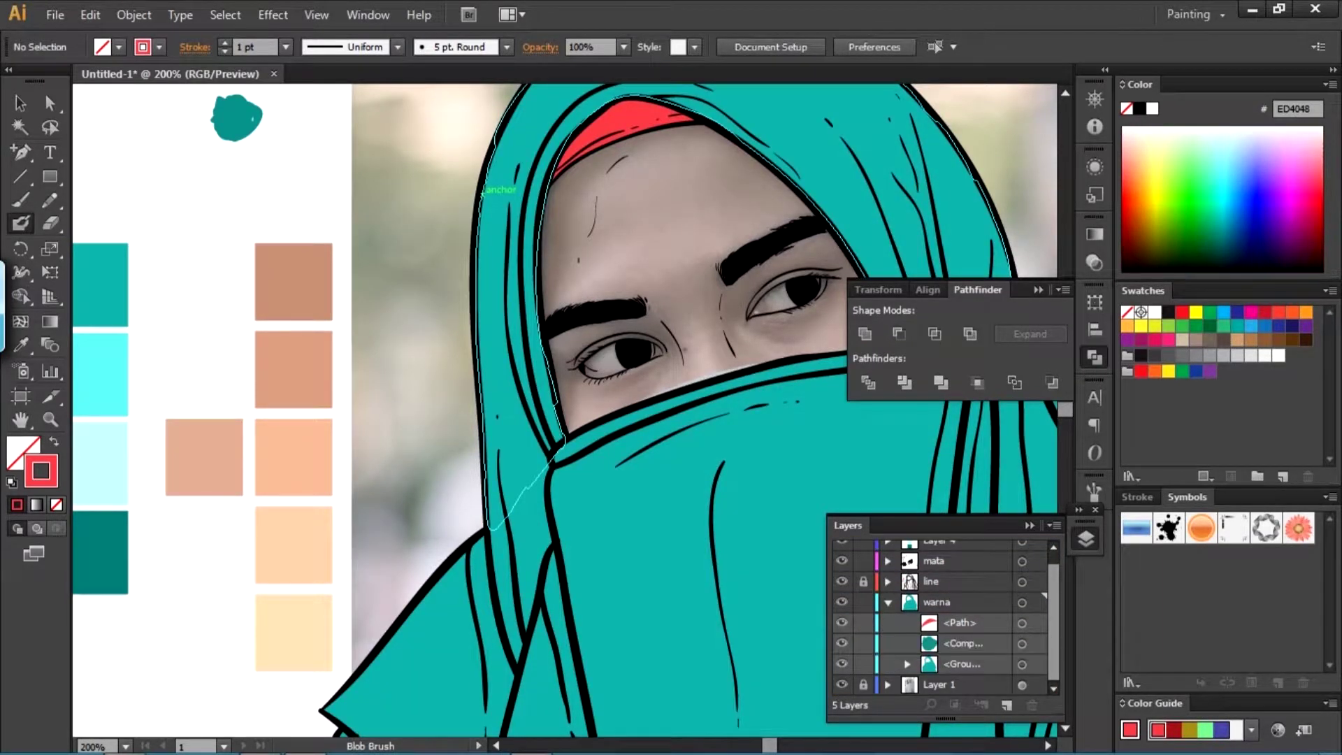
pyautogui.press('Delete')
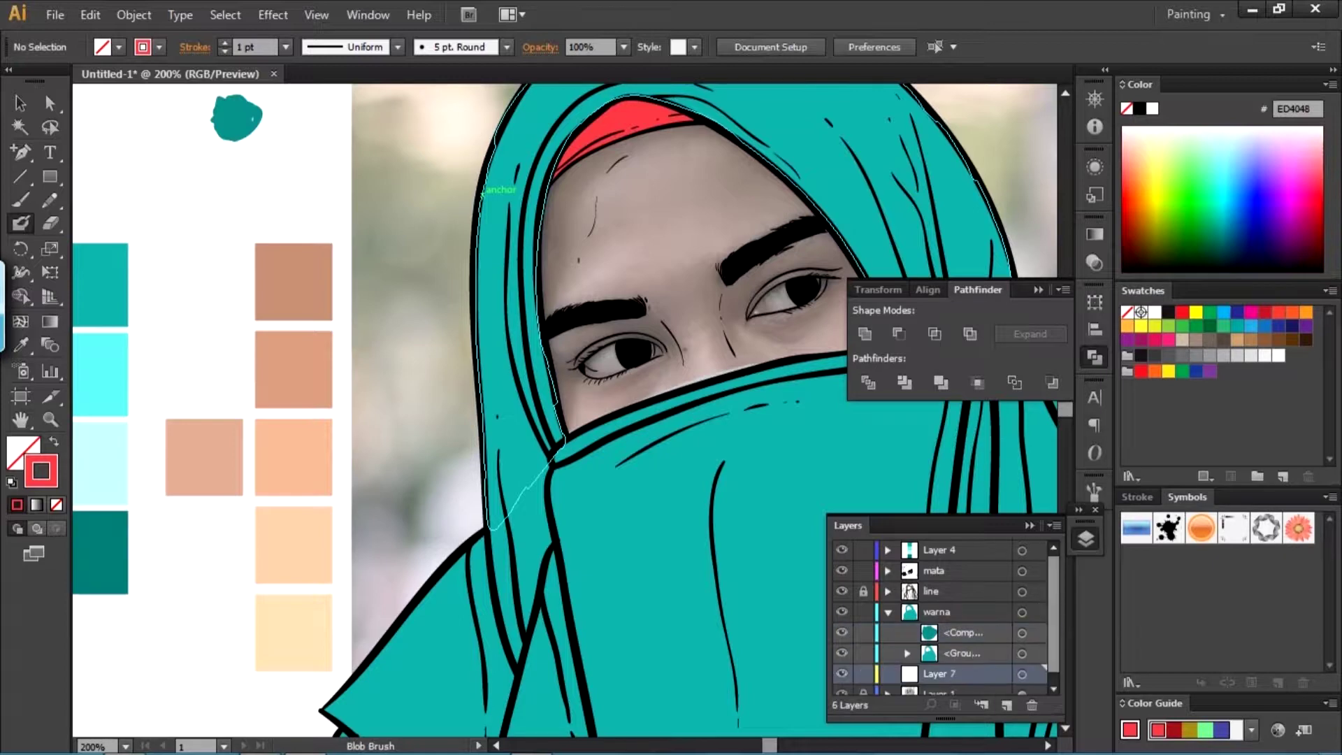
pyautogui.hotkey('ctrl', 'z')
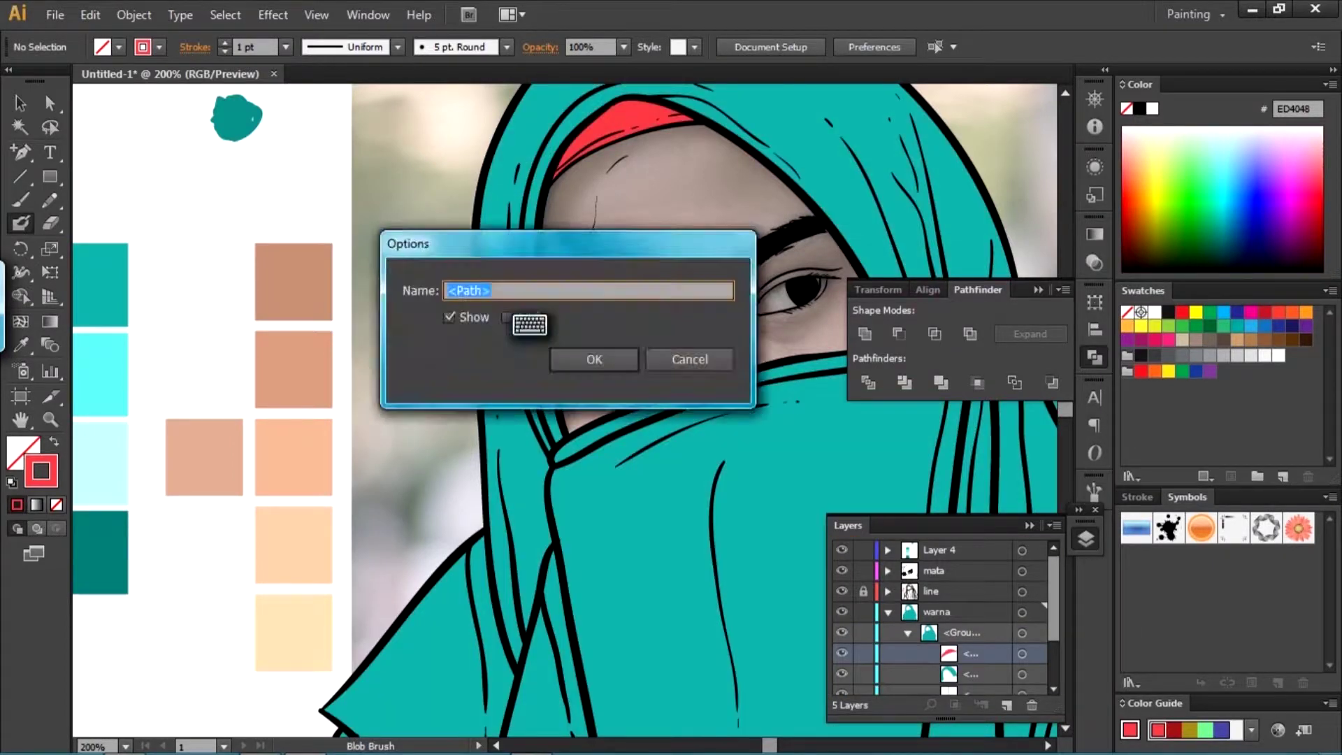
pyautogui.hotkey('ctrl', 'z')
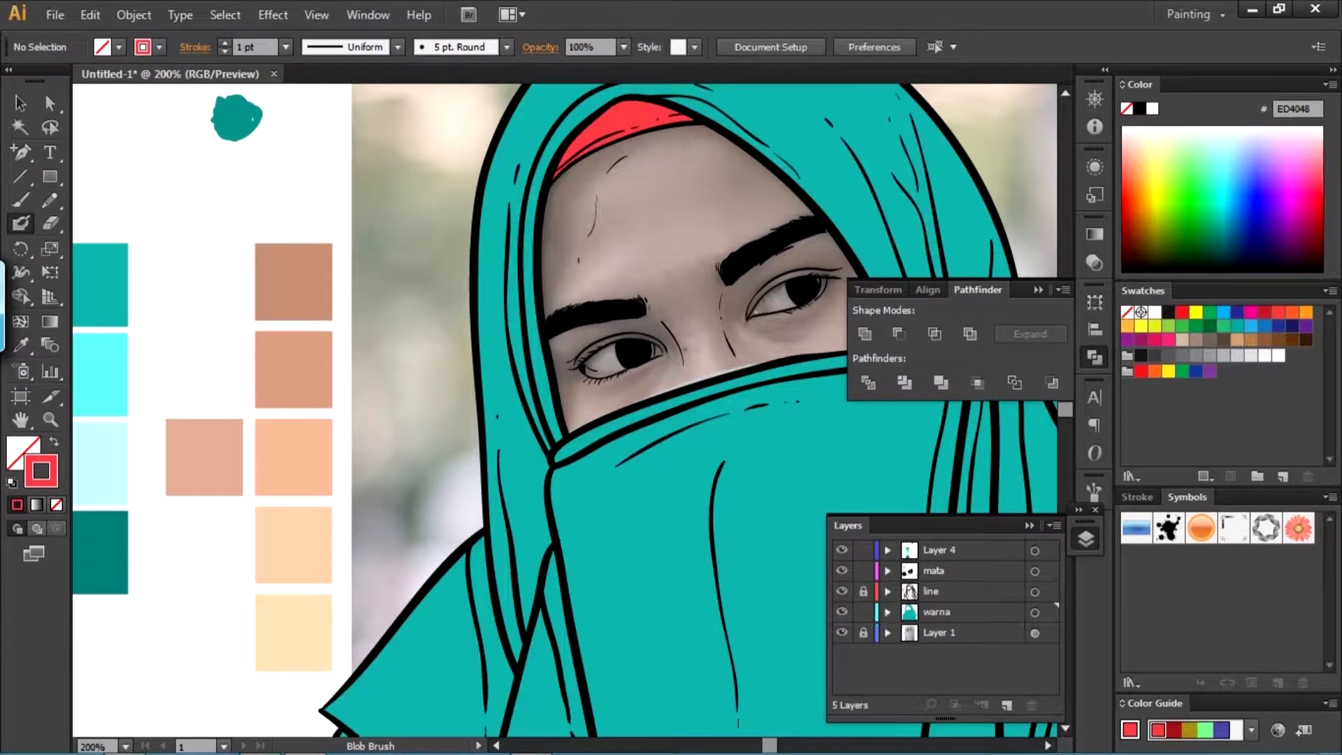
pyautogui.moveTo(560, 420); pyautogui.dragTo(521, 392)
pyautogui.press('F7')
pyautogui.moveTo(559, 350); pyautogui.dragTo(532, 413)
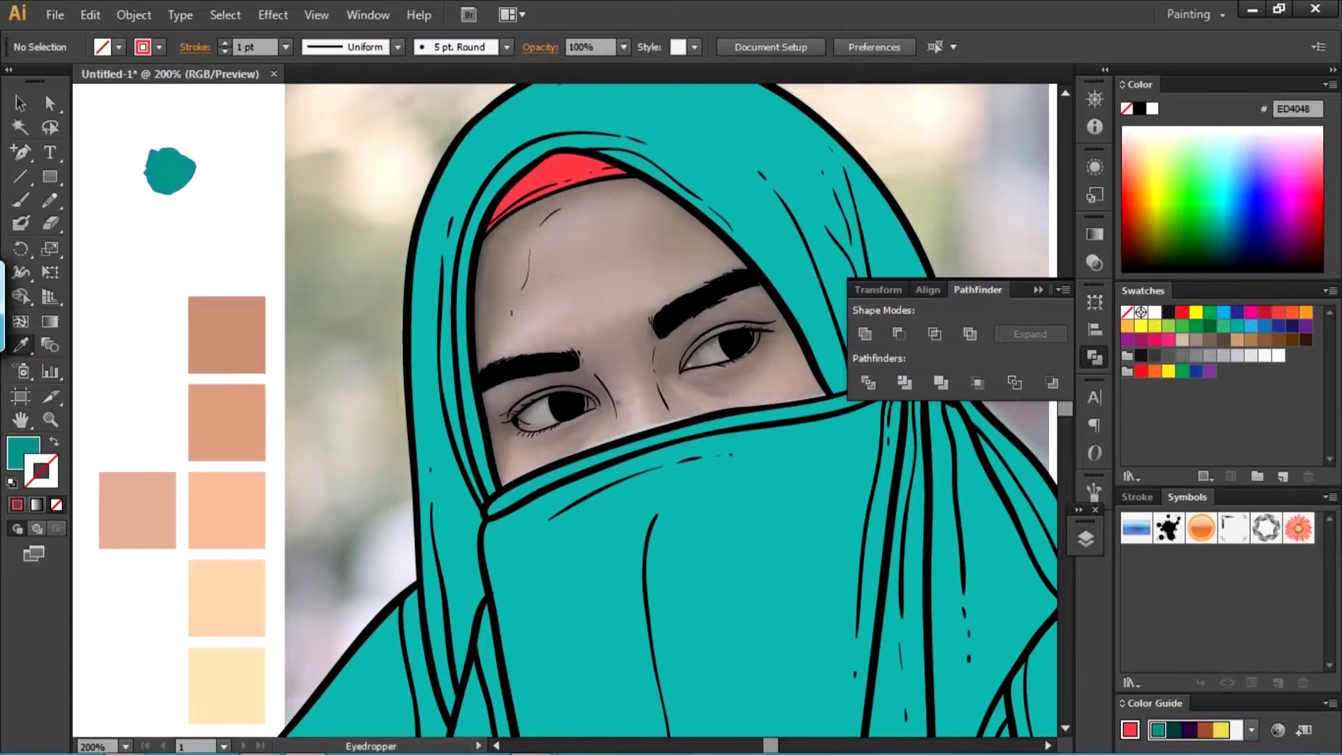
# - Sample the dark teal swatch and set it as the Blob Brush fill colour
pyautogui.press('i')
pyautogui.click(619, 401)
pyautogui.hotkey('shift', 'b')
pyautogui.hotkey('ctrl', '+')
pyautogui.moveTo(618, 400); pyautogui.dragTo(53, 554)
pyautogui.hotkey('shift', 'x')
# - Paint dark teal shadow streaks down the veil's central fold and deselect
pyautogui.moveTo(453, 445)
pyautogui.mouseDown()
pyautogui.moveTo(552, 409)
pyautogui.moveTo(476, 255)
pyautogui.mouseUp()
pyautogui.moveTo(647, 231); pyautogui.dragTo(602, 500)
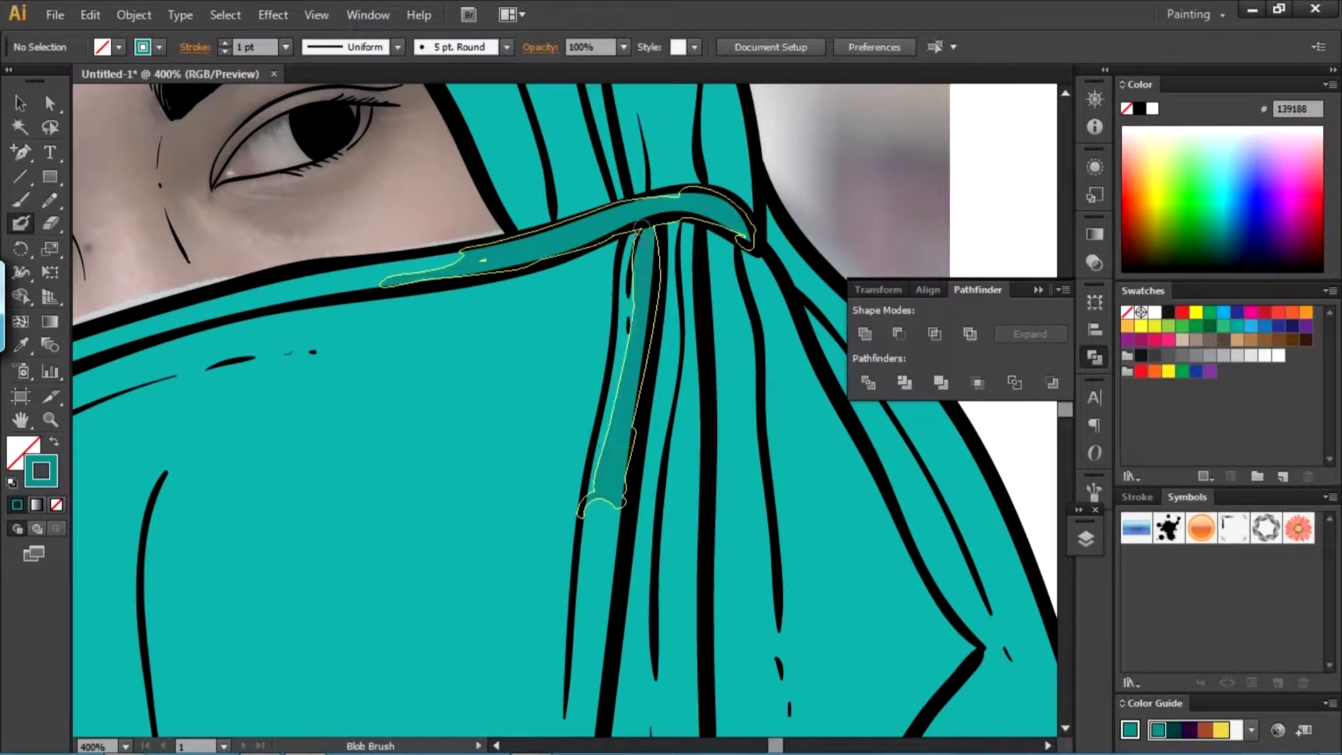
pyautogui.hotkey('ctrl', 'shift', 'a')
# - Add another thin dark teal streak, then open the veil shading shape in isolation mode
pyautogui.moveTo(601, 500); pyautogui.dragTo(555, 209)
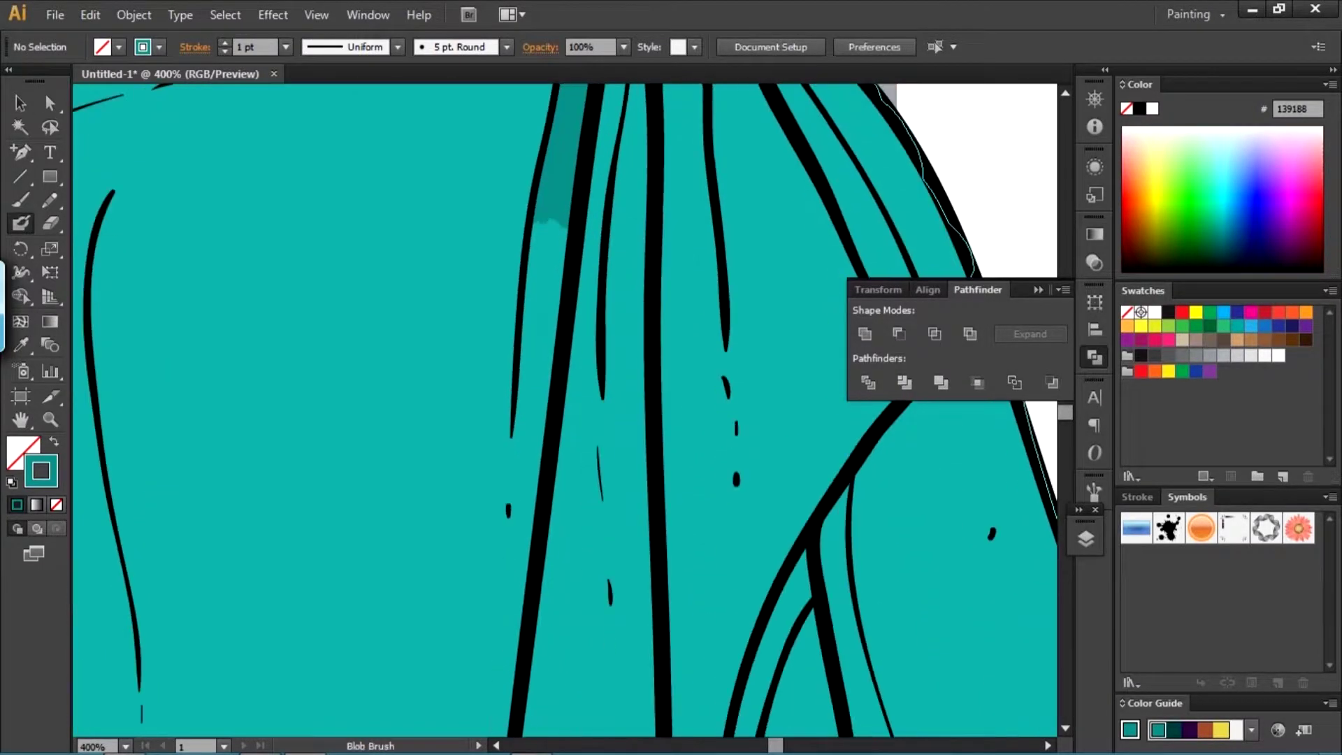
pyautogui.hotkey('ctrl', '-')
pyautogui.hotkey('ctrl', '-')
pyautogui.hotkey('ctrl', '-')
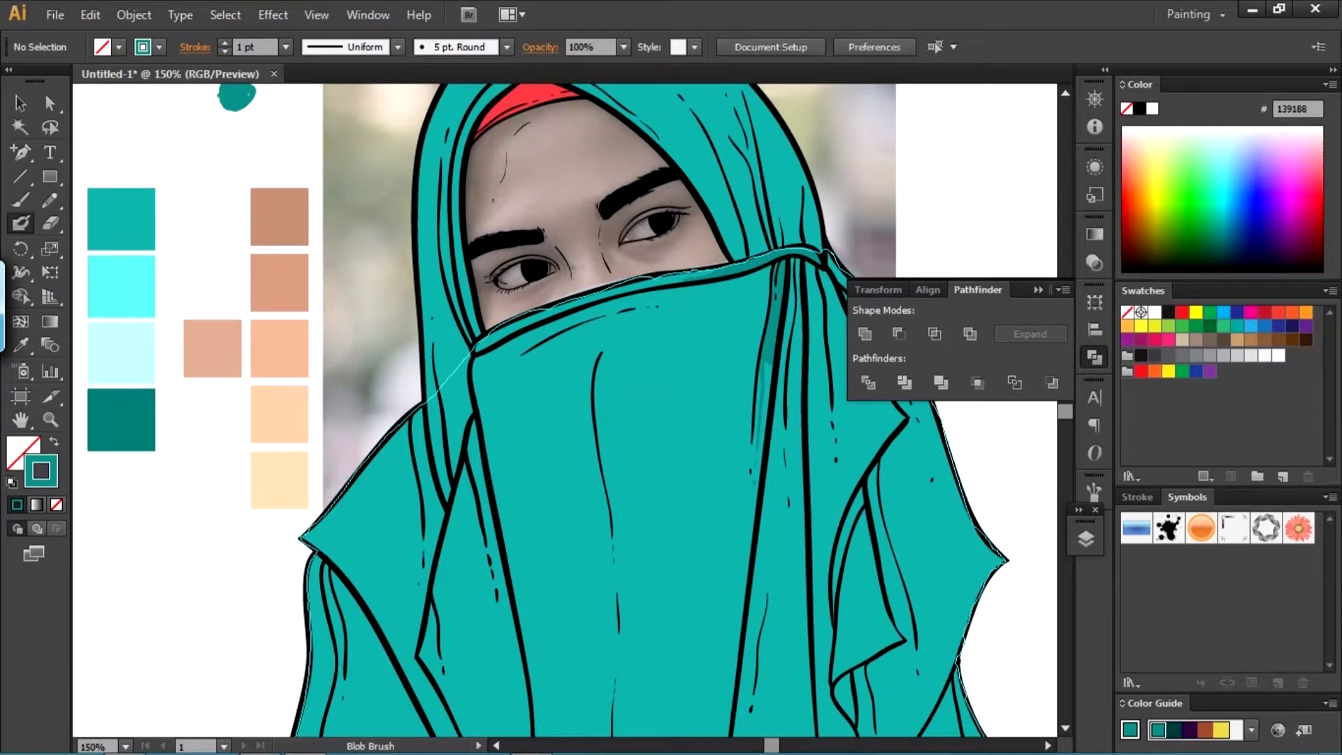
pyautogui.moveTo(733, 390); pyautogui.dragTo(672, 382)
pyautogui.moveTo(671, 382); pyautogui.dragTo(650, 466)
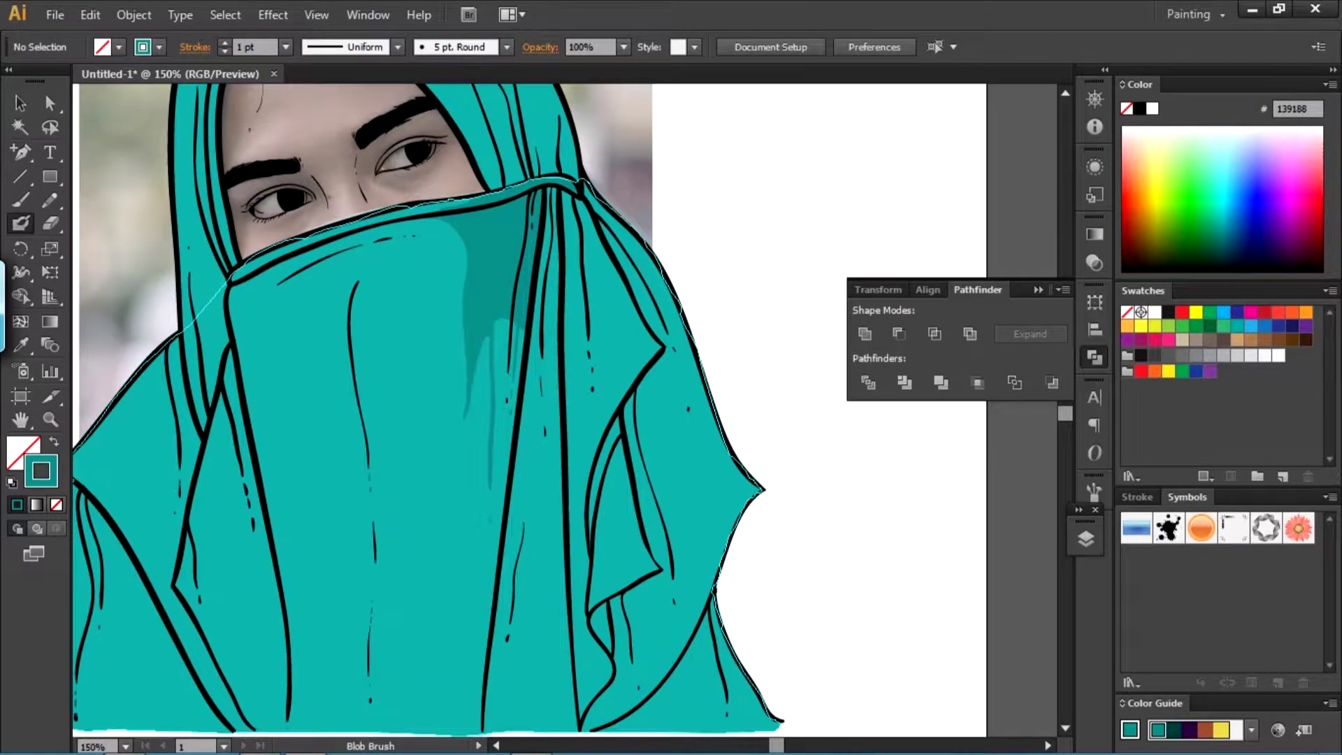
pyautogui.moveTo(529, 345); pyautogui.dragTo(455, 292)
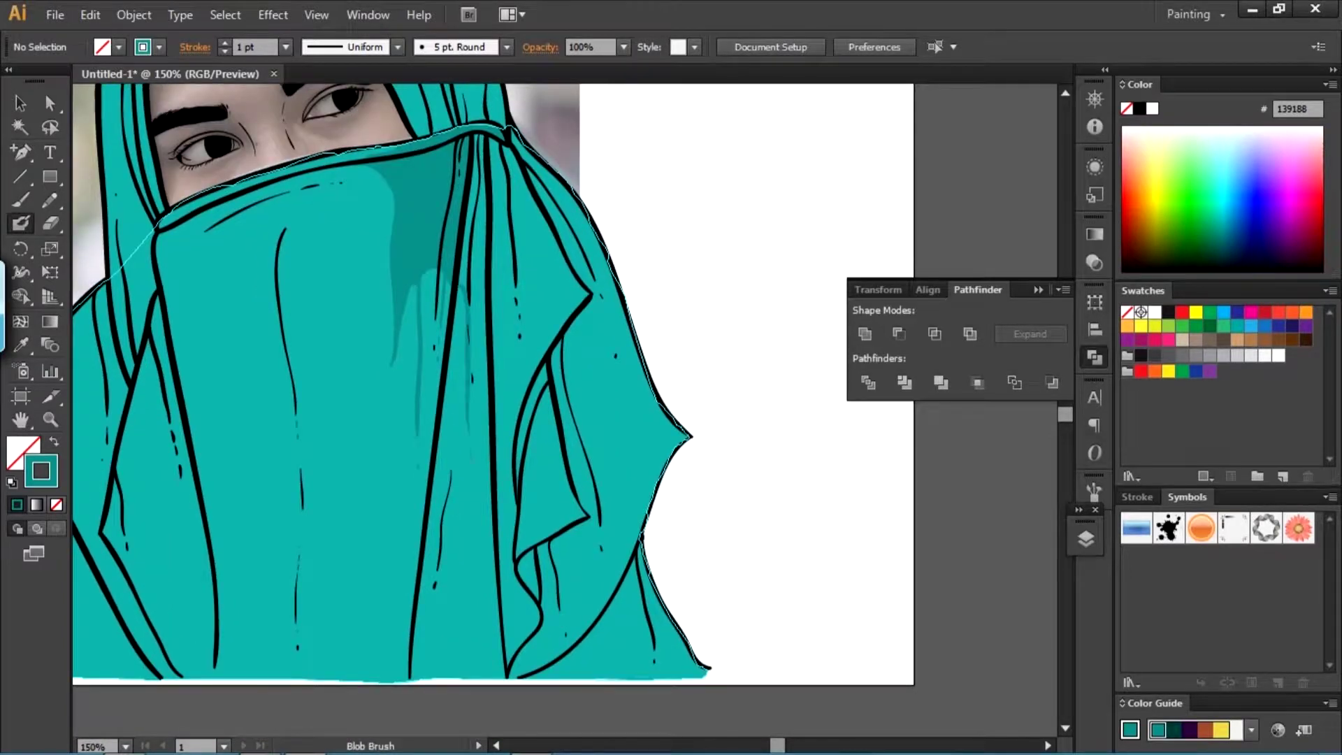
pyautogui.keyDown('ctrl'); pyautogui.click(477, 161); pyautogui.keyUp('ctrl')
pyautogui.doubleClick(477, 161)
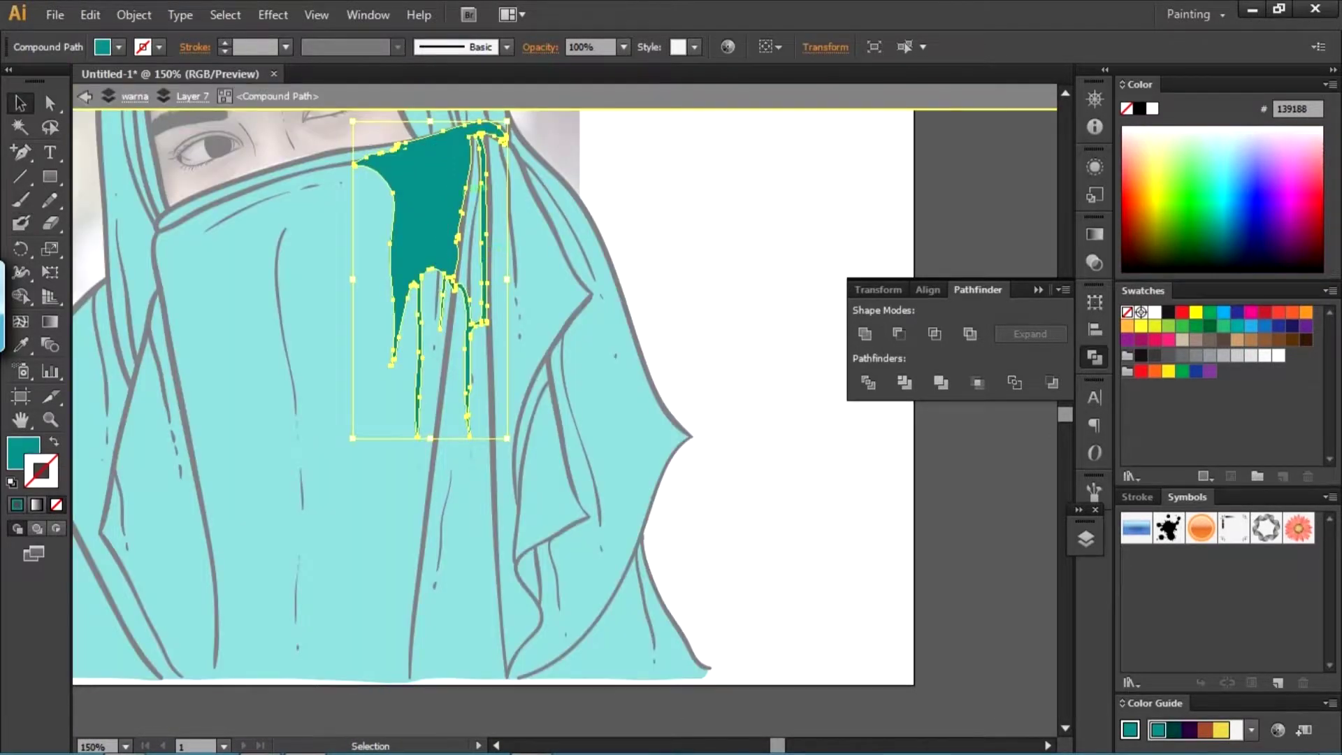
# - Repaint the misplaced shading stroke higher on the fold and add dark teal shading on the hood
pyautogui.press('Escape')
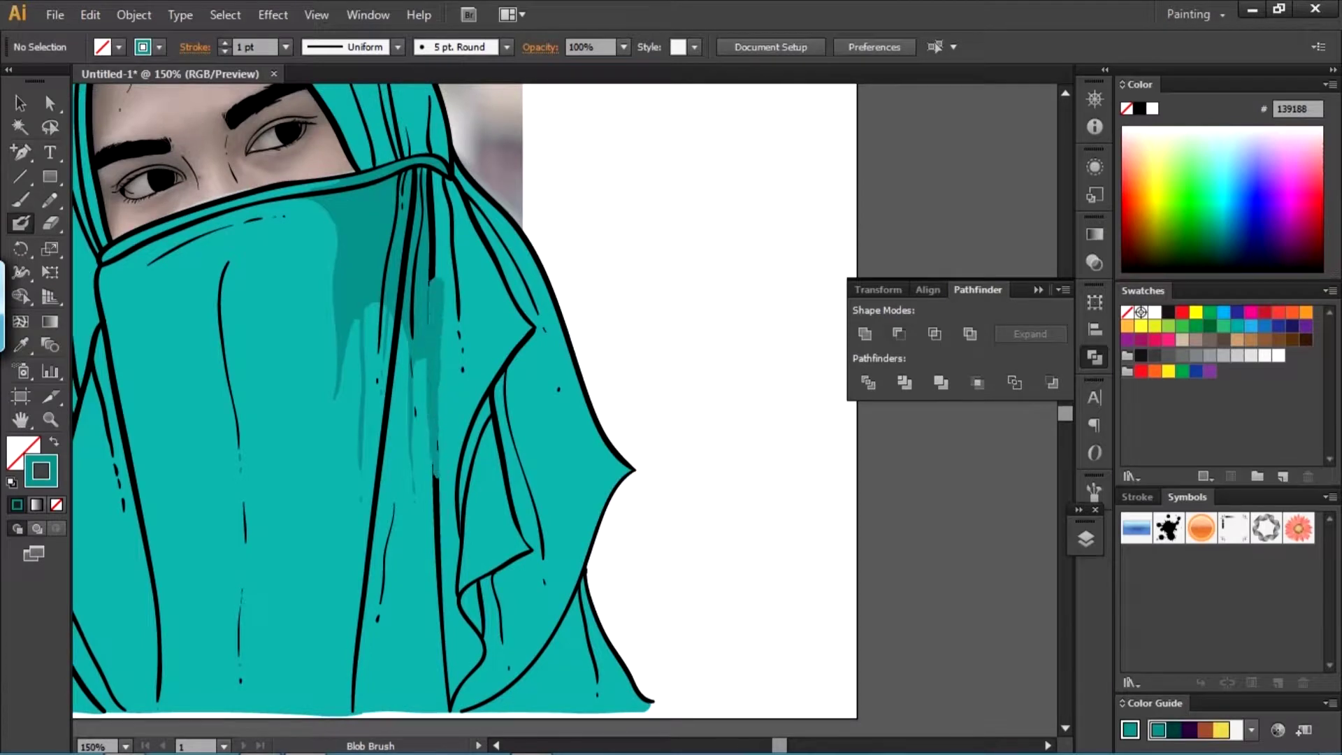
pyautogui.hotkey('ctrl', 'z')
pyautogui.moveTo(451, 191); pyautogui.dragTo(482, 248)
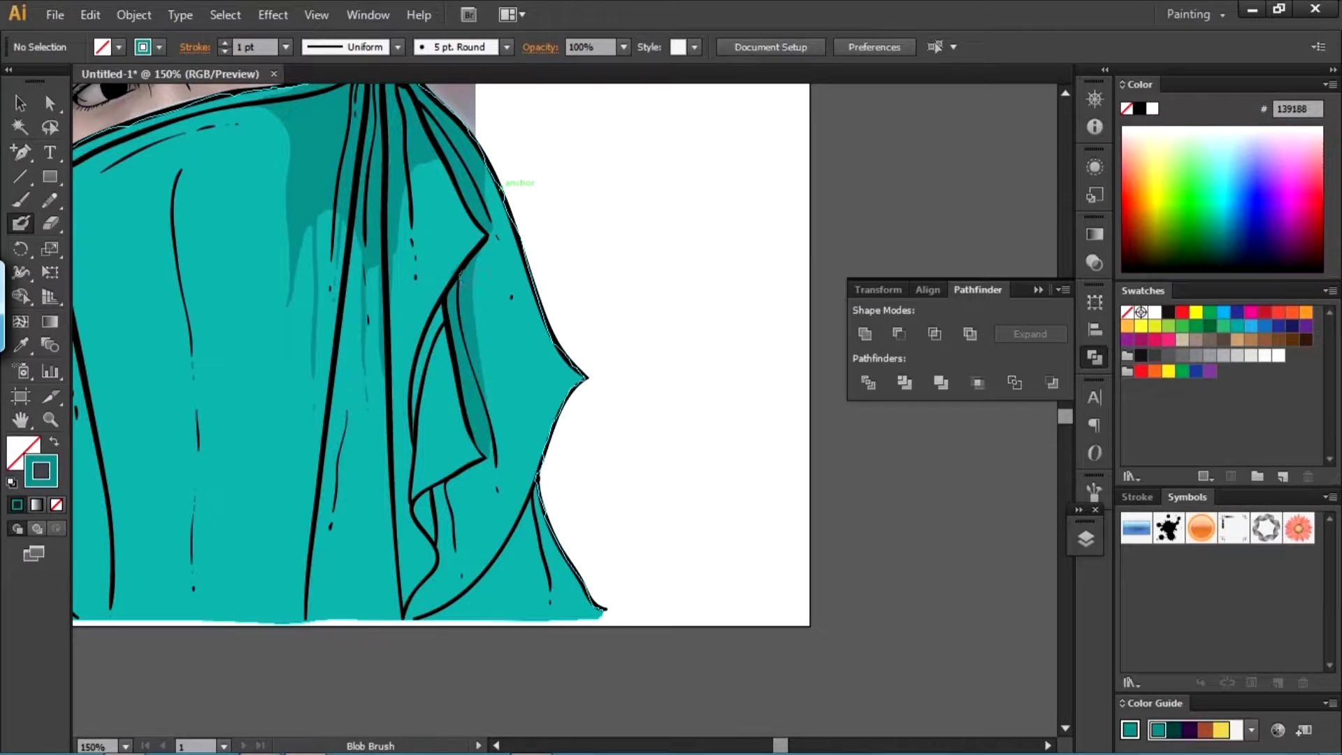
pyautogui.hotkey('ctrl', '+')
pyautogui.hotkey('ctrl', '+')
pyautogui.hotkey('ctrl', '+')
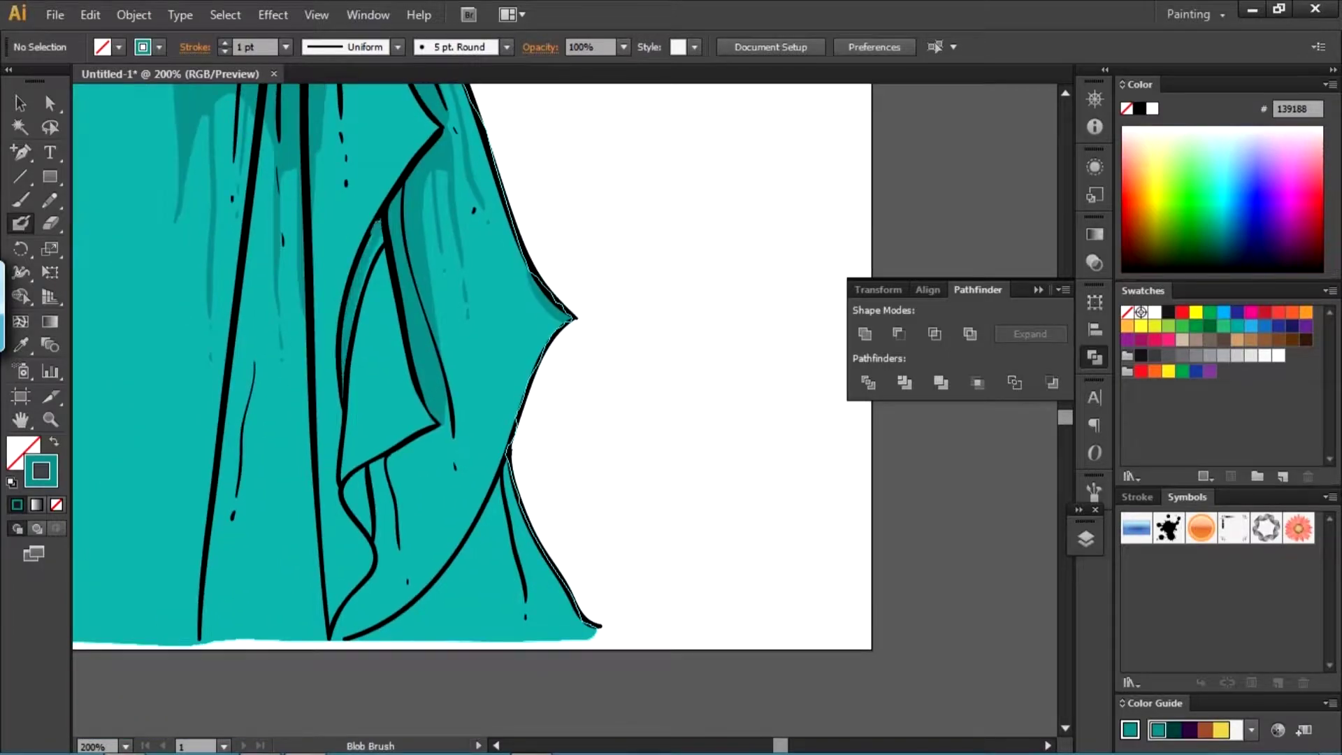
pyautogui.moveTo(469, 313); pyautogui.dragTo(427, 216)
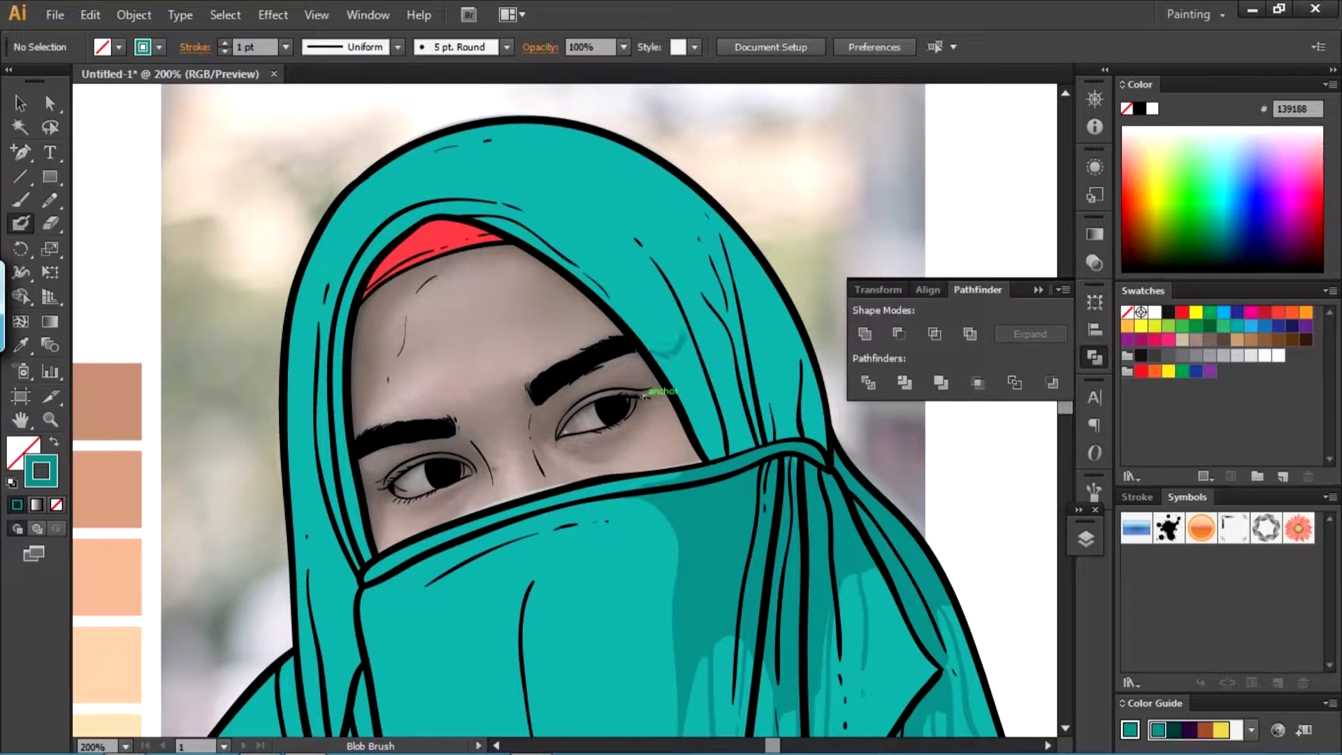
pyautogui.moveTo(645, 396); pyautogui.dragTo(668, 354)
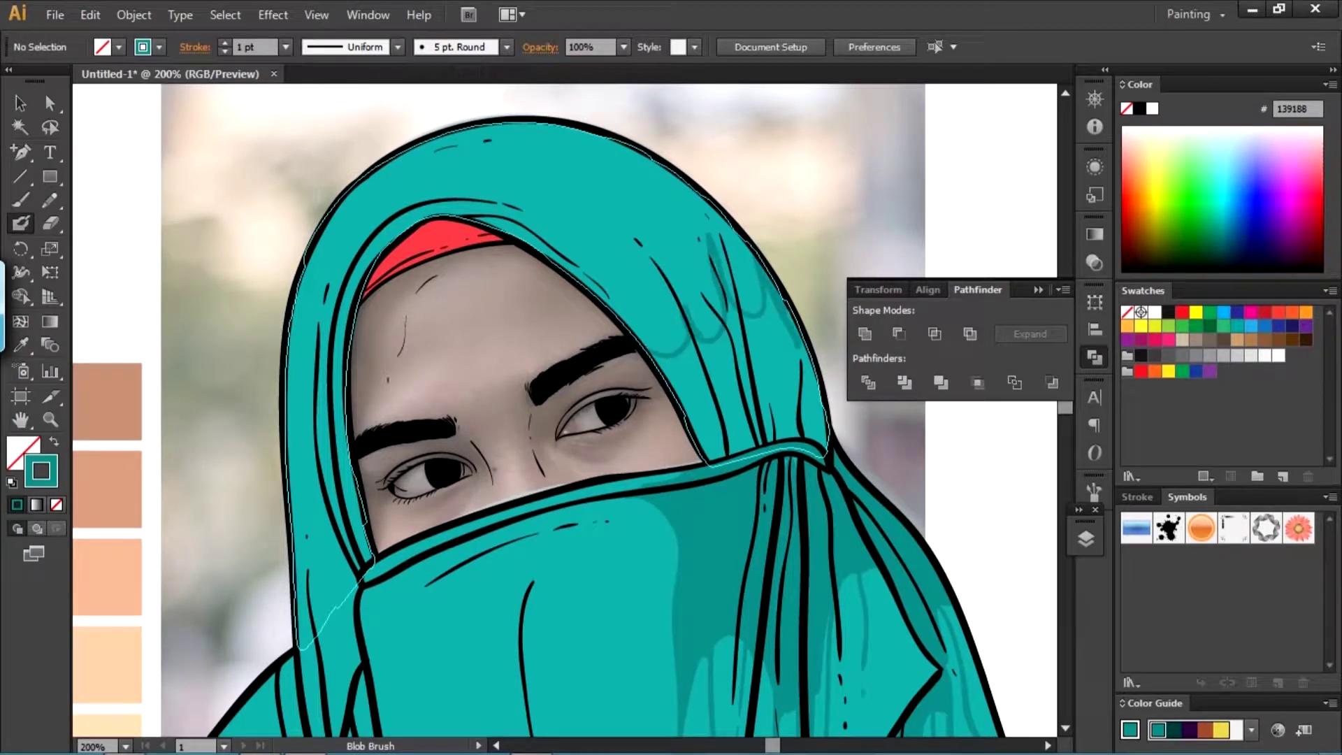
pyautogui.moveTo(654, 423); pyautogui.dragTo(692, 353)
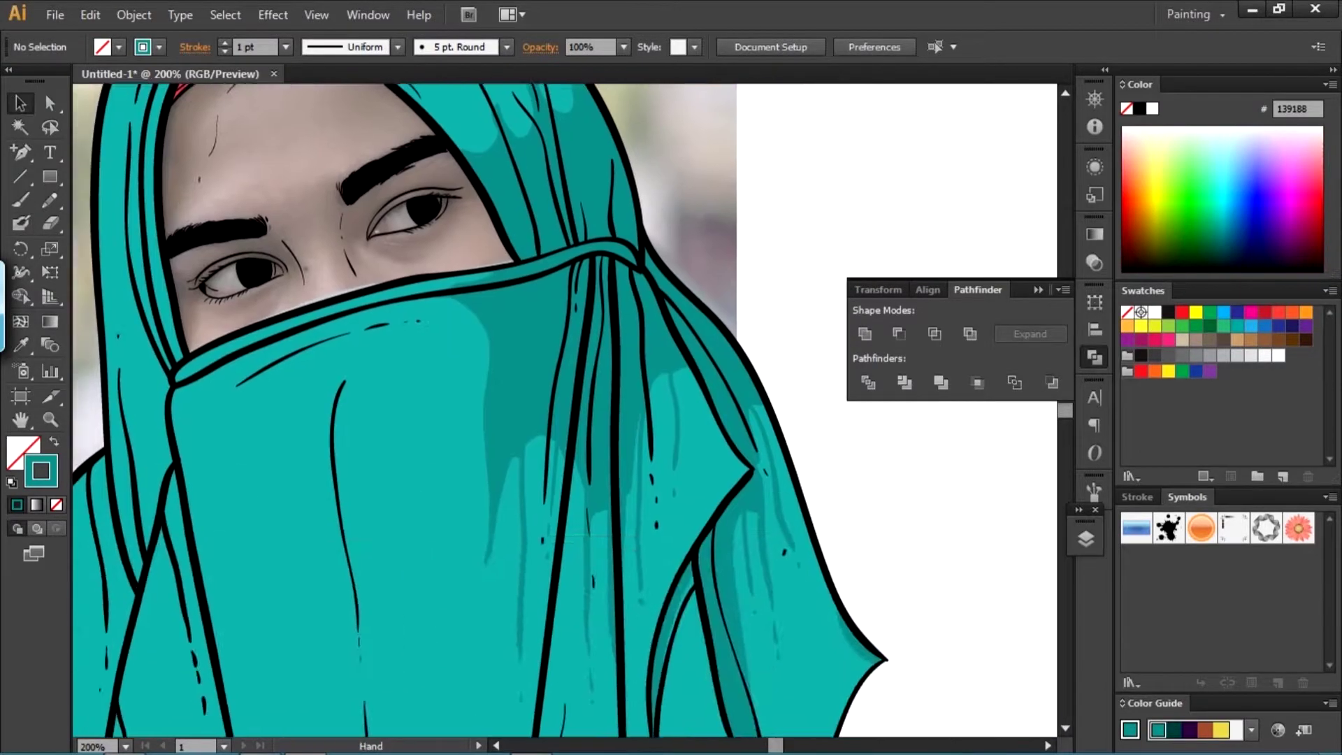
# - Paint dark teal shading inside the right-hand drape folds near the hem
pyautogui.moveTo(565, 288); pyautogui.dragTo(305, 519)
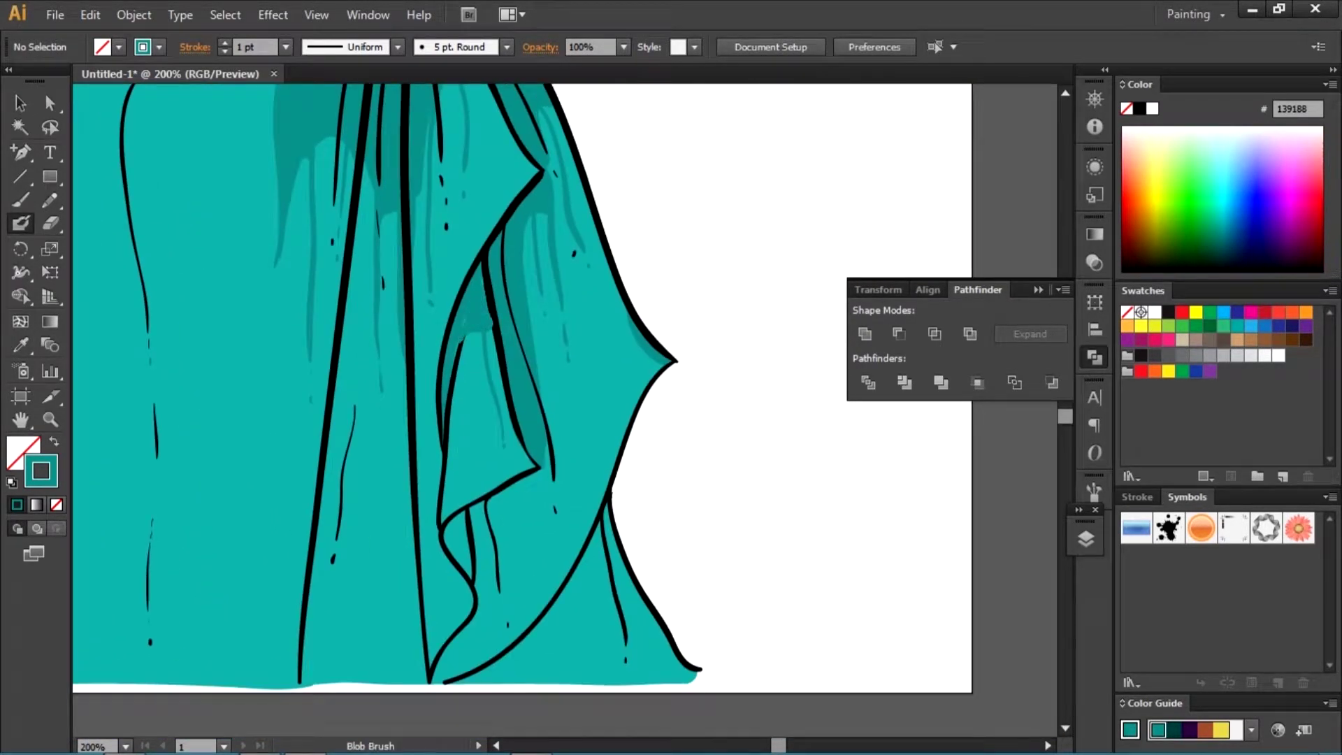
pyautogui.moveTo(444, 526); pyautogui.dragTo(425, 343)
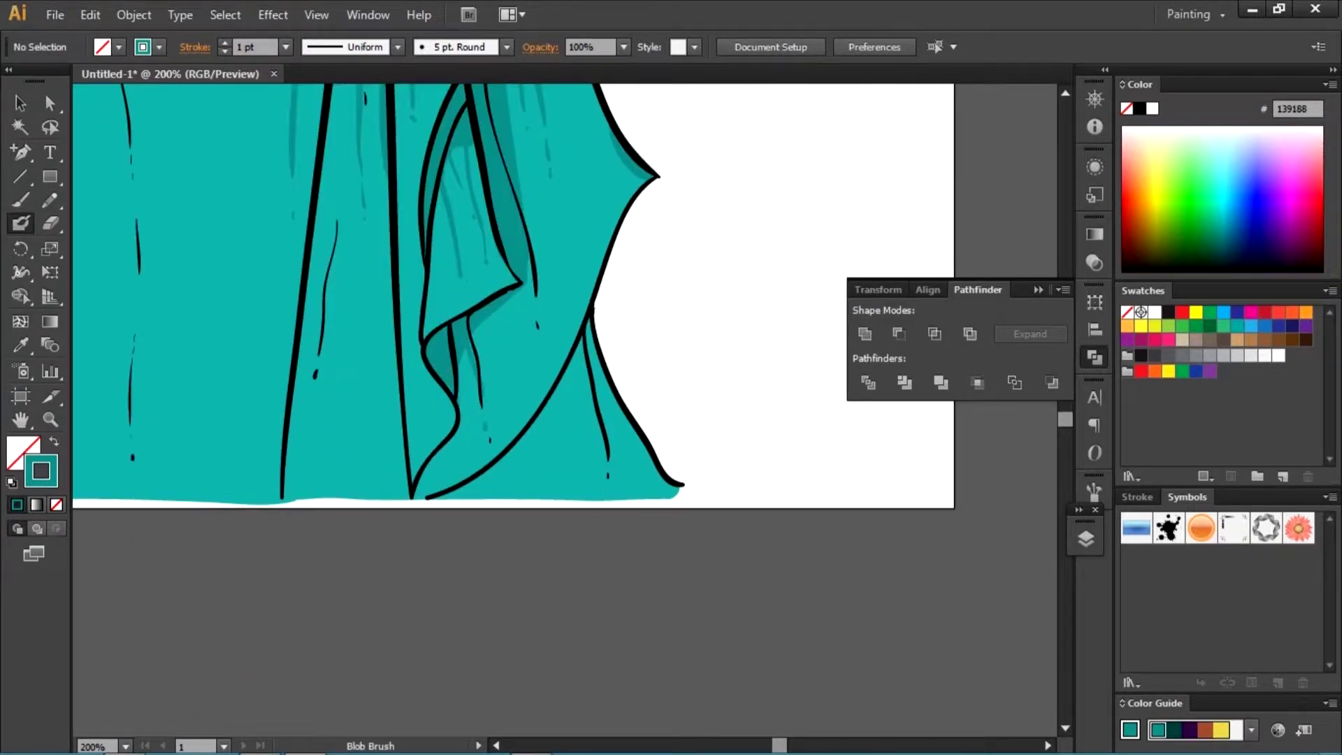
pyautogui.moveTo(490, 350); pyautogui.dragTo(461, 312)
pyautogui.moveTo(537, 365); pyautogui.dragTo(455, 434)
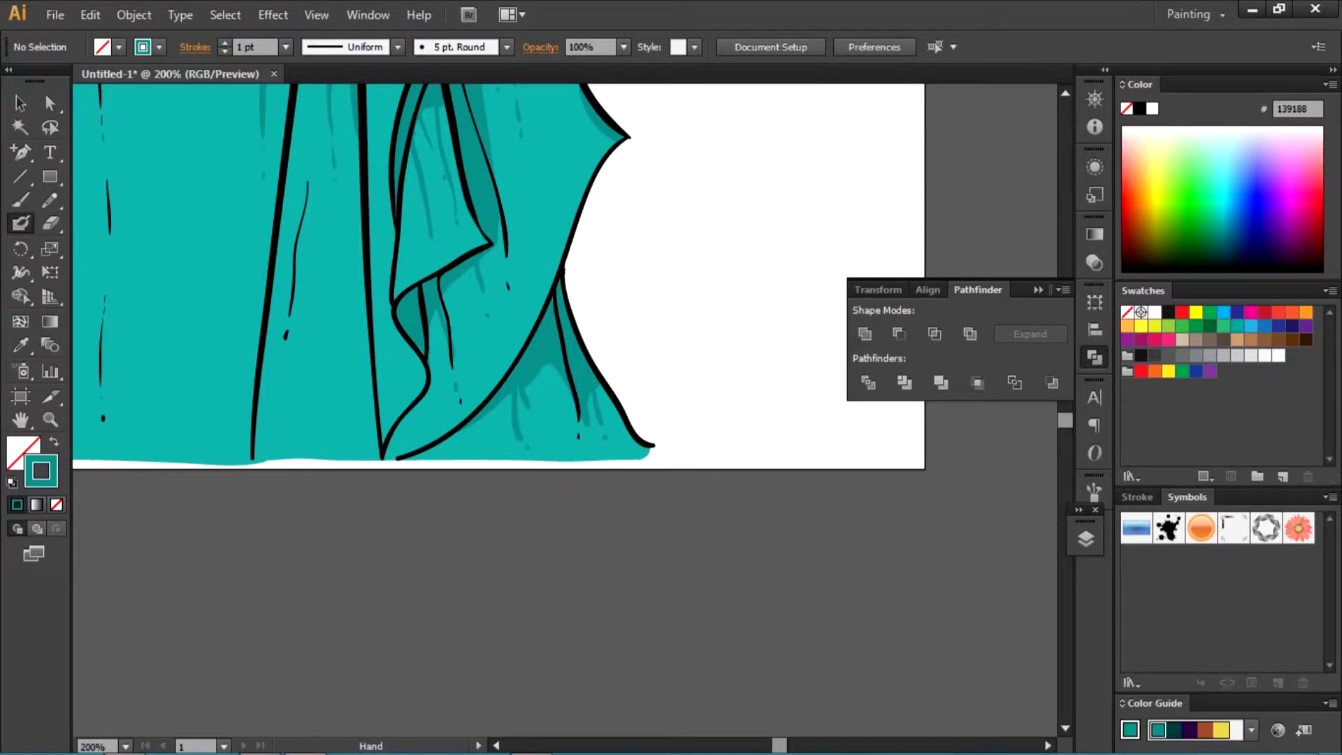
pyautogui.moveTo(629, 105); pyautogui.dragTo(710, 201)
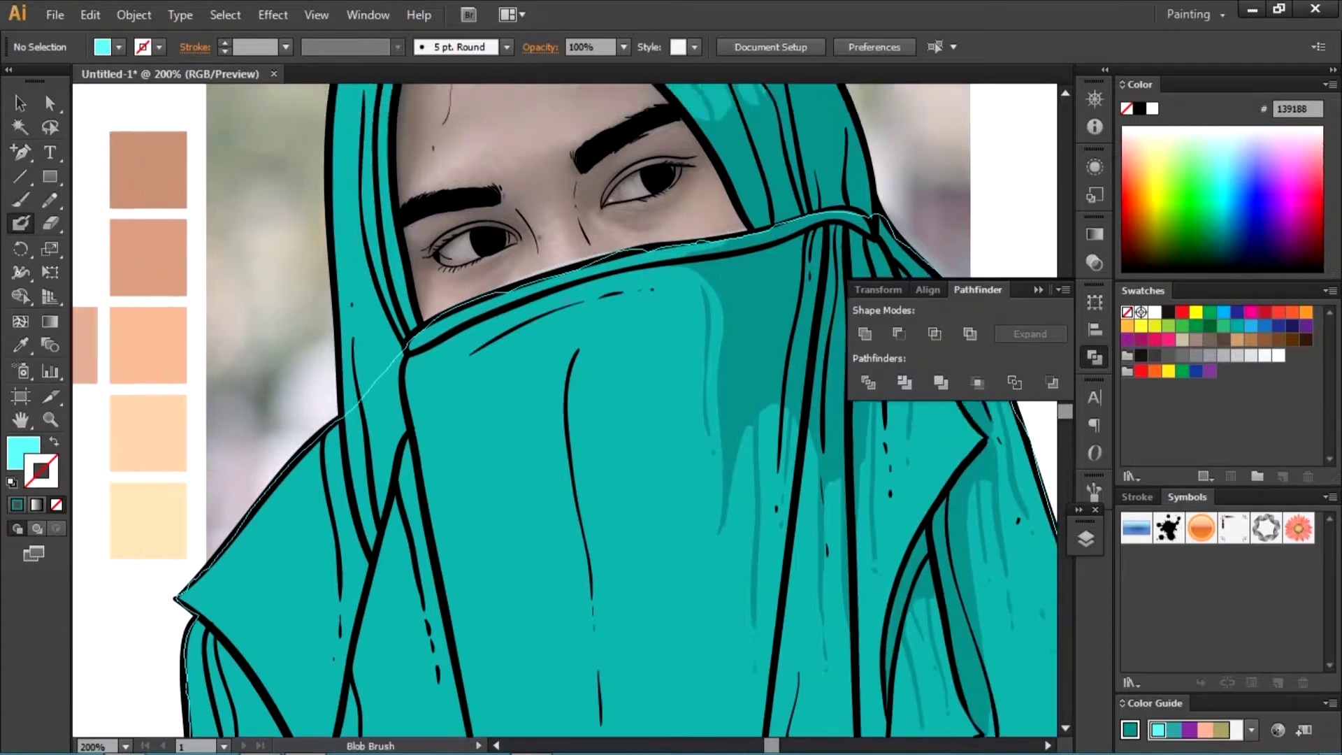
# - Paint light cyan highlights down the veil, along a fold's left edge and the robe's diagonal edge
pyautogui.moveTo(610, 249); pyautogui.dragTo(603, 468)
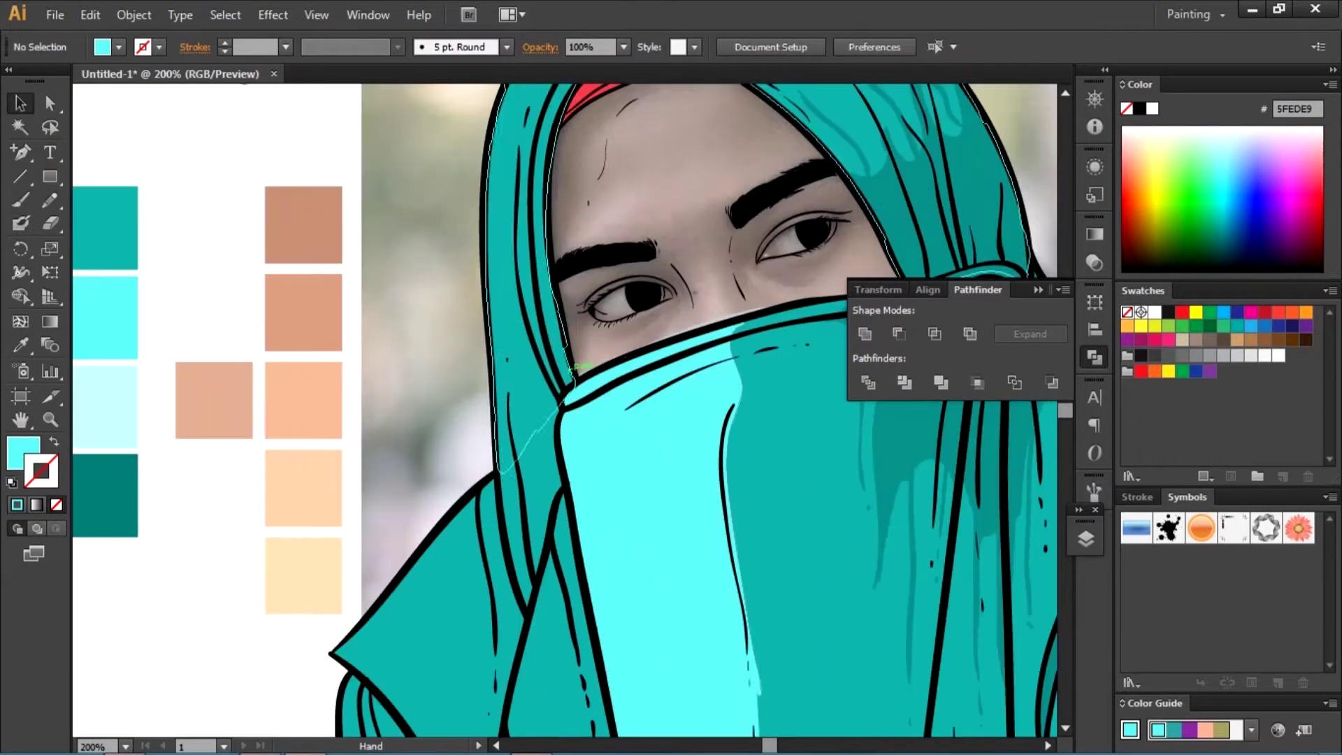
pyautogui.hotkey('shift', 'x')
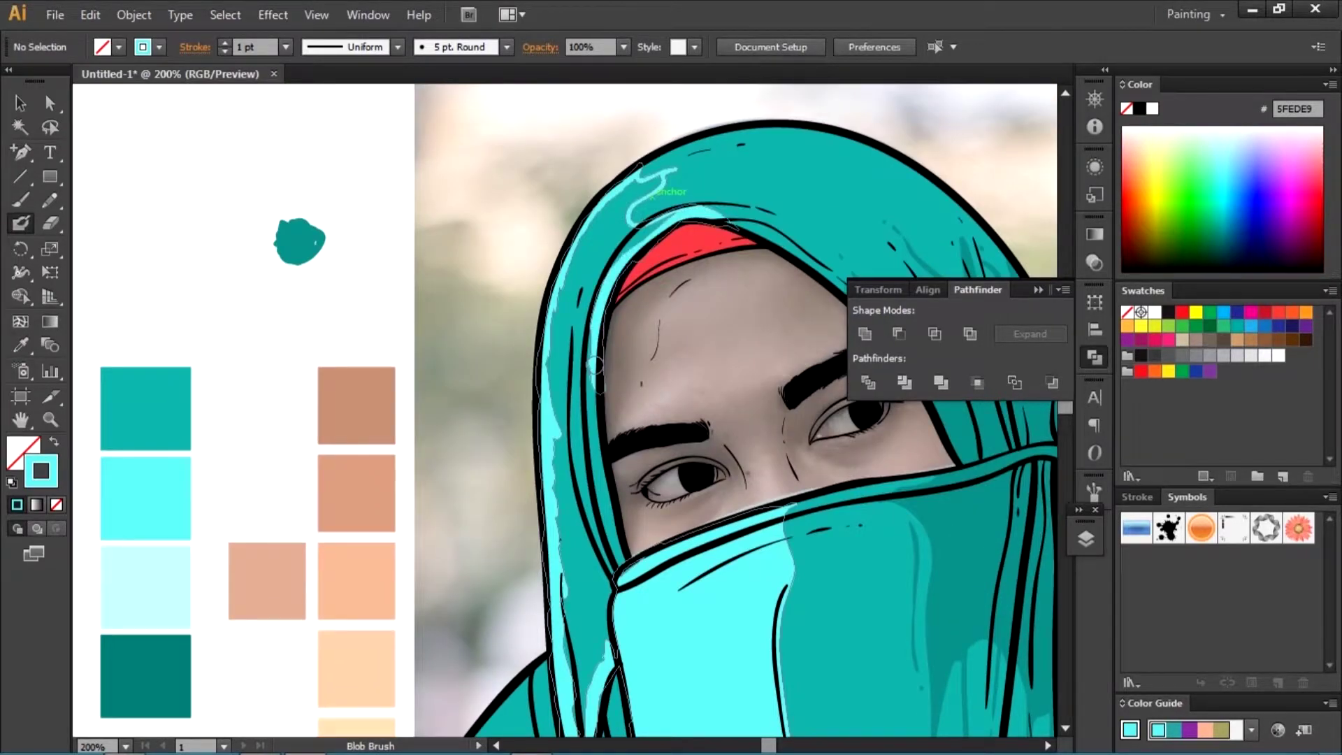
pyautogui.hotkey('shift', 'x')
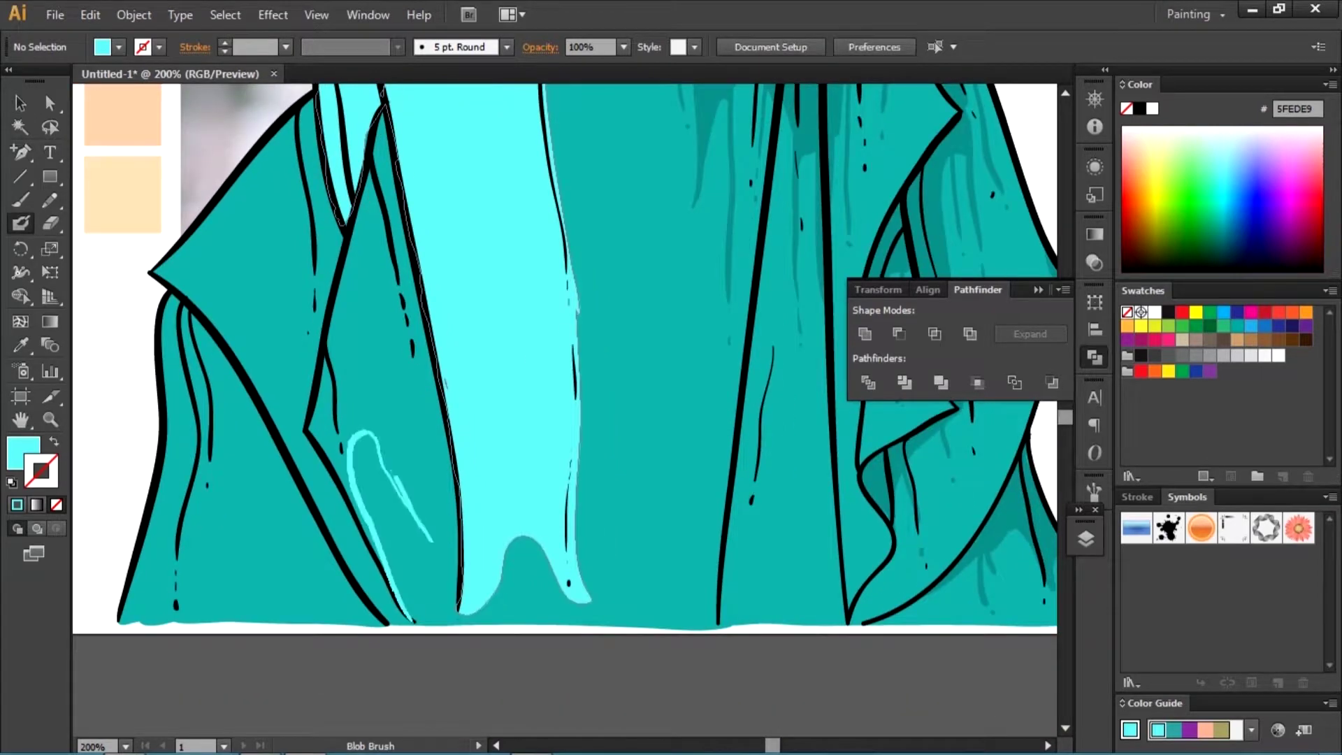
pyautogui.moveTo(327, 479); pyautogui.dragTo(369, 546)
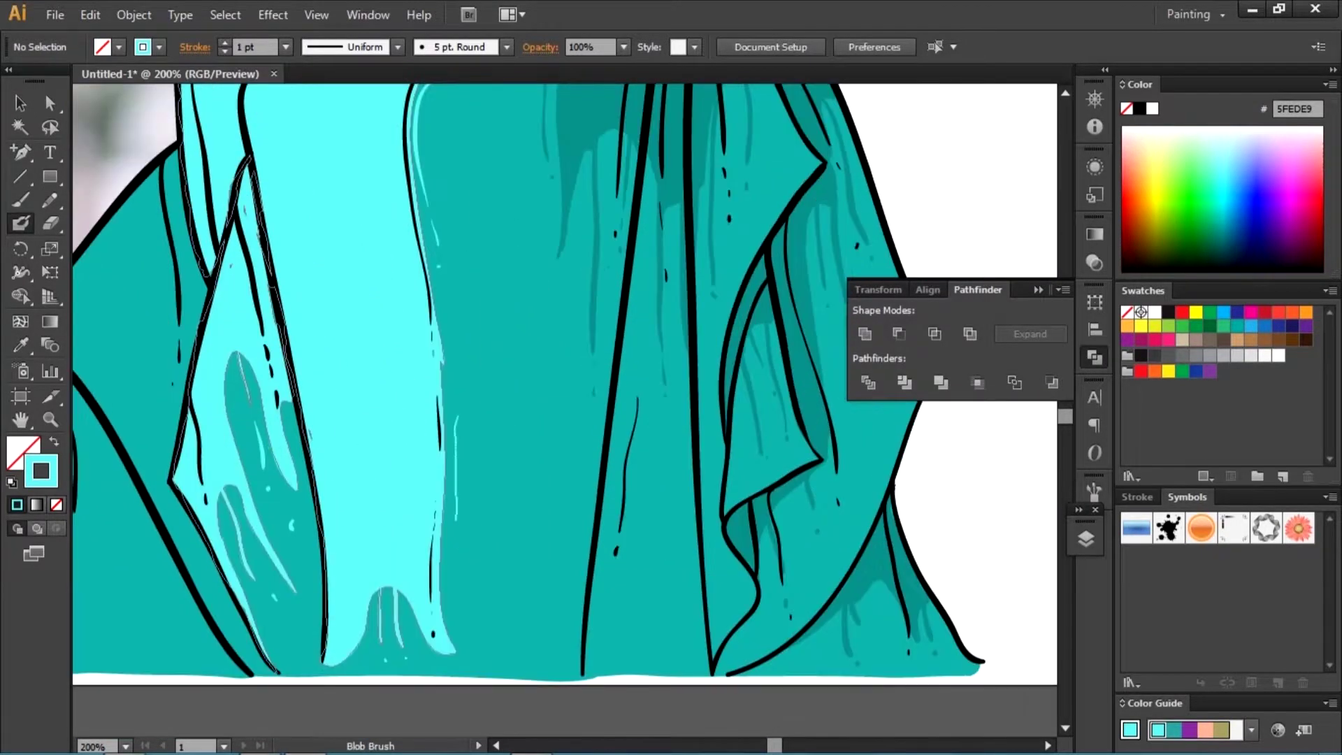
pyautogui.moveTo(489, 350); pyautogui.dragTo(664, 538)
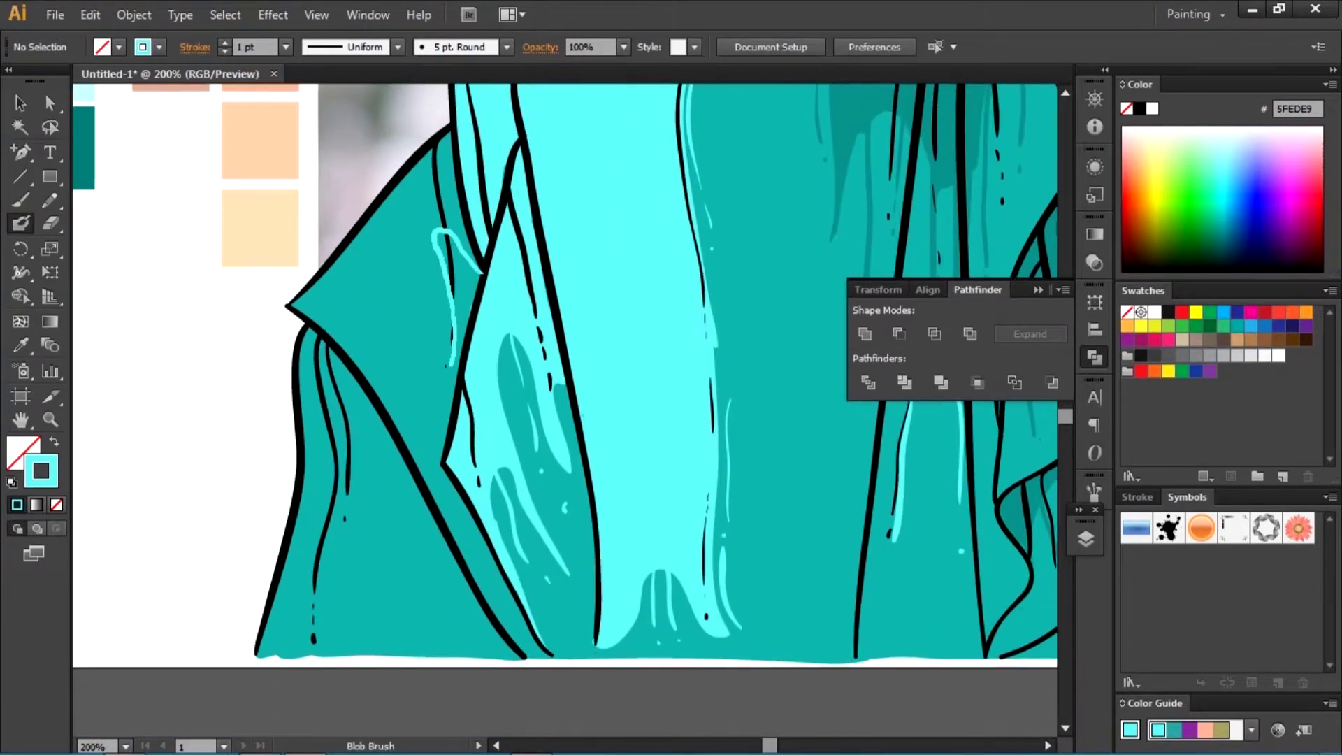
pyautogui.moveTo(297, 311); pyautogui.dragTo(423, 465)
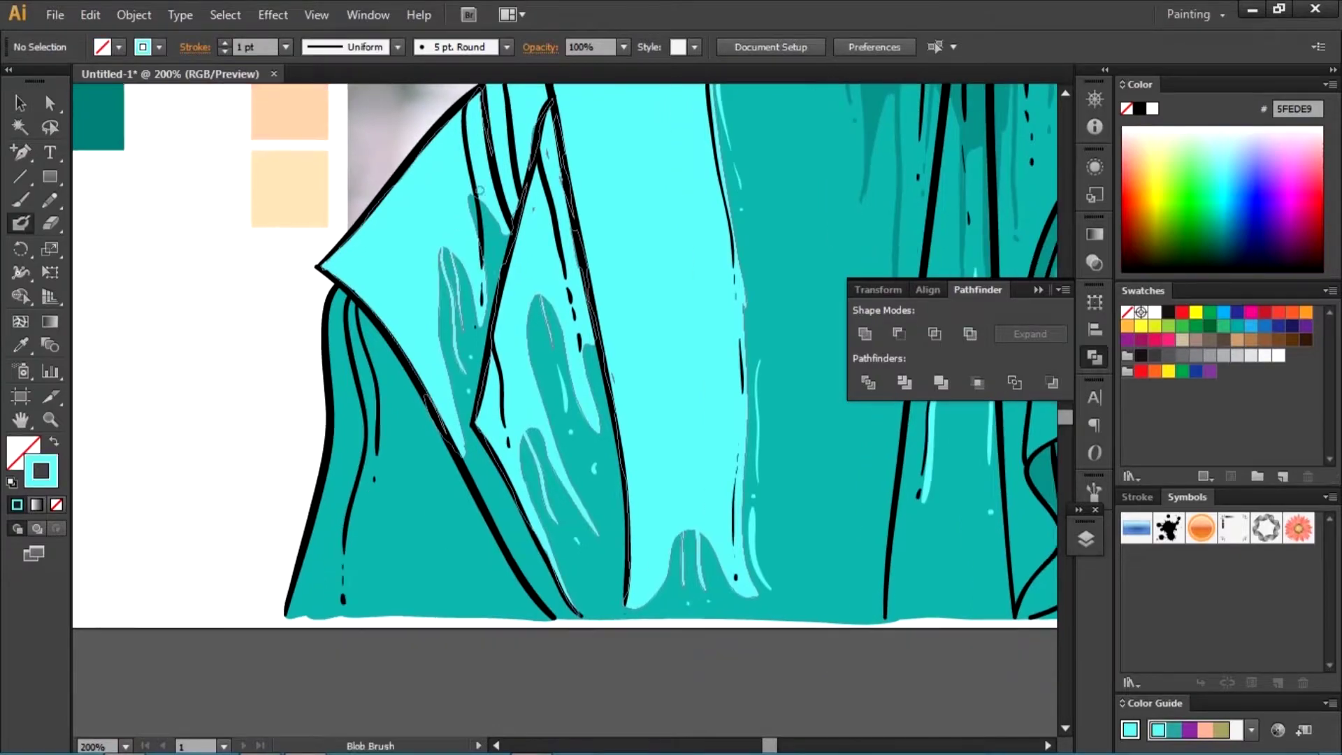
# - Add a light cyan highlight along the robe's left edge, then pan back to the face
pyautogui.moveTo(273, 657); pyautogui.dragTo(430, 151)
pyautogui.moveTo(360, 322); pyautogui.dragTo(332, 430)
pyautogui.moveTo(559, 280); pyautogui.dragTo(479, 349)
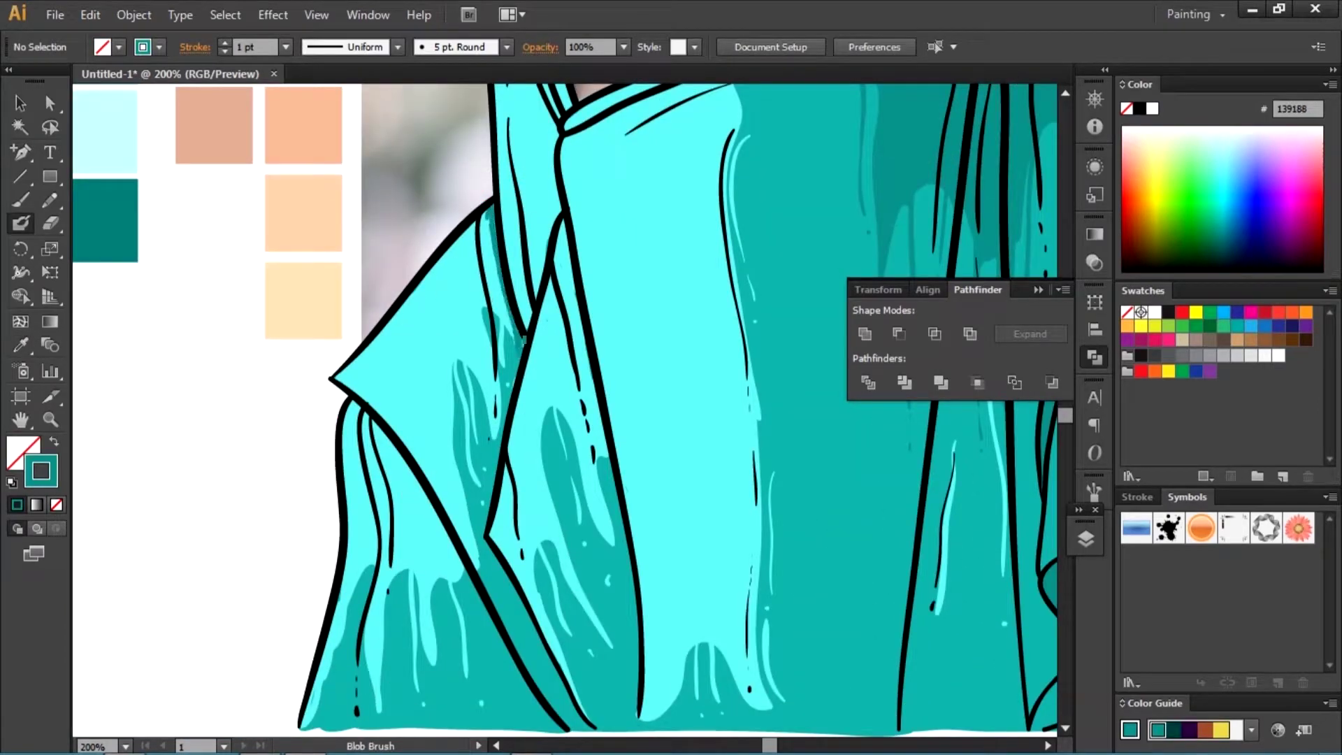
pyautogui.moveTo(563, 263); pyautogui.dragTo(483, 178)
pyautogui.scroll(-5, 489, 190)
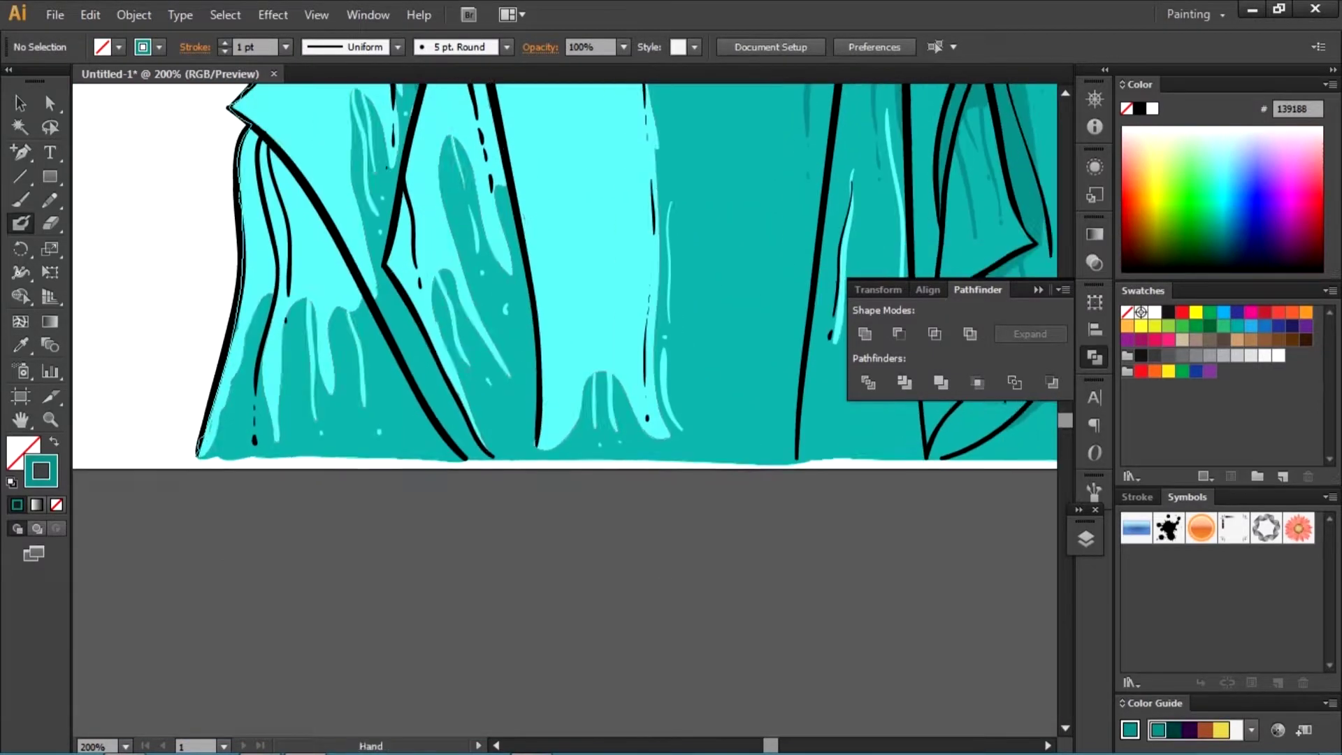
pyautogui.moveTo(271, 133); pyautogui.dragTo(360, 148)
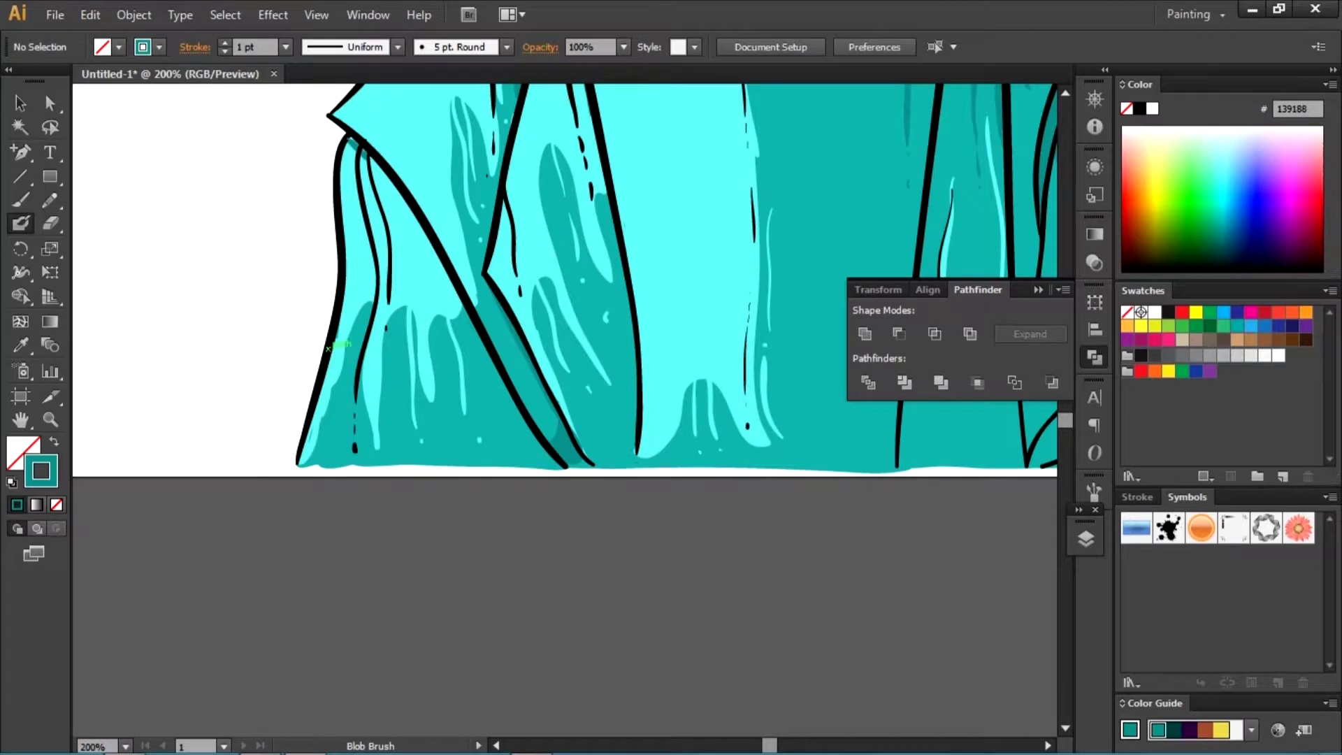
pyautogui.moveTo(329, 347)
pyautogui.mouseDown()
pyautogui.moveTo(361, 450)
pyautogui.moveTo(426, 343)
pyautogui.mouseUp()
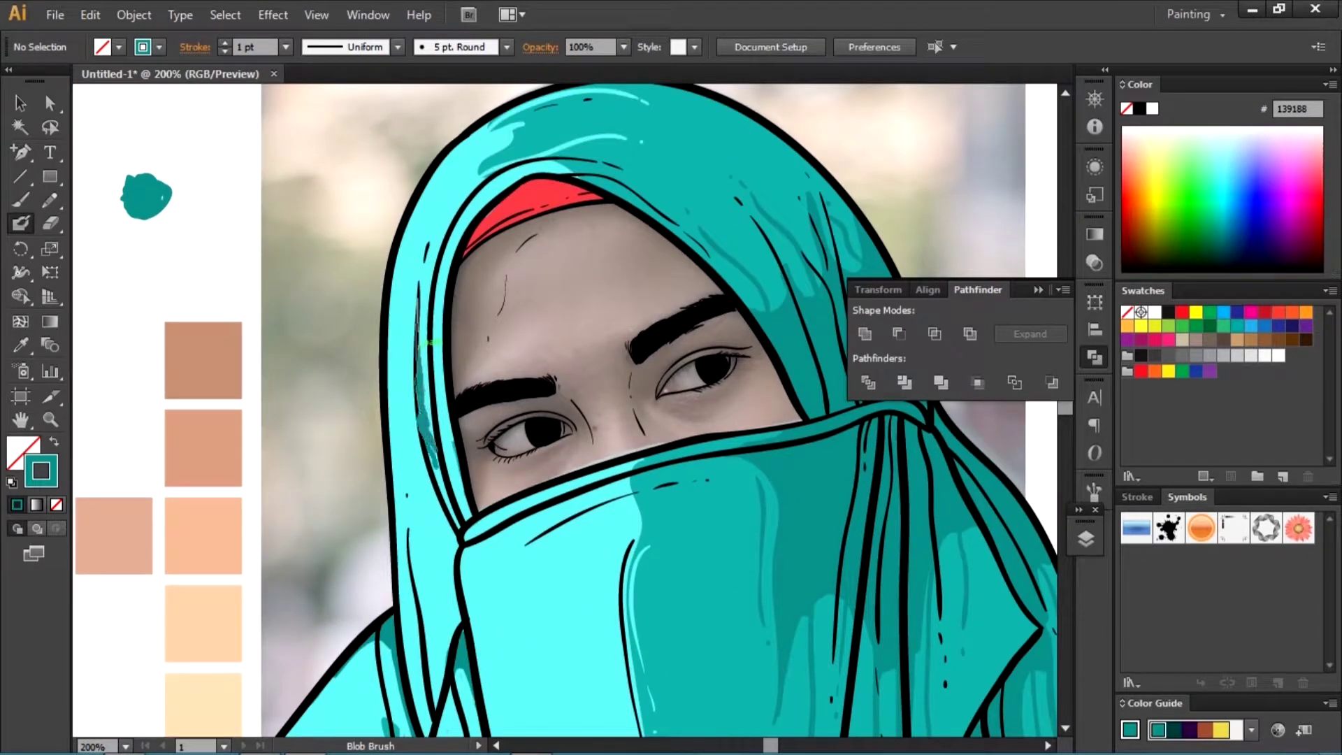
pyautogui.moveTo(358, 398)
pyautogui.mouseDown()
pyautogui.moveTo(323, 484)
pyautogui.moveTo(320, 447)
pyautogui.mouseUp()
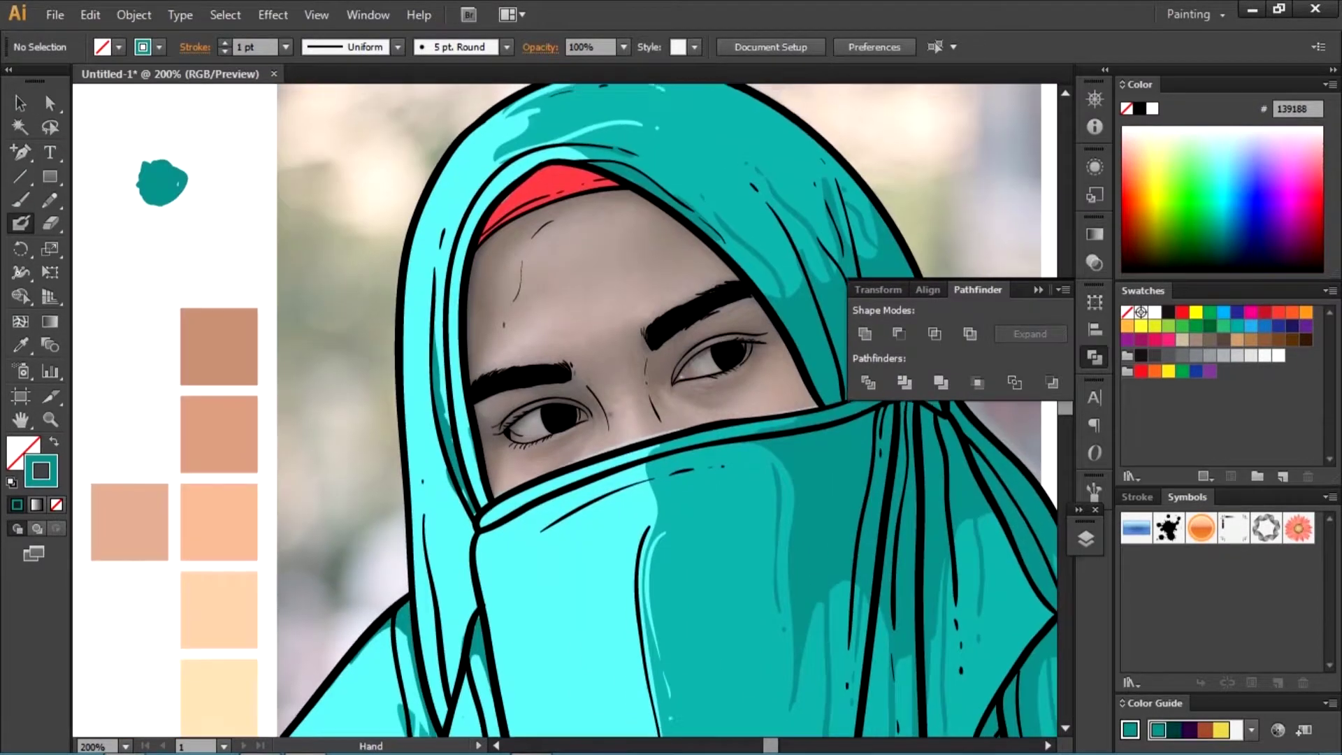
# - Sample the red headband colour and paint darker red shading over the forehead band
pyautogui.moveTo(489, 420); pyautogui.dragTo(561, 395)
pyautogui.press('i')
pyautogui.click(560, 231)
pyautogui.doubleClick(23, 453)
pyautogui.press('Return')
pyautogui.hotkey('ctrl', '=')
pyautogui.hotkey('ctrl', '=')
pyautogui.hotkey('ctrl', '=')
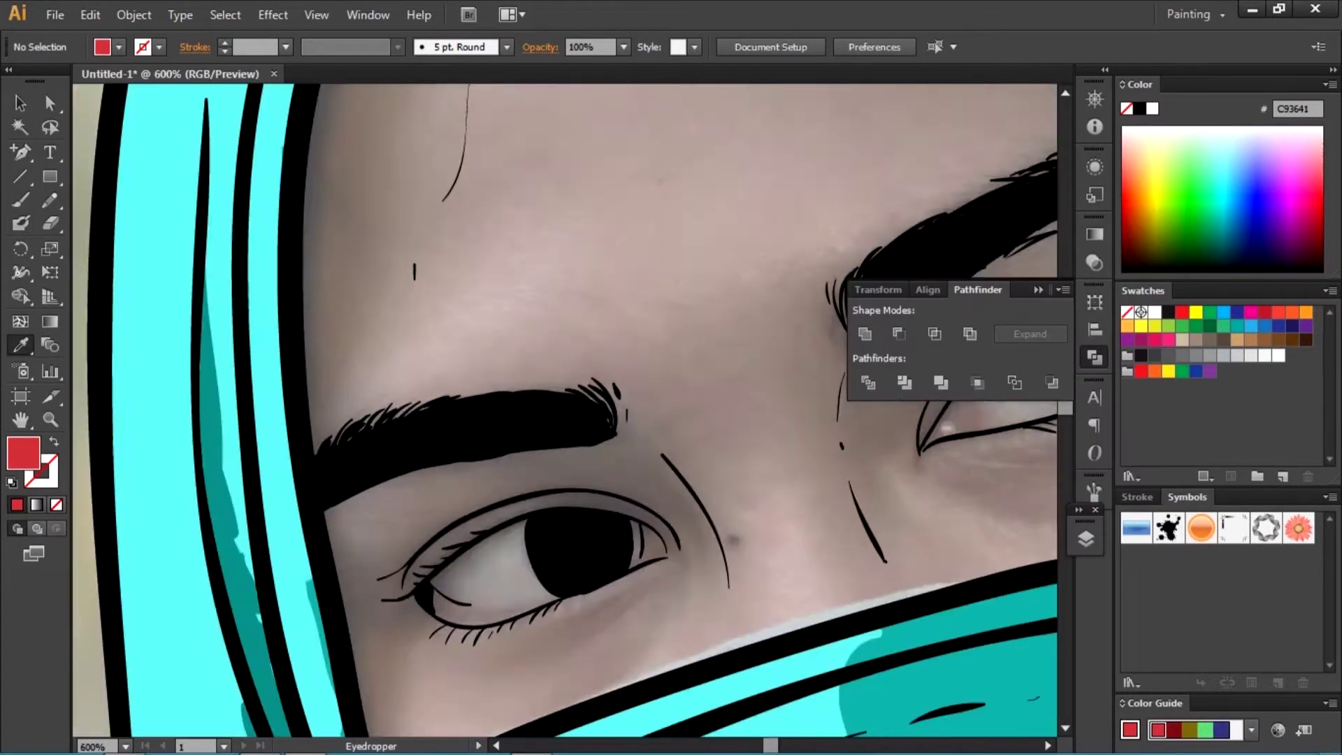
pyautogui.hotkey('shift', 'x')
pyautogui.hotkey('shift', 'b')
pyautogui.moveTo(329, 391); pyautogui.dragTo(490, 223)
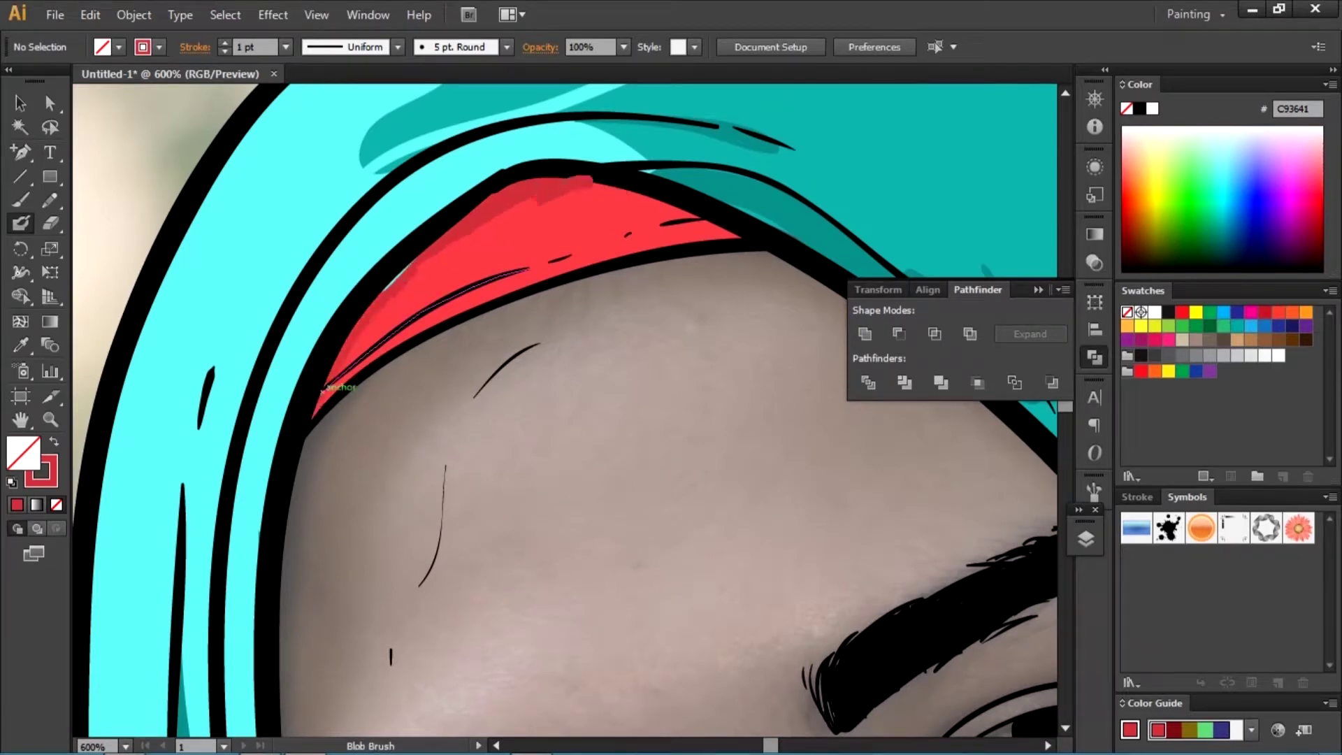
pyautogui.hotkey('shift', 'e')
pyautogui.hotkey('shift', 'b')
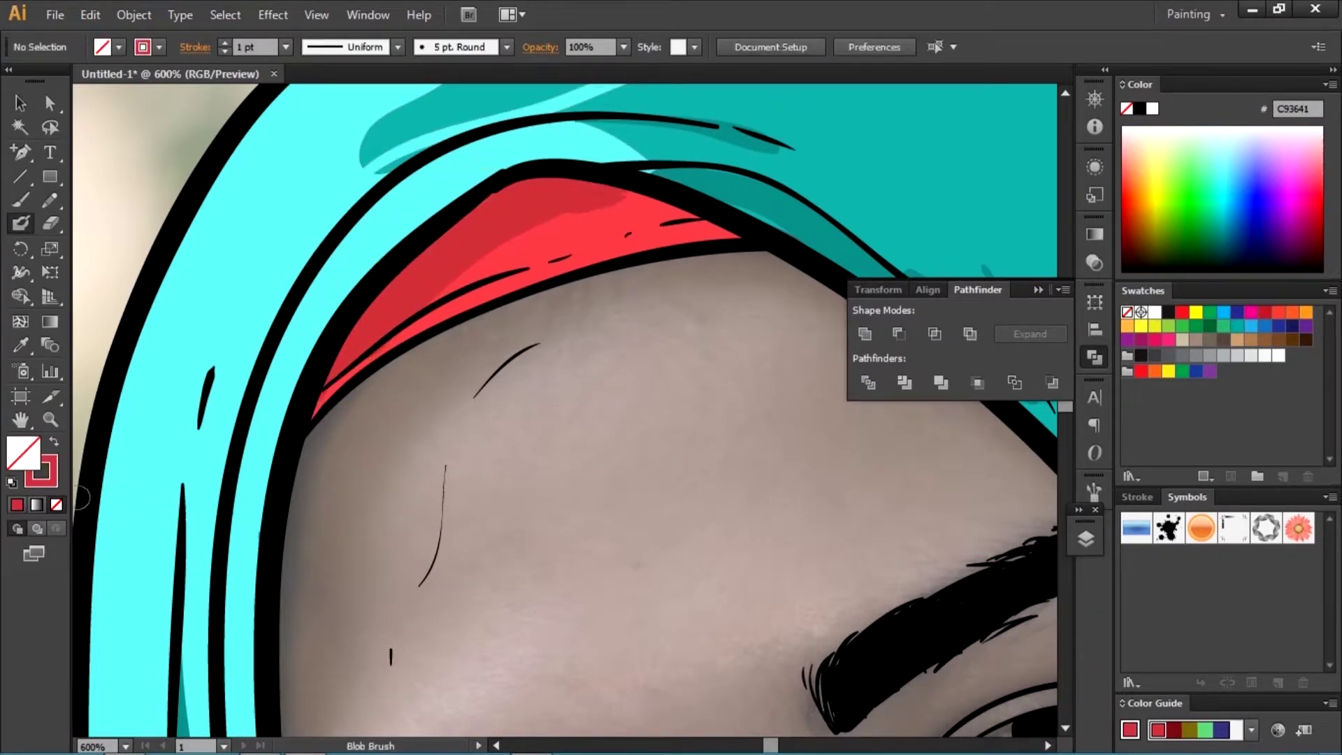
pyautogui.moveTo(392, 294); pyautogui.dragTo(521, 188)
# - Zoom out and rename the sublayers under warna to shdw 1 and hgh 1
pyautogui.hotkey('ctrl', '-')
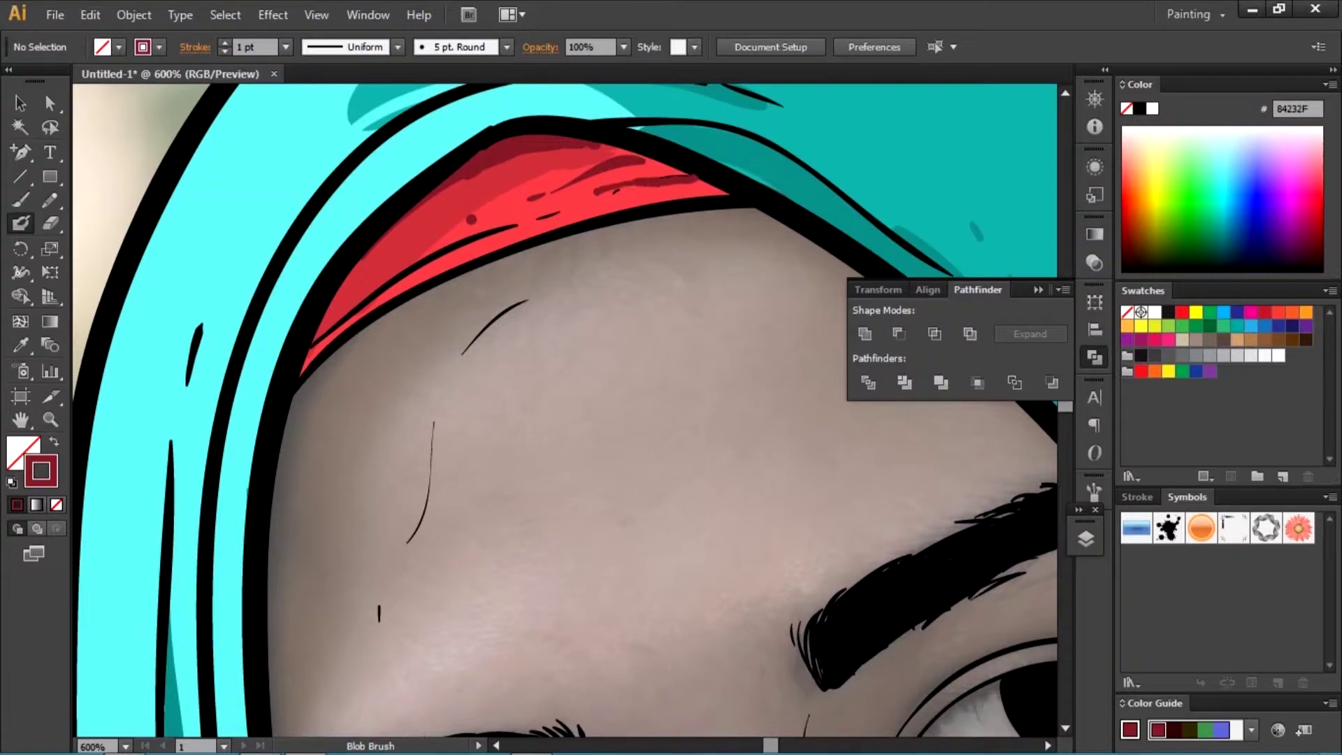
pyautogui.hotkey('ctrl', '-')
pyautogui.hotkey('ctrl', '-')
pyautogui.moveTo(560, 420); pyautogui.dragTo(629, 260)
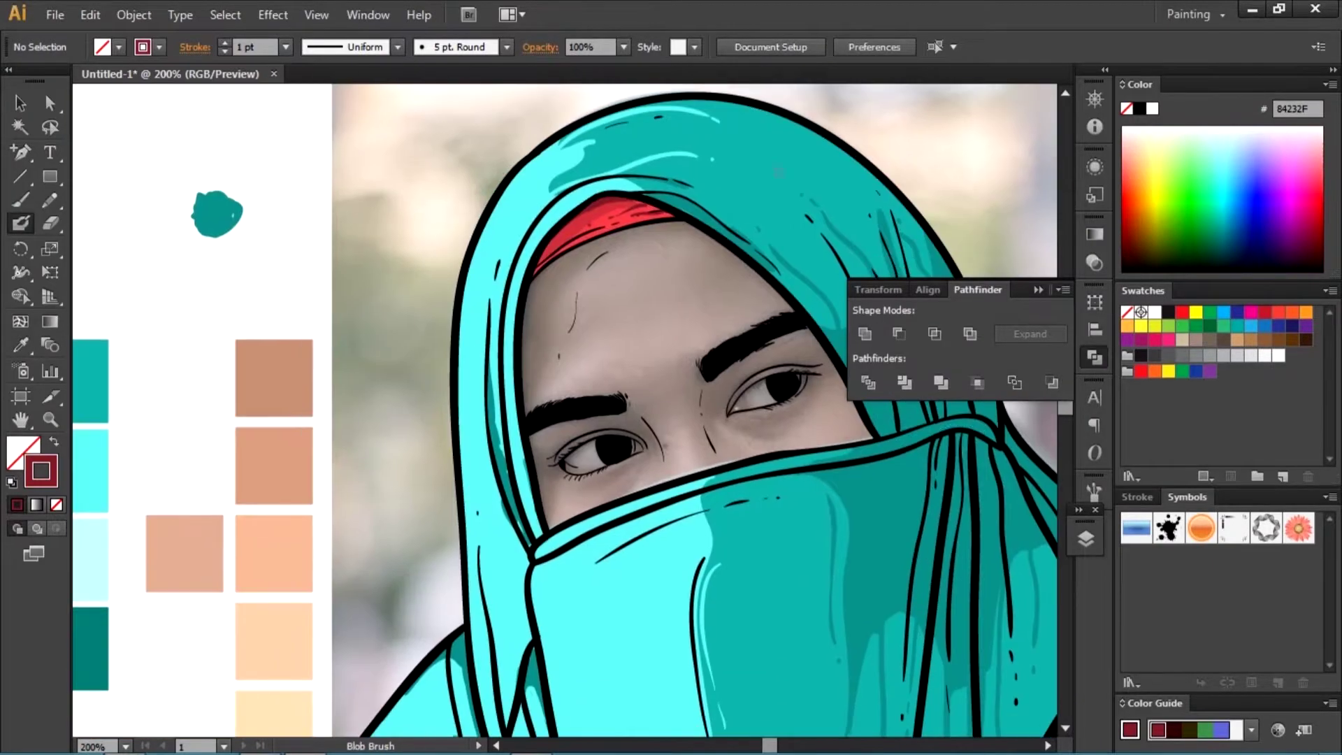
pyautogui.moveTo(564, 410); pyautogui.dragTo(521, 375)
pyautogui.press('F7')
pyautogui.write('hdw 1')
pyautogui.hotkey('shift', 'Tab')
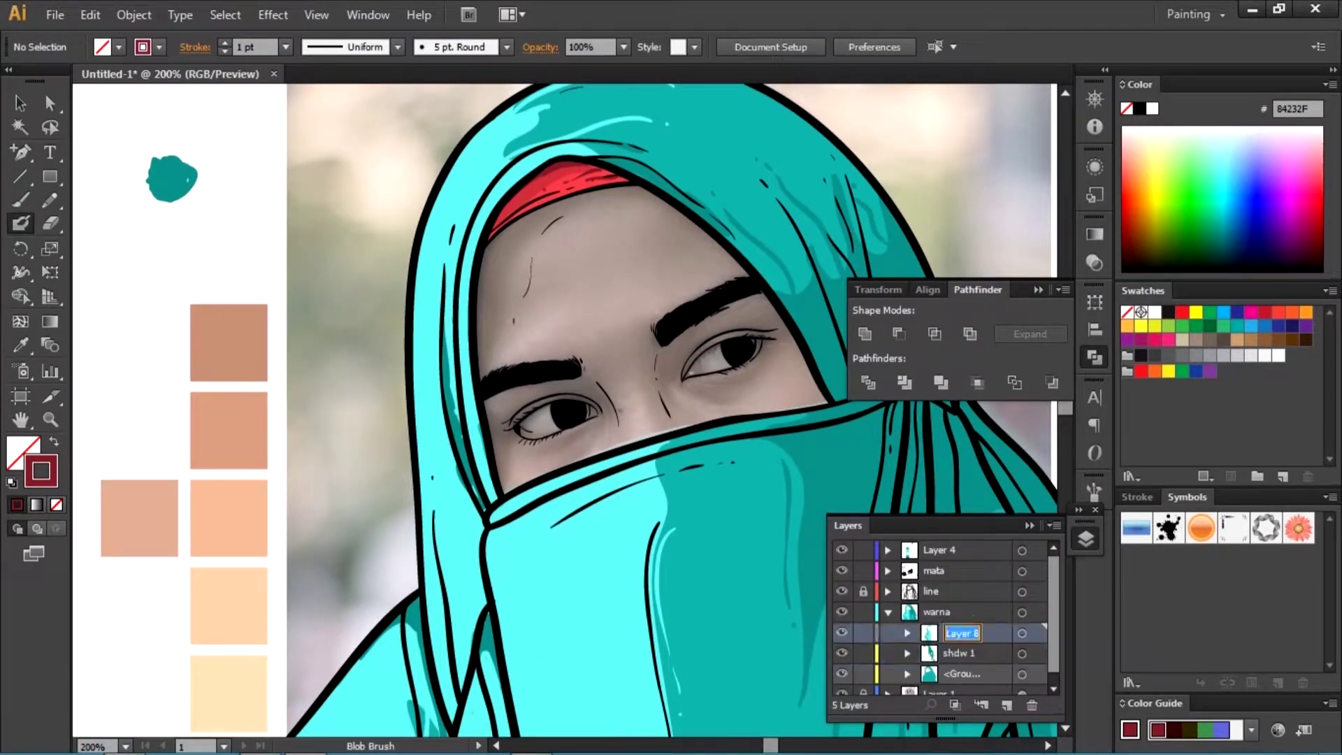
pyautogui.press('Return')
pyautogui.click(888, 612)
pyautogui.hotkey('ctrl', 'l')
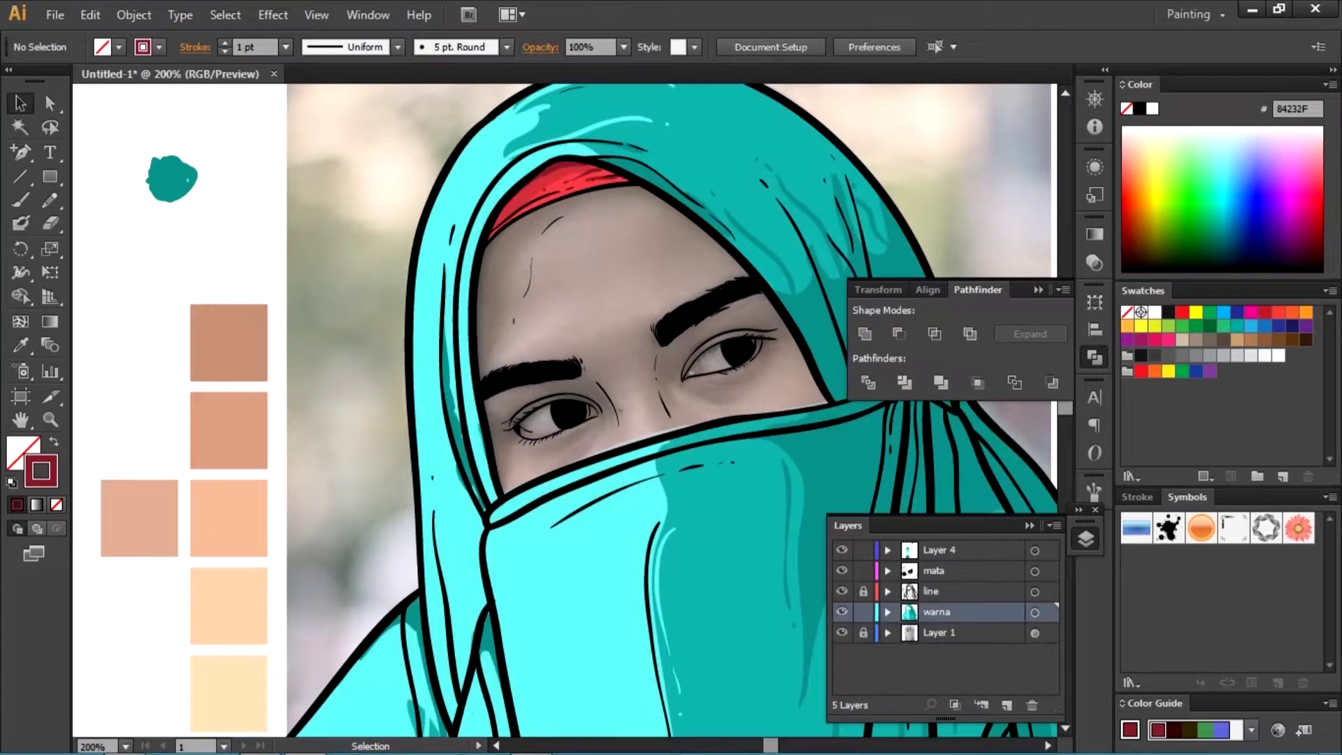
# - Zoom in on the face and sample the peach skin colour
pyautogui.press('F7')
pyautogui.scroll(1, 644, 189)
pyautogui.press('i')
pyautogui.click(77, 419)
# - Trace the face's hairline, veil edge and left side in peach with the Blob Brush
pyautogui.hotkey('shift', 'b')
pyautogui.hotkey('shift', 'x')
pyautogui.moveTo(552, 199); pyautogui.dragTo(706, 230)
pyautogui.moveTo(707, 231)
pyautogui.mouseDown()
pyautogui.moveTo(524, 175)
pyautogui.moveTo(638, 311)
pyautogui.mouseUp()
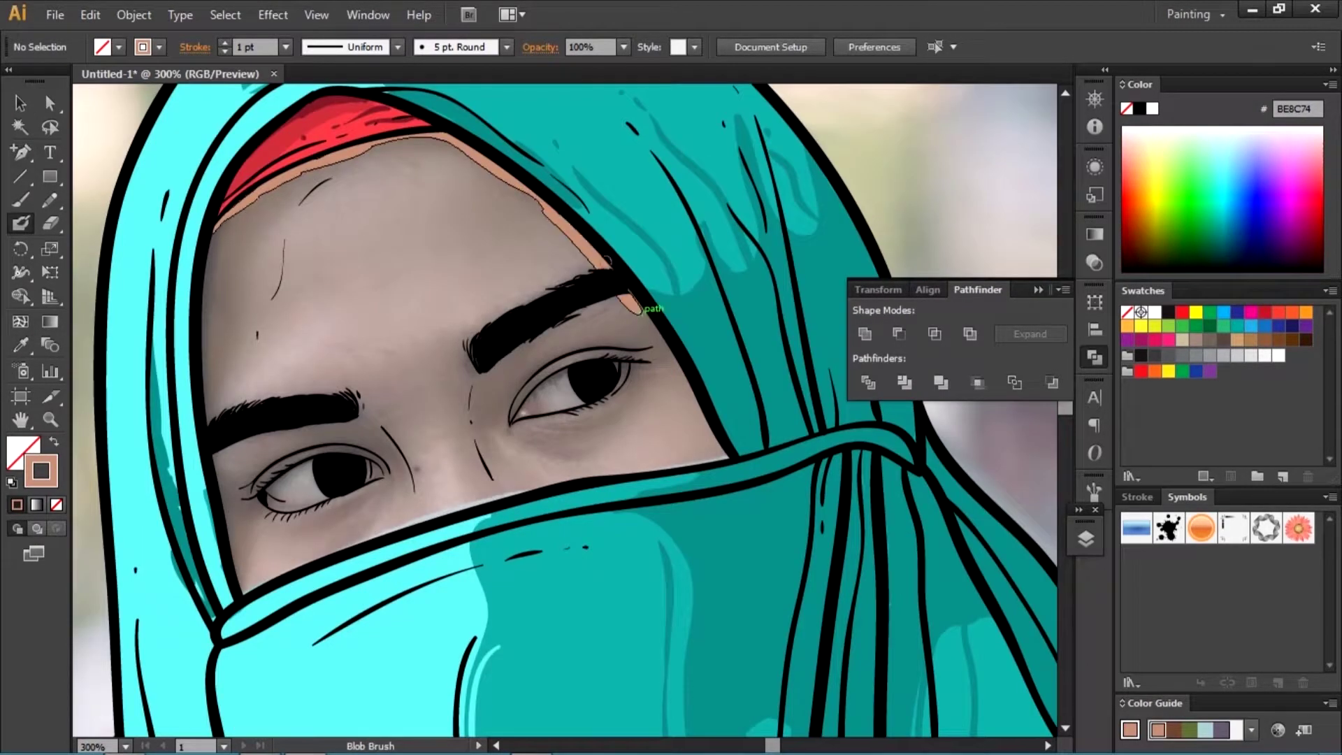
pyautogui.moveTo(237, 591); pyautogui.dragTo(454, 502)
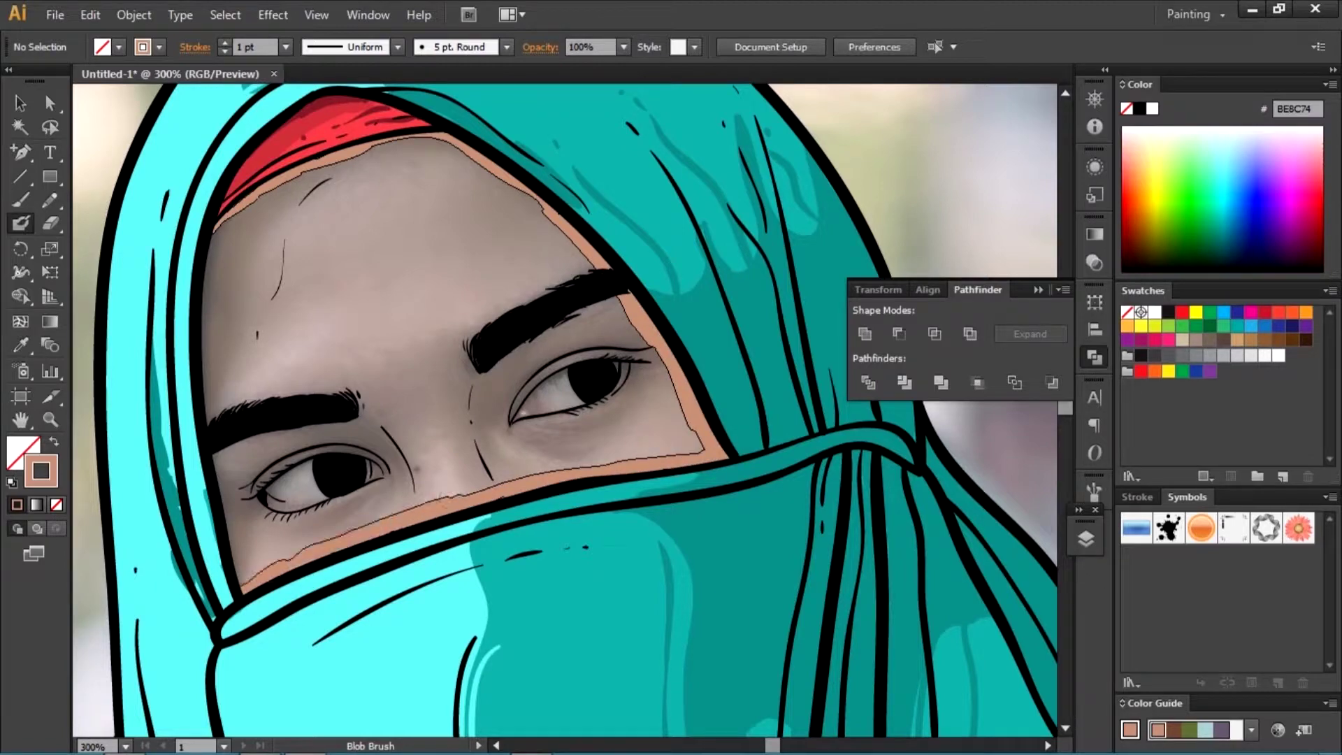
pyautogui.moveTo(210, 343); pyautogui.dragTo(244, 537)
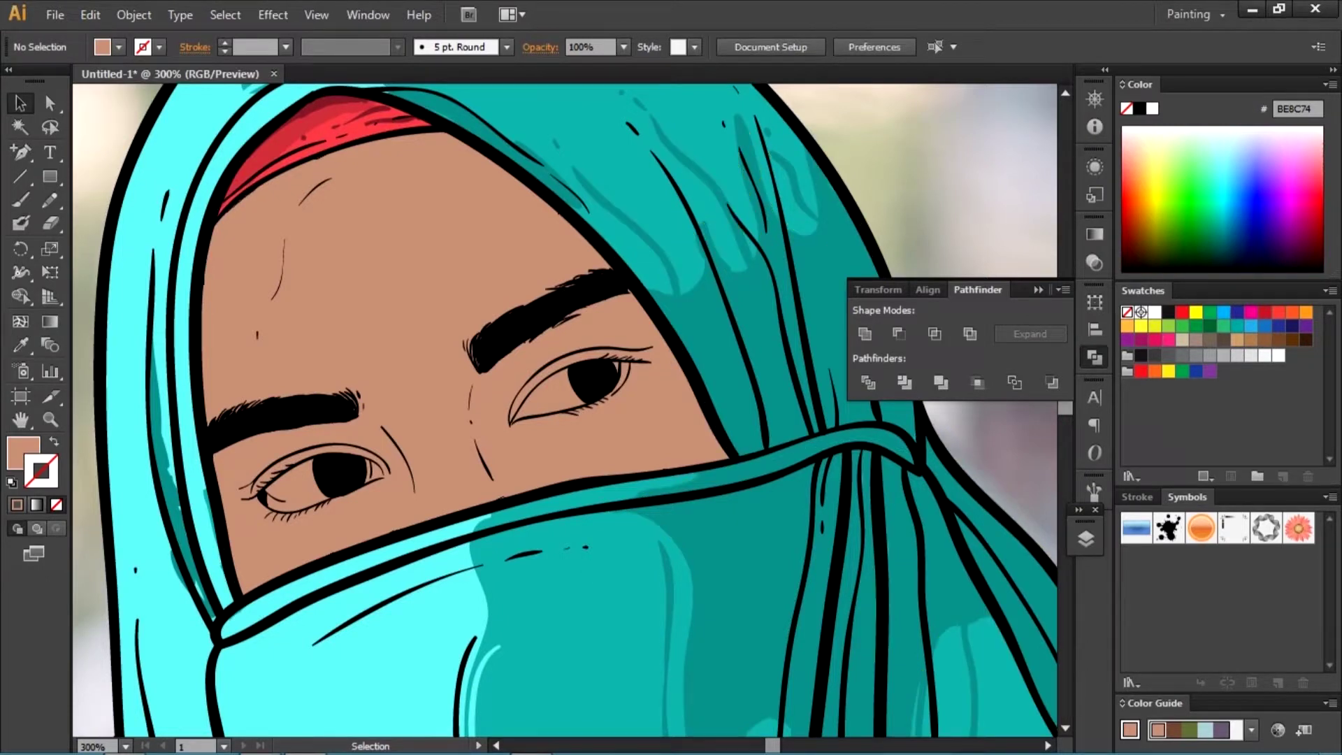
# - Check the face fill in the Layers list and zoom back to 200%
pyautogui.hotkey('ctrl', '-')
pyautogui.hotkey('ctrl', '-')
pyautogui.press('i')
pyautogui.hotkey('shift', 'b')
pyautogui.click(1086, 538)
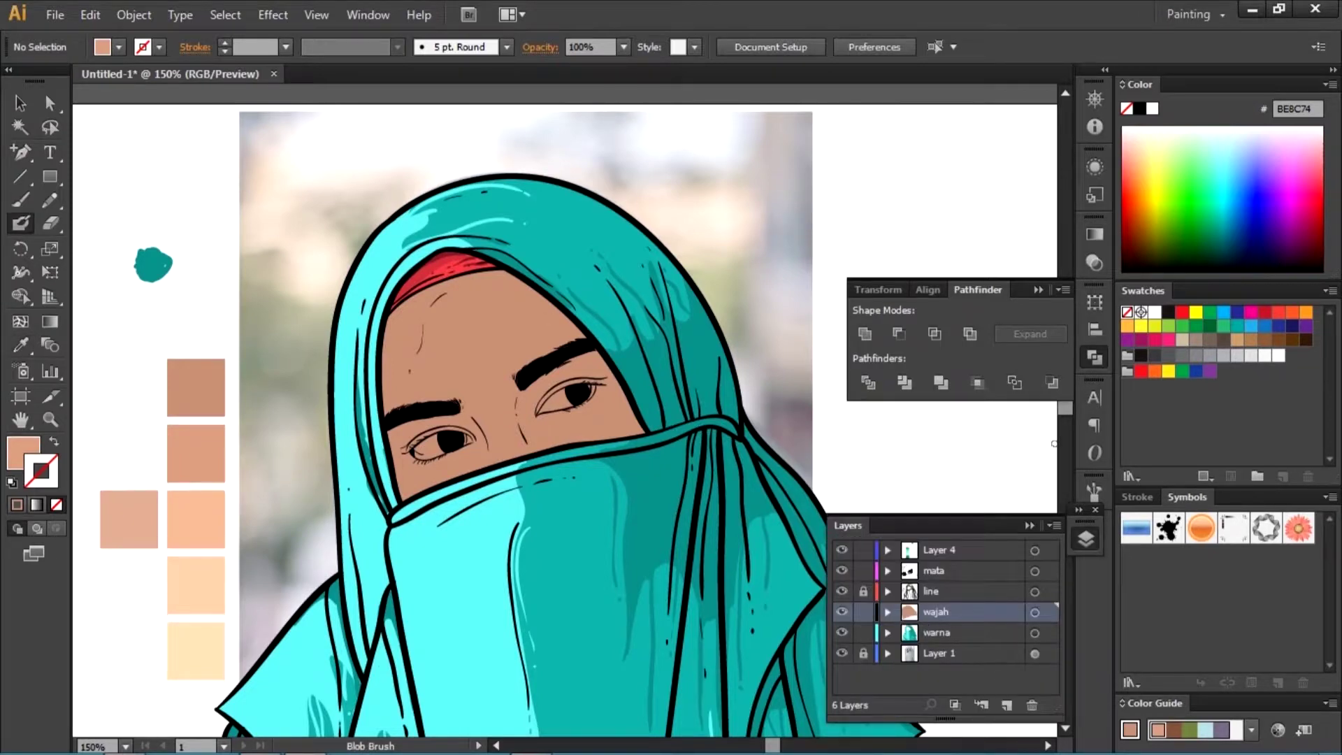
pyautogui.click(1086, 538)
pyautogui.hotkey('ctrl', '+')
# - At 400%, paint tan shading beside the brow, around the right eye and along the face edge
pyautogui.press('i')
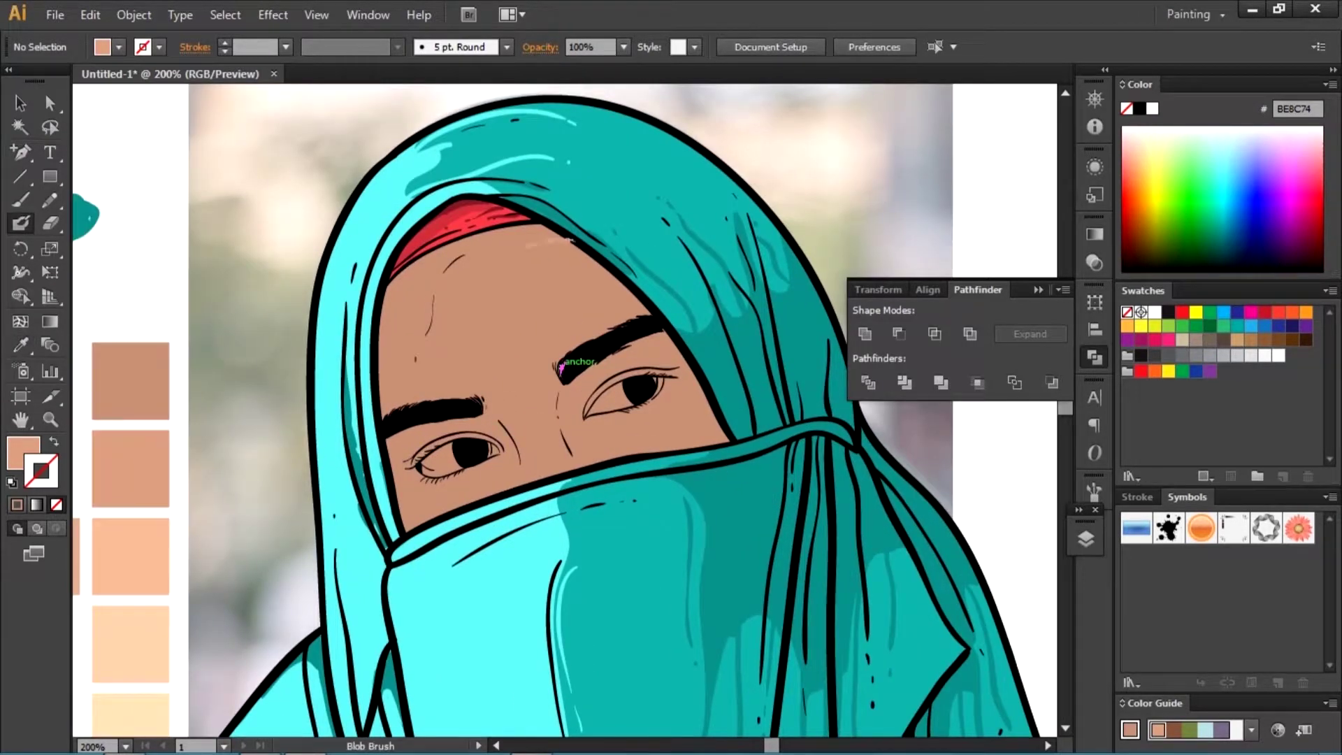
pyautogui.hotkey('shift', 'x')
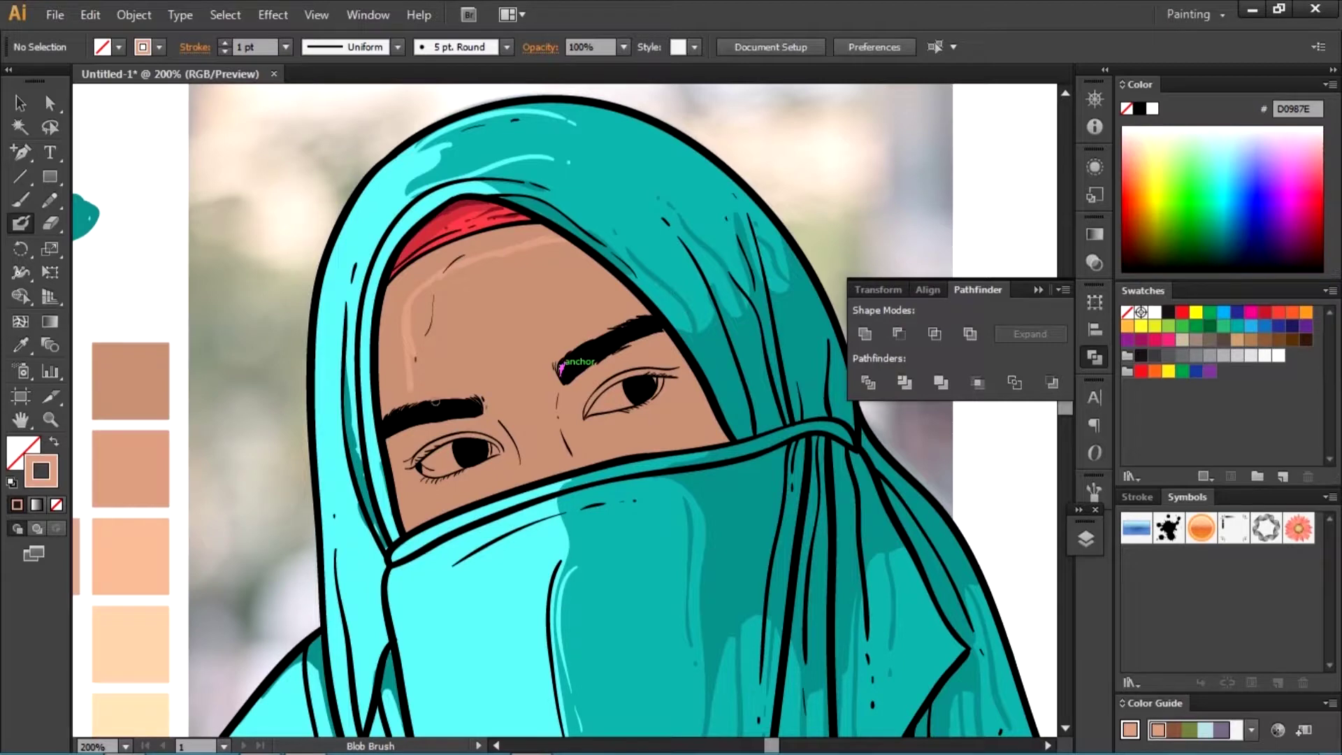
pyautogui.hotkey('ctrl', '+')
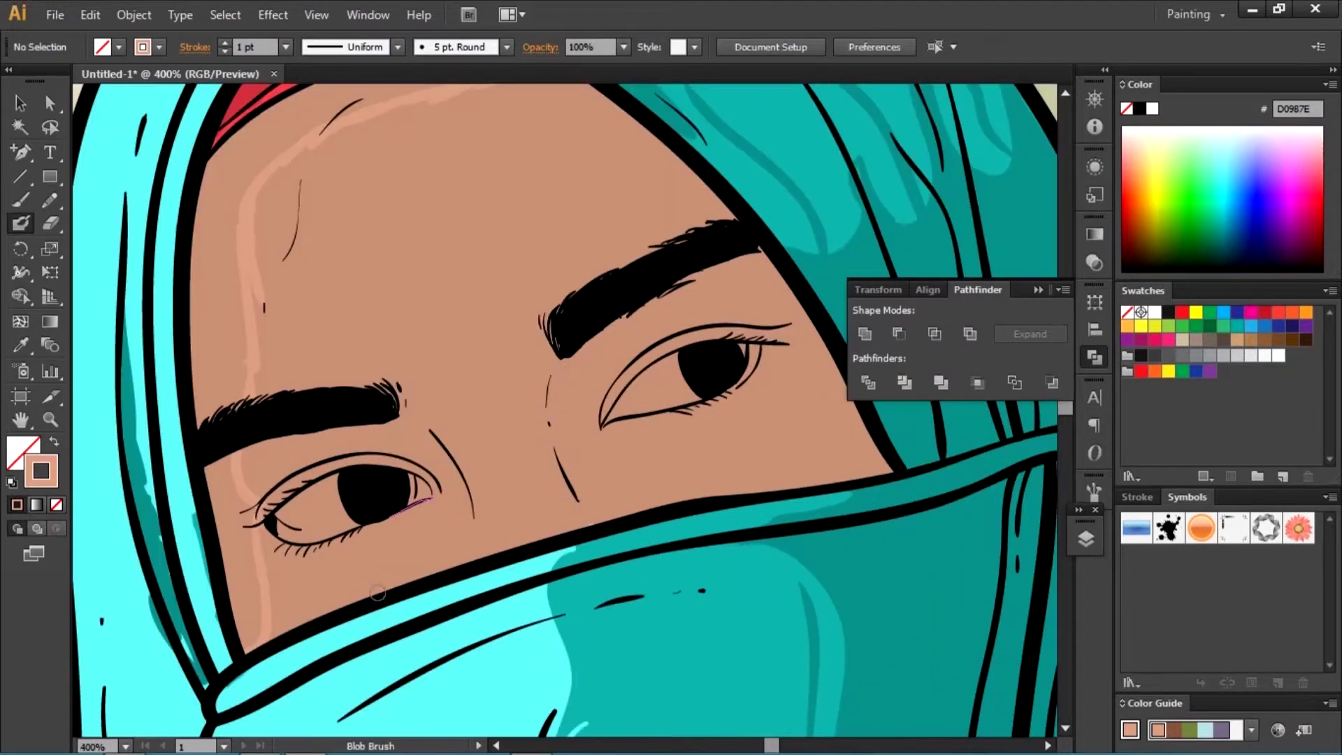
pyautogui.scroll(2, 475, 262)
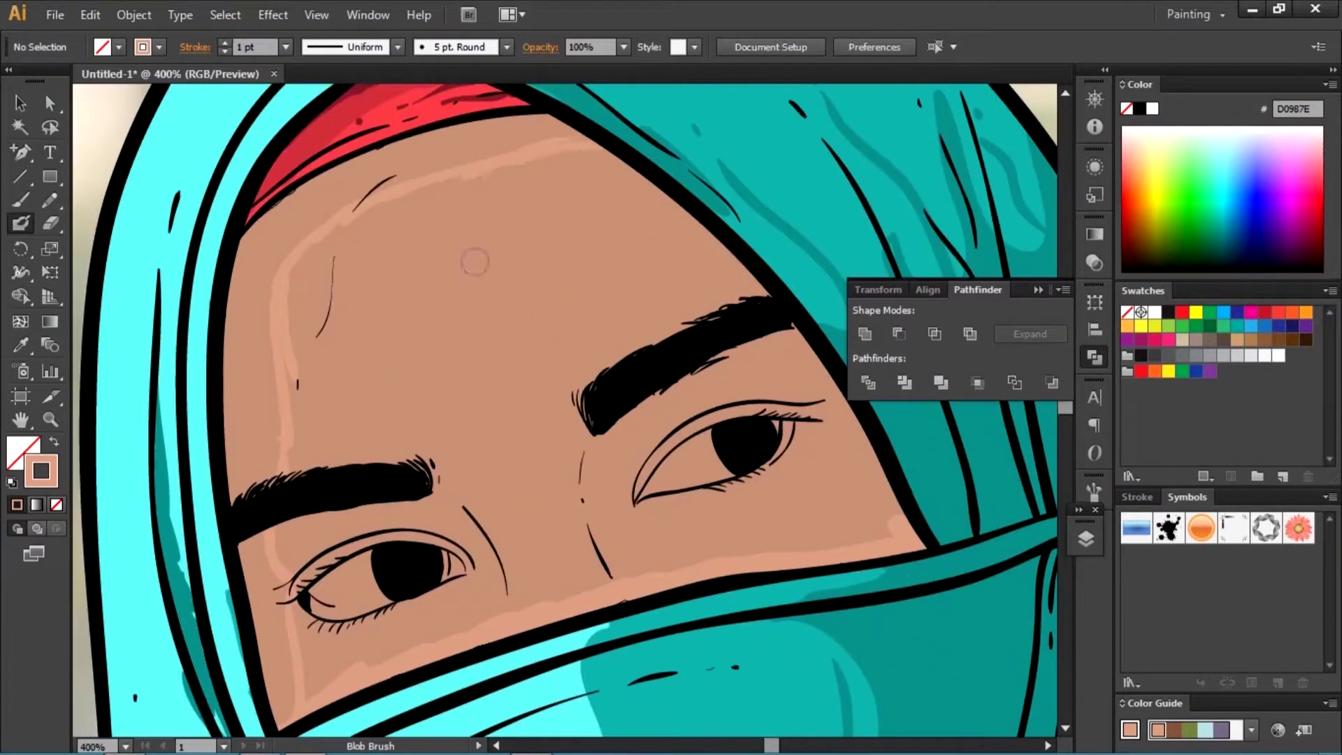
pyautogui.moveTo(645, 188)
pyautogui.mouseDown()
pyautogui.moveTo(766, 327)
pyautogui.moveTo(689, 321)
pyautogui.mouseUp()
pyautogui.moveTo(769, 300); pyautogui.dragTo(724, 307)
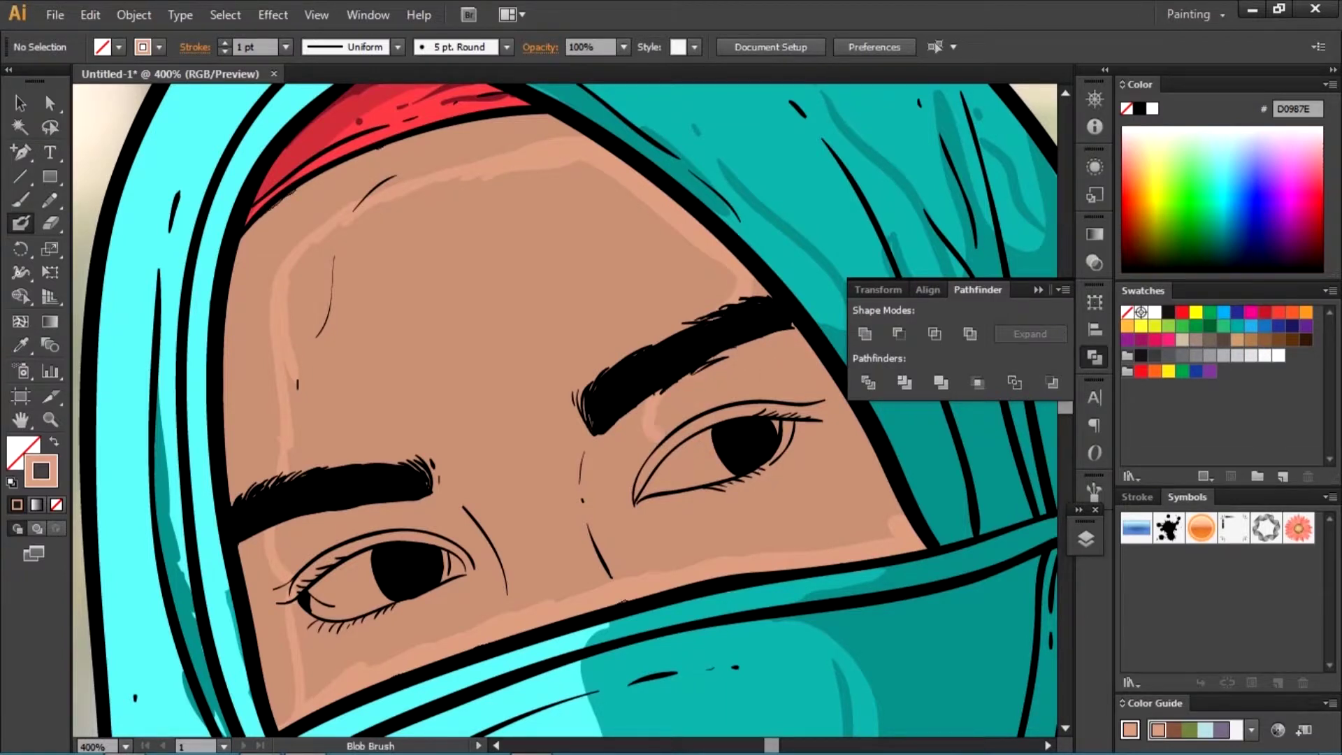
pyautogui.moveTo(647, 402); pyautogui.dragTo(895, 521)
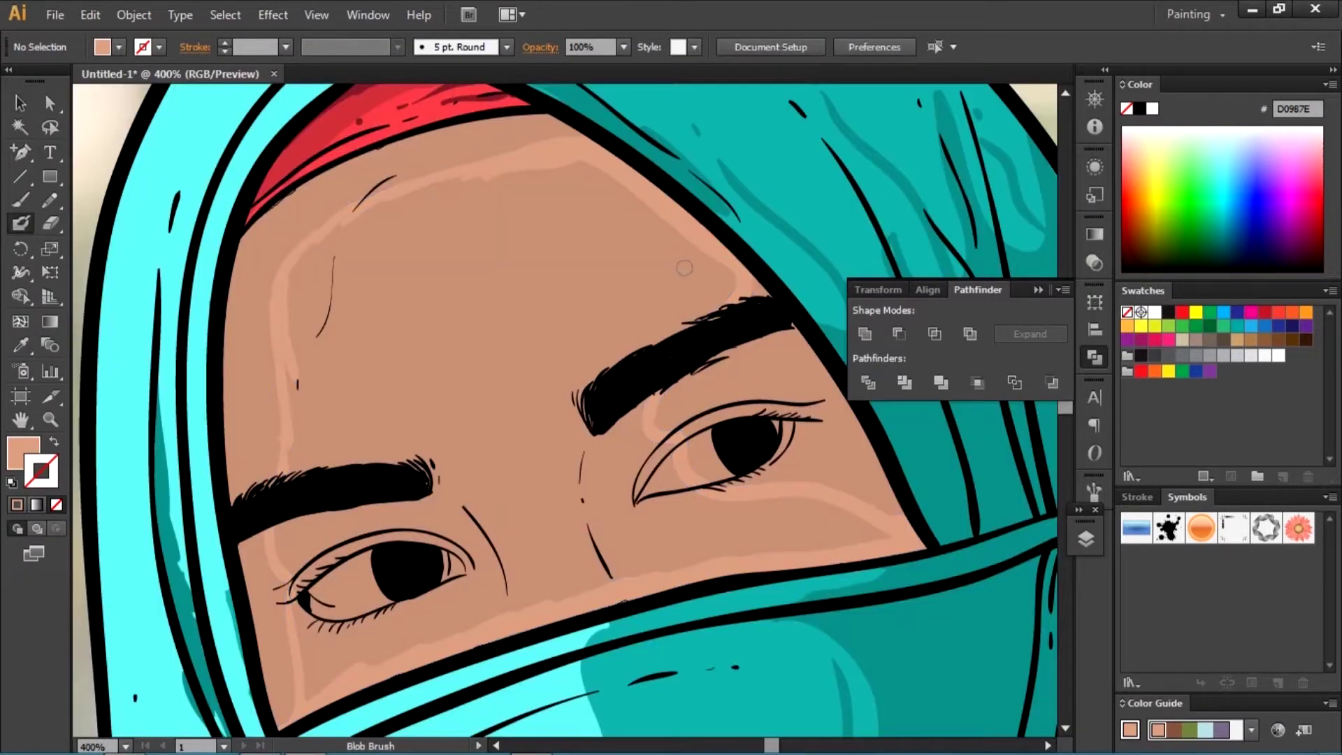
pyautogui.hotkey('shift', 'x')
pyautogui.moveTo(630, 189); pyautogui.dragTo(878, 521)
pyautogui.moveTo(664, 391)
pyautogui.mouseDown()
pyautogui.moveTo(630, 301)
pyautogui.moveTo(391, 301)
pyautogui.moveTo(391, 559)
pyautogui.moveTo(629, 370)
pyautogui.mouseUp()
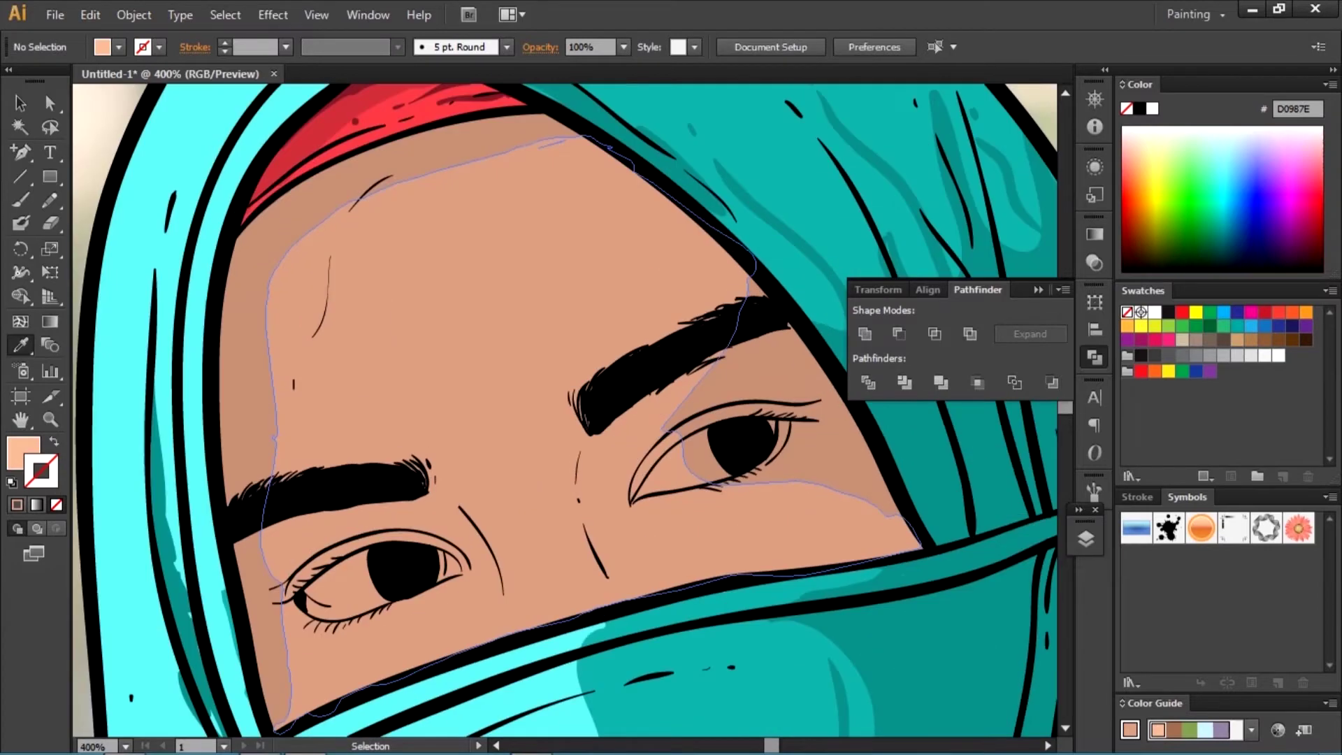
# - Paint light peach highlights along the forehead and from the cheek toward the nose
pyautogui.hotkey('shift', 'b')
pyautogui.hotkey('shift', 'x')
pyautogui.moveTo(308, 287); pyautogui.dragTo(293, 483)
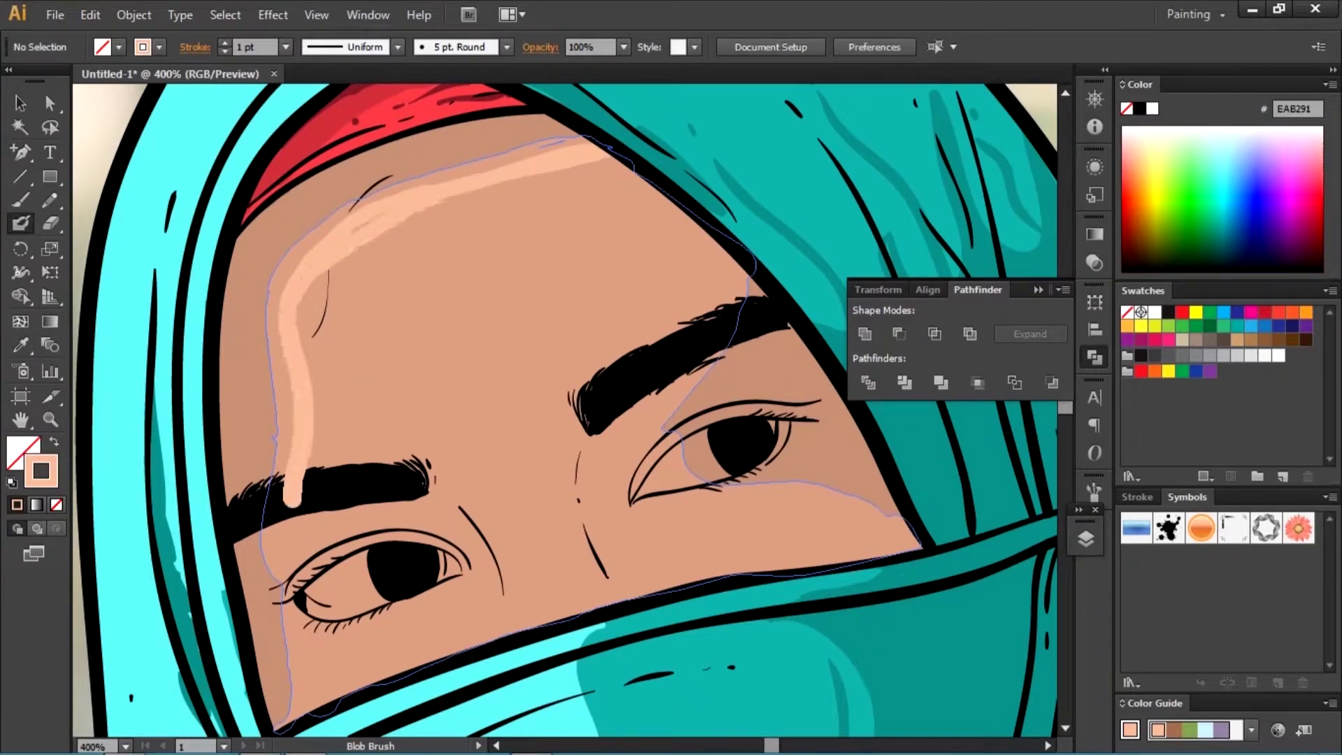
pyautogui.moveTo(358, 692)
pyautogui.mouseDown()
pyautogui.moveTo(631, 582)
pyautogui.moveTo(645, 432)
pyautogui.mouseUp()
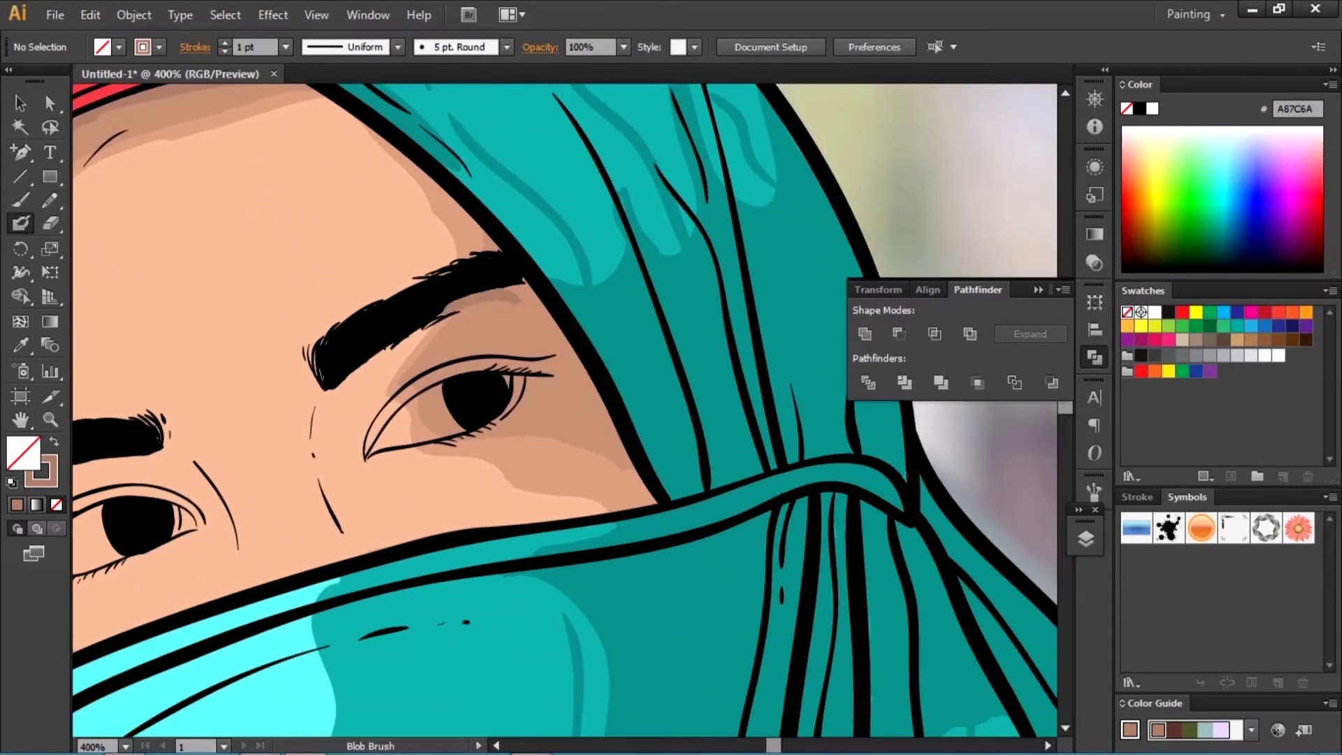
pyautogui.moveTo(489, 385)
pyautogui.mouseDown()
pyautogui.moveTo(658, 375)
pyautogui.moveTo(734, 436)
pyautogui.mouseUp()
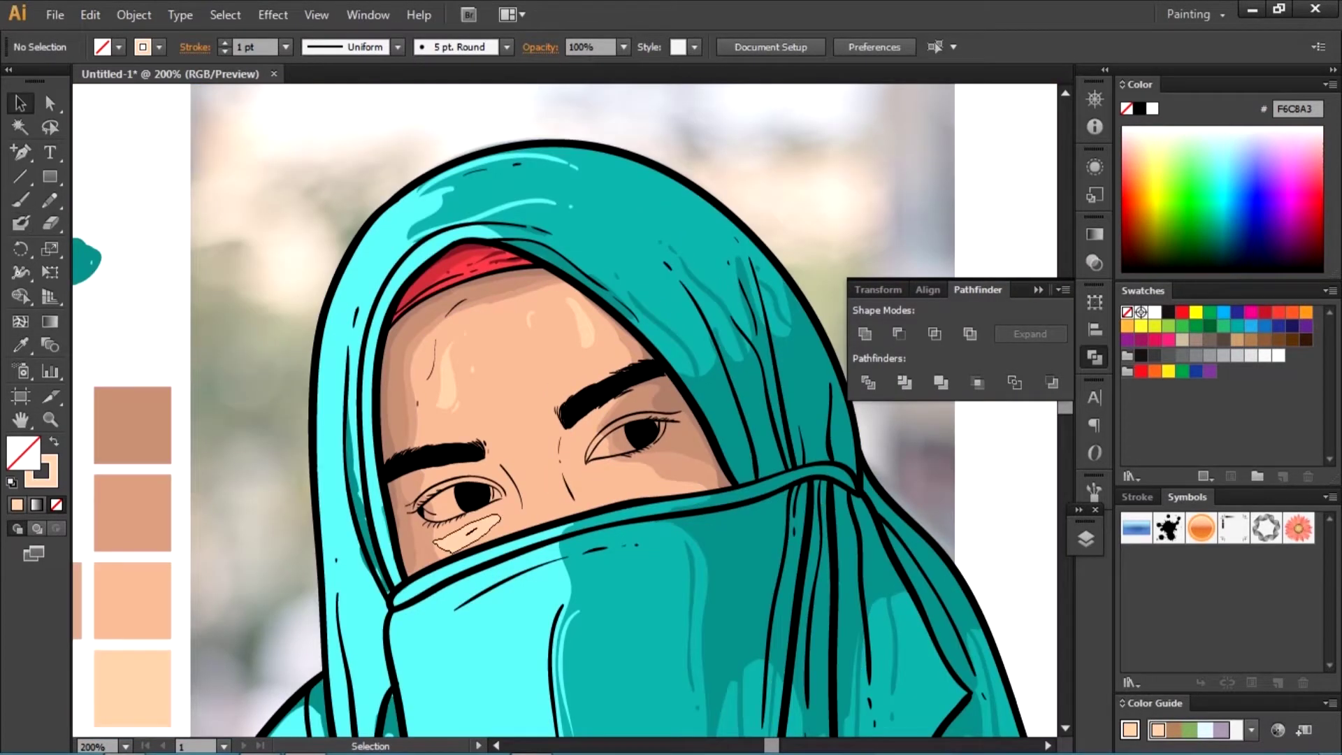
# - Erase shading under the left eye and delete the tiny stray path on the face
pyautogui.moveTo(498, 519); pyautogui.dragTo(439, 542)
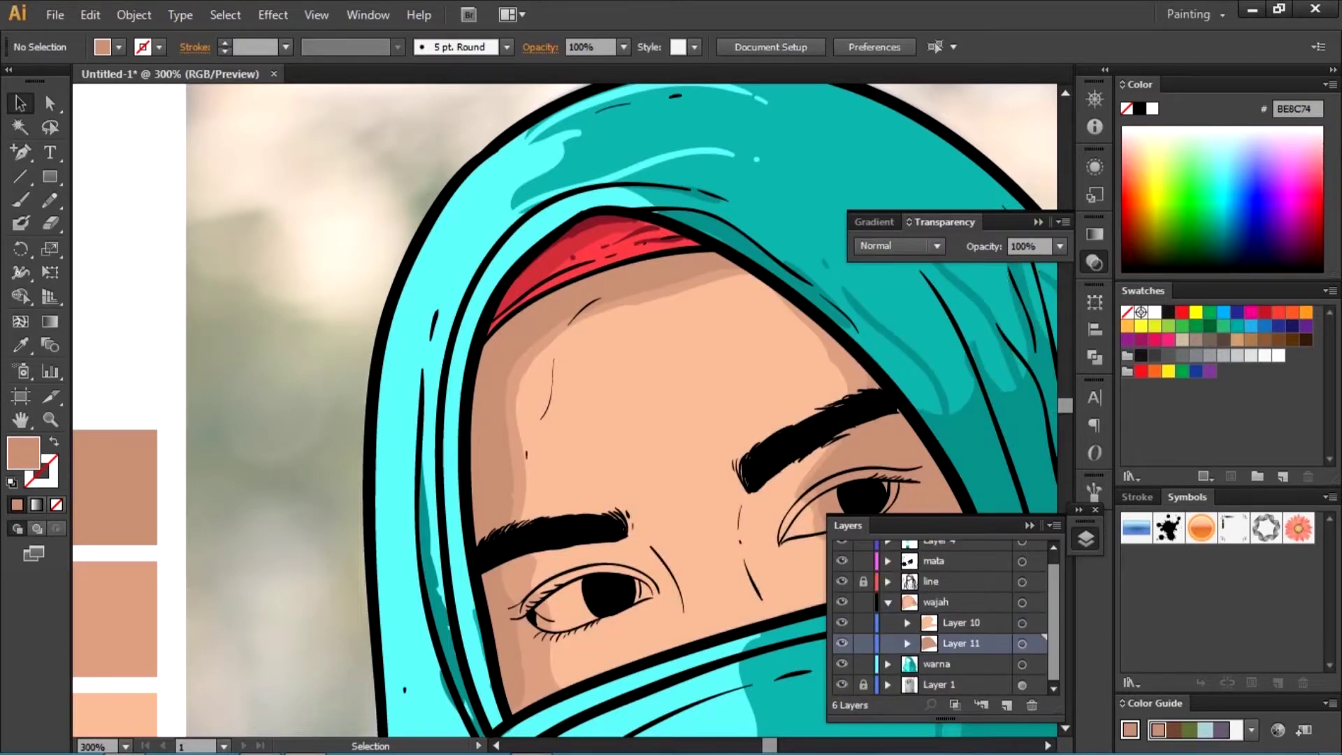
pyautogui.hotkey('ctrl', 'b')
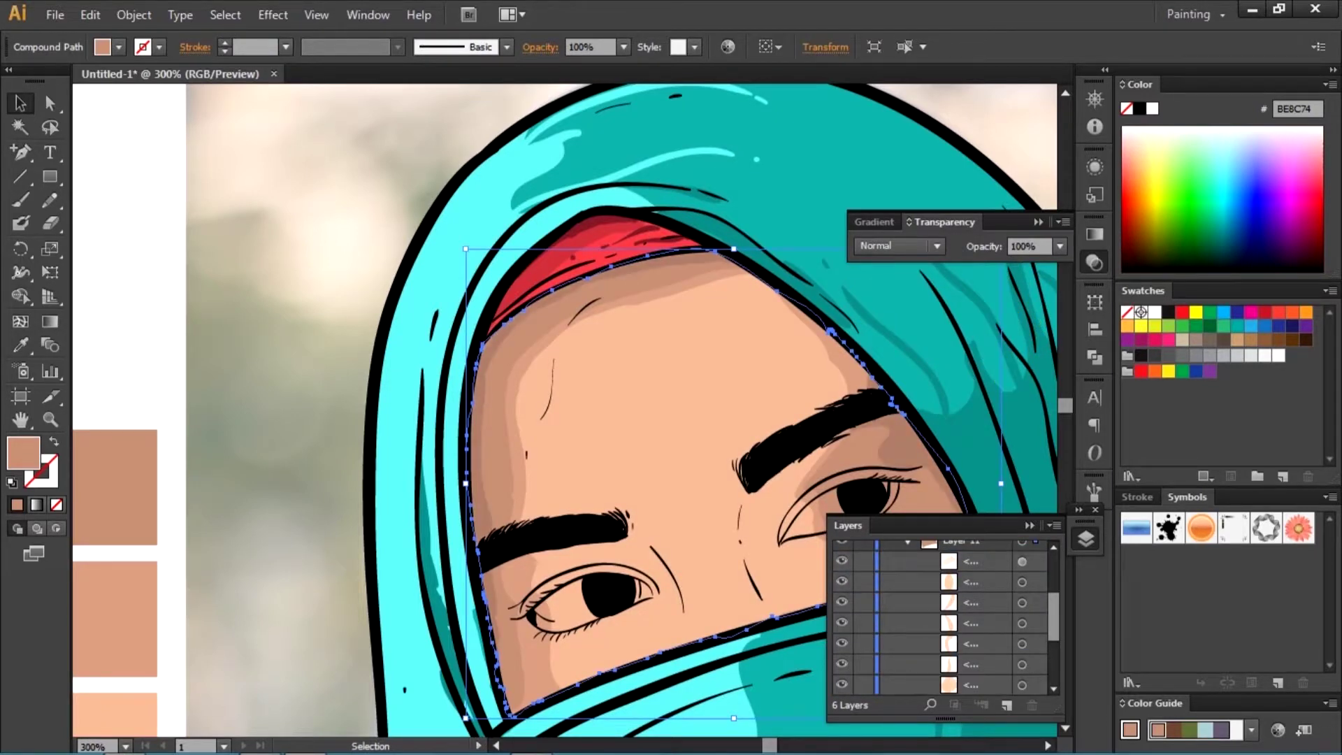
pyautogui.click(584, 459)
pyautogui.press('Delete')
# - Toggle Layer 10 and the lighter skin layer on and off under wajah to compare tones
pyautogui.click(842, 623)
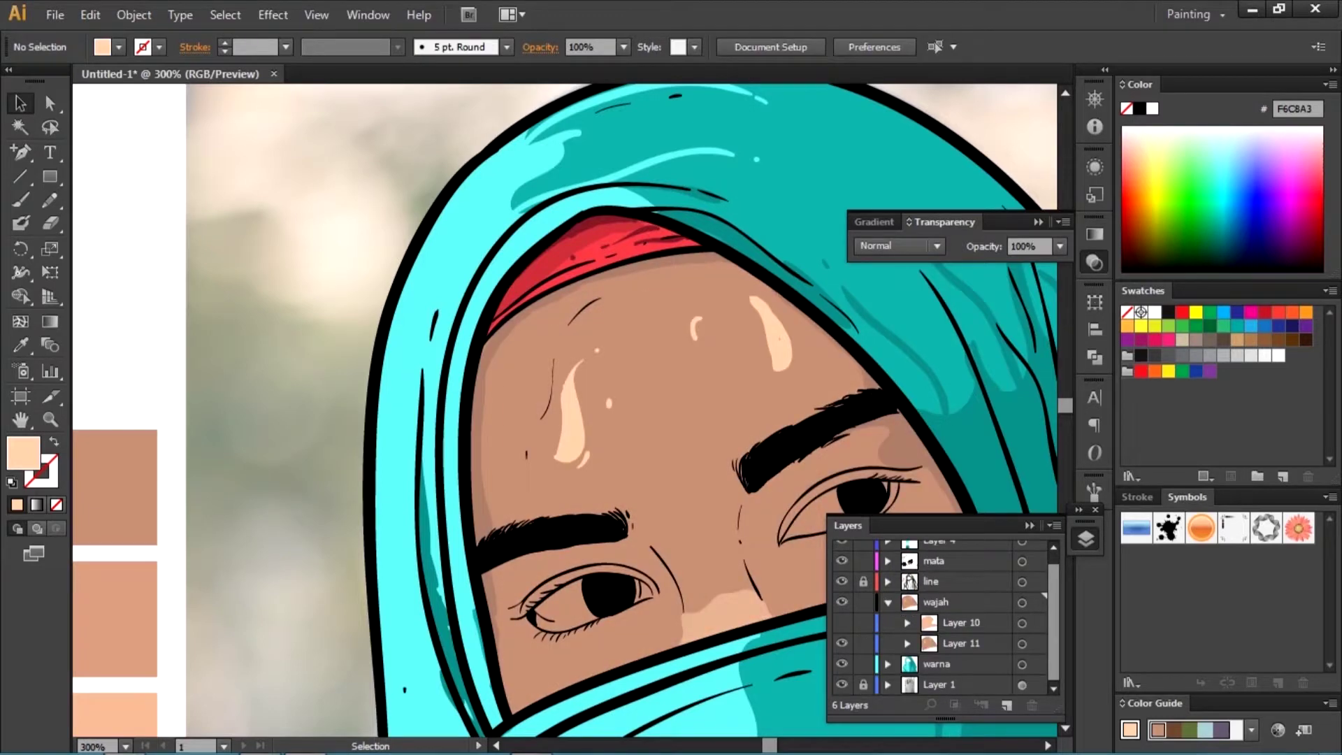
pyautogui.click(842, 622)
pyautogui.click(908, 623)
pyautogui.click(841, 601)
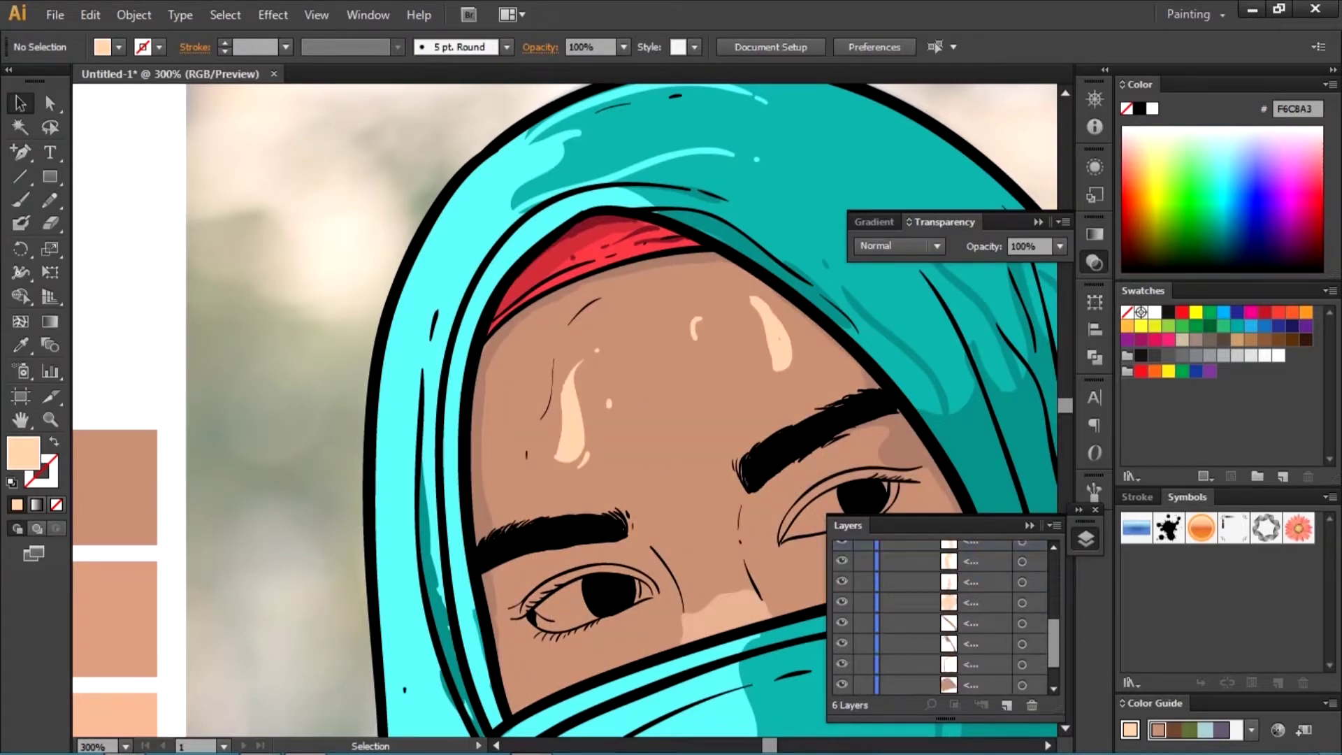
pyautogui.click(888, 613)
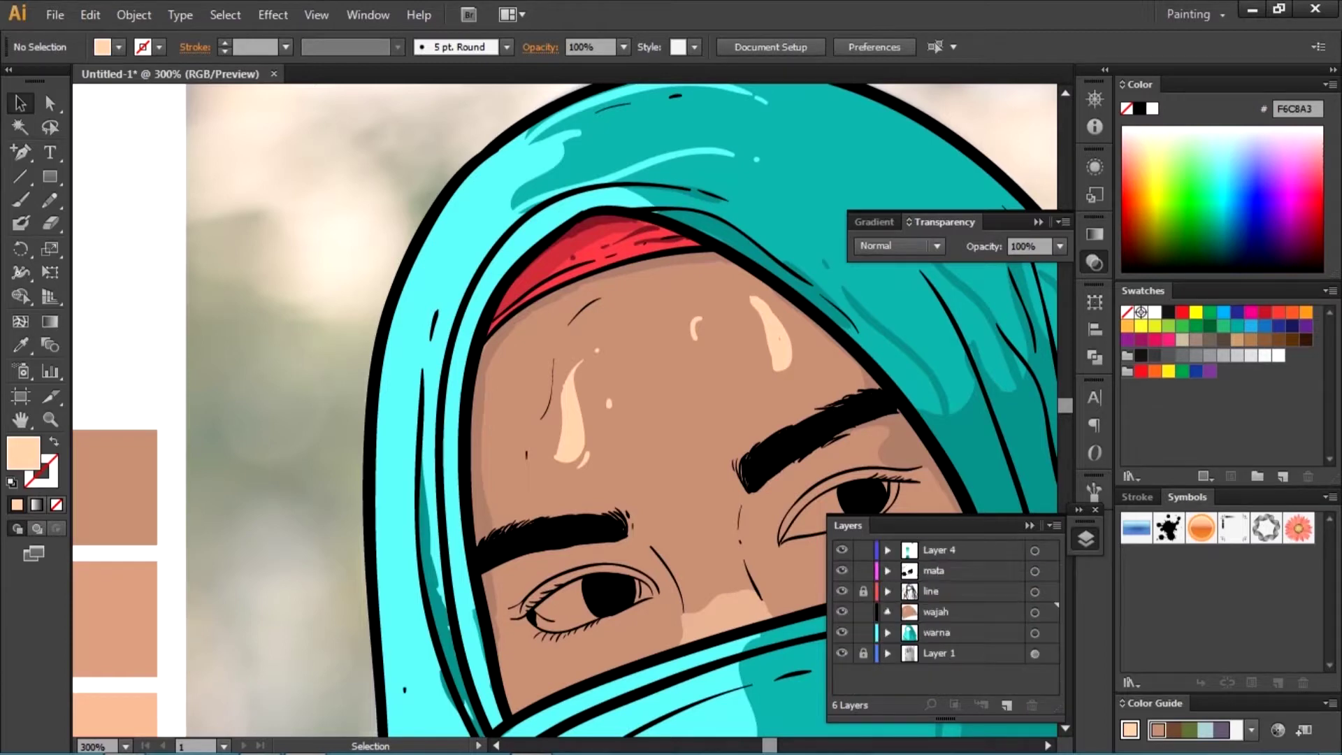
pyautogui.click(842, 622)
pyautogui.click(842, 643)
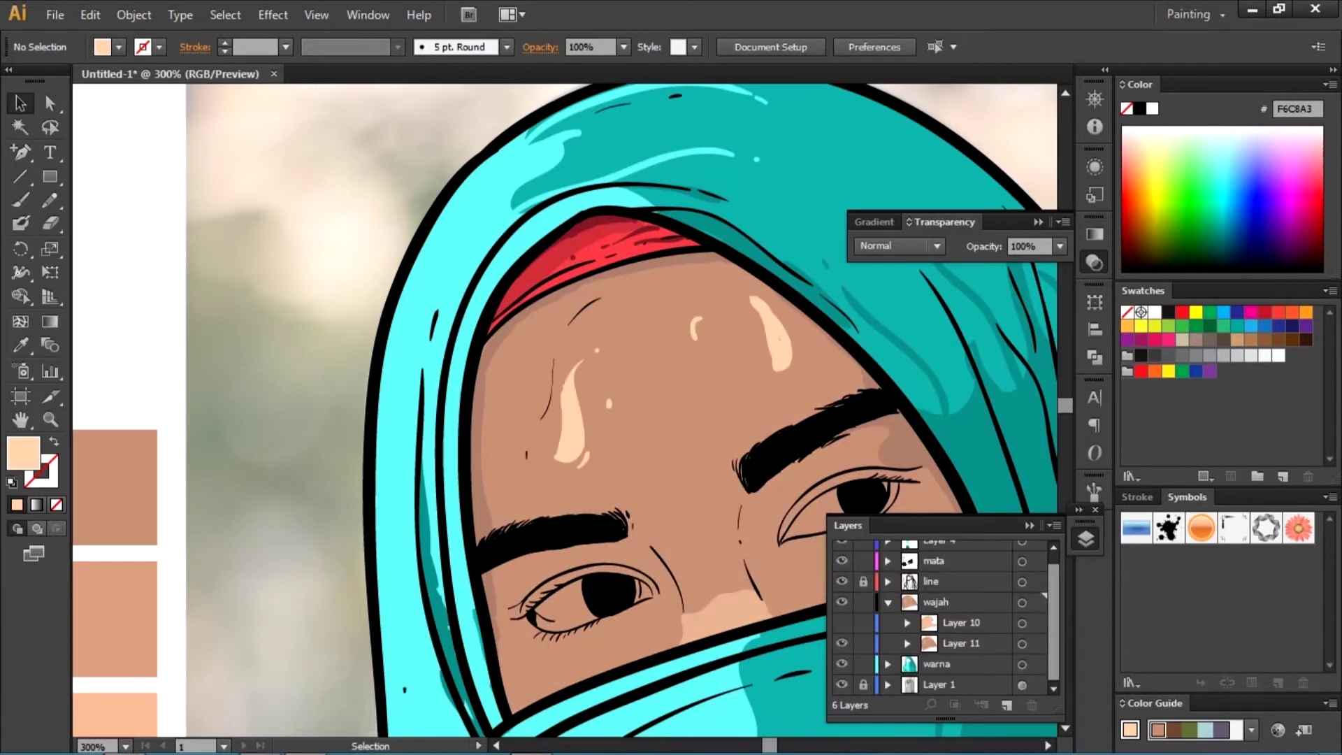
pyautogui.scroll(-3, 944, 615)
pyautogui.scroll(3, 944, 615)
pyautogui.scroll(-3, 944, 616)
pyautogui.click(842, 643)
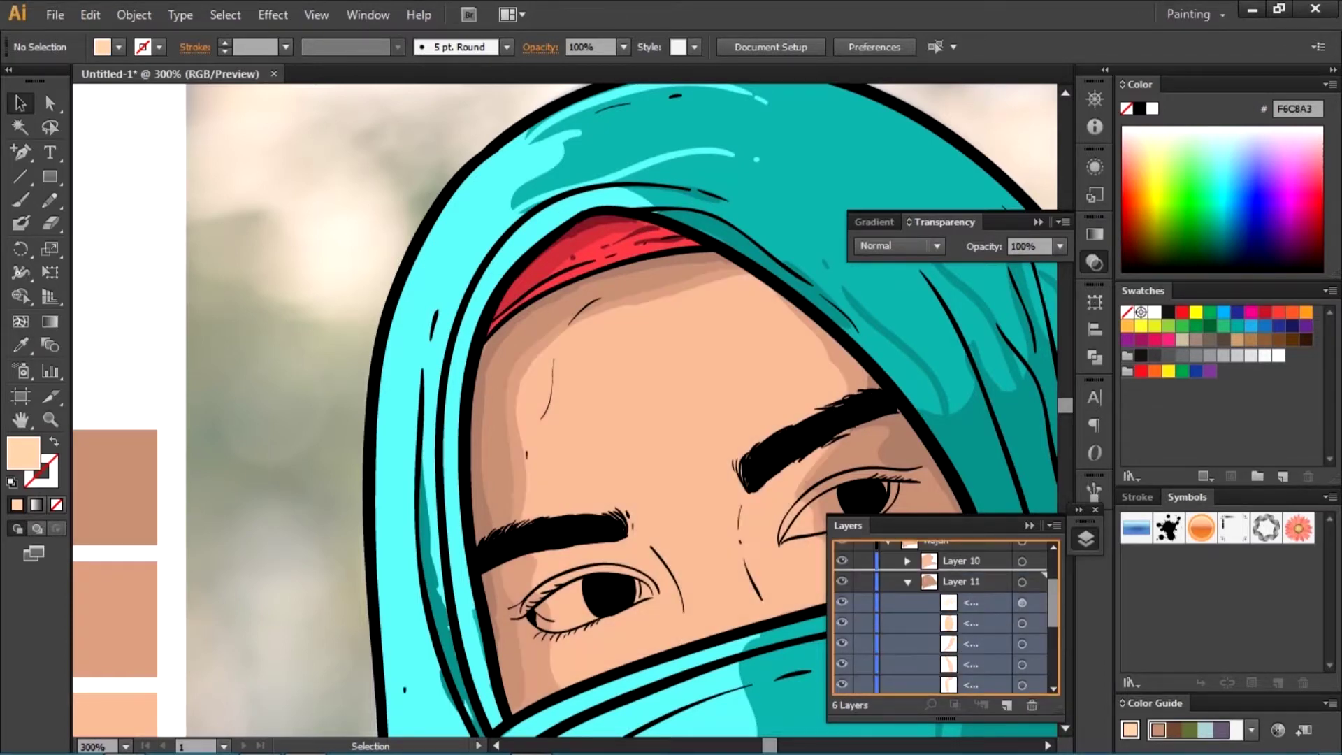
# - Name the Layer 11 sublayer shd and zoom out to view the portrait
pyautogui.scroll(5, 944, 616)
pyautogui.click(993, 653)
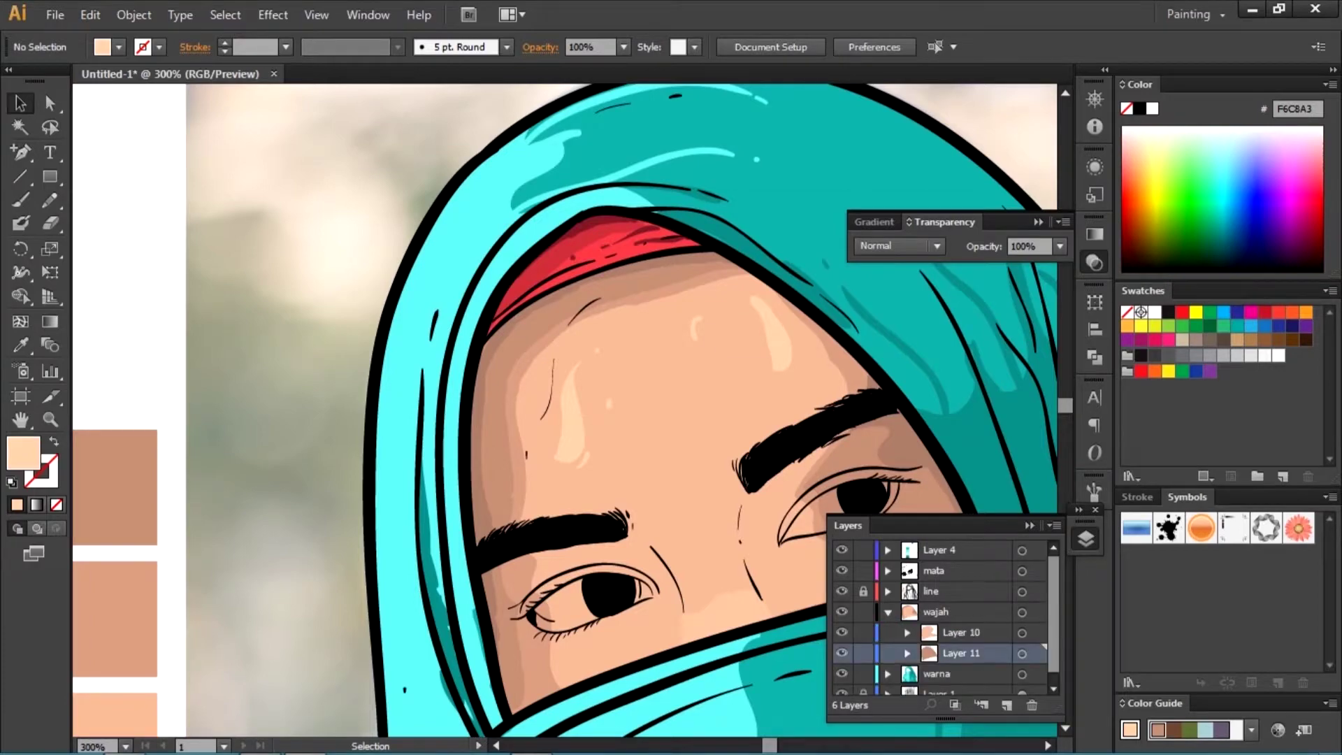
pyautogui.write('shd')
pyautogui.press('Return')
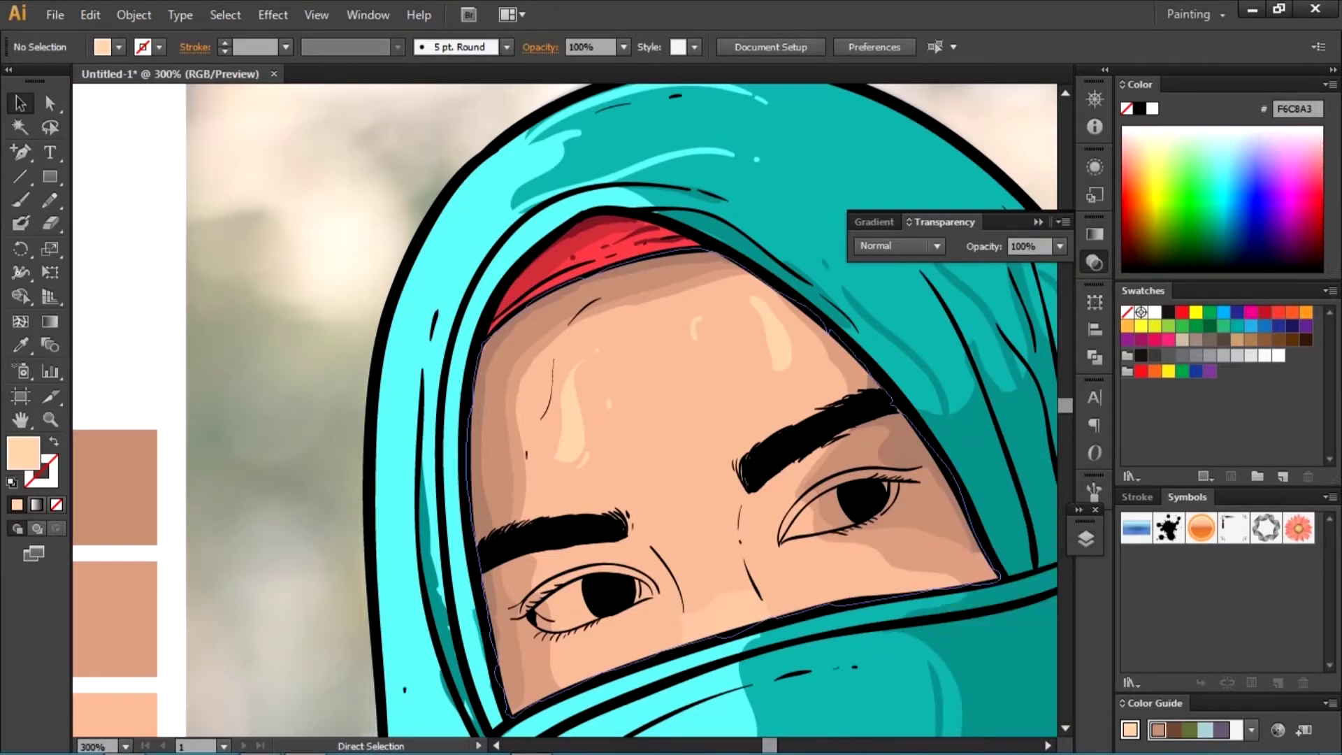
pyautogui.hotkey('ctrl', '-')
pyautogui.hotkey('ctrl', '-')
pyautogui.click(1085, 538)
# - Set the fill to white and paint the left eye white
pyautogui.hotkey('ctrl', '+')
pyautogui.hotkey('ctrl', '+')
pyautogui.hotkey('ctrl', '+')
pyautogui.doubleClick(23, 454)
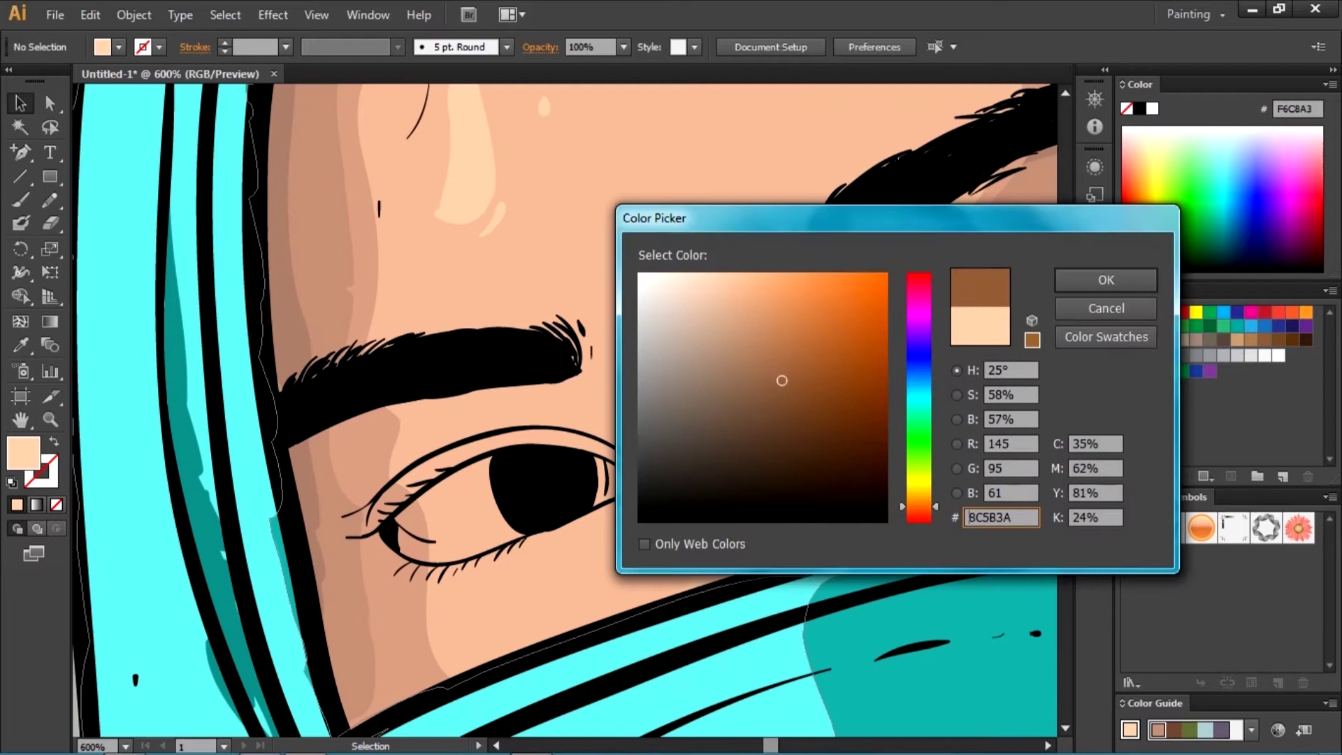
pyautogui.click(1026, 279)
pyautogui.hotkey('shift', 'b')
pyautogui.moveTo(489, 484); pyautogui.dragTo(469, 501)
pyautogui.moveTo(489, 461); pyautogui.dragTo(429, 498)
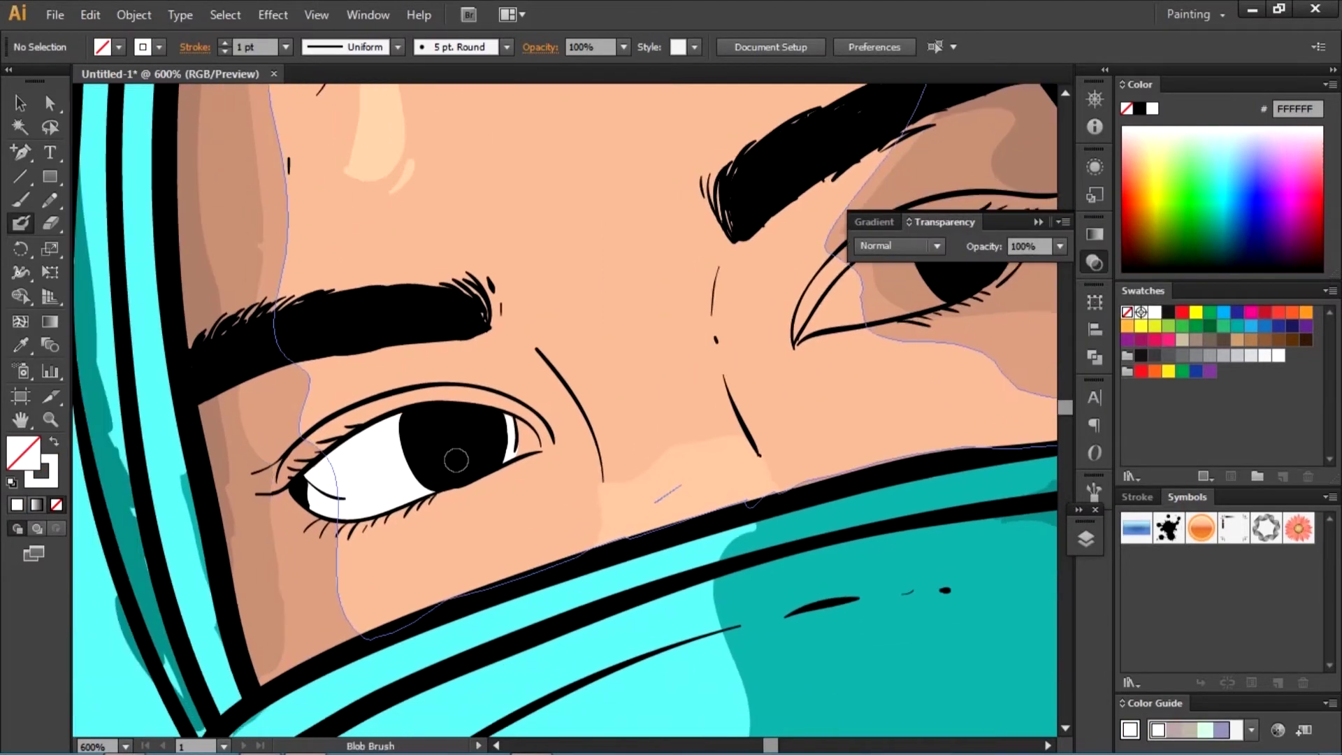
# - Sample the brown skin shadow and shade along the lower edge of the left eye white
pyautogui.press('i')
pyautogui.click(244, 489)
pyautogui.hotkey('shift', 'b')
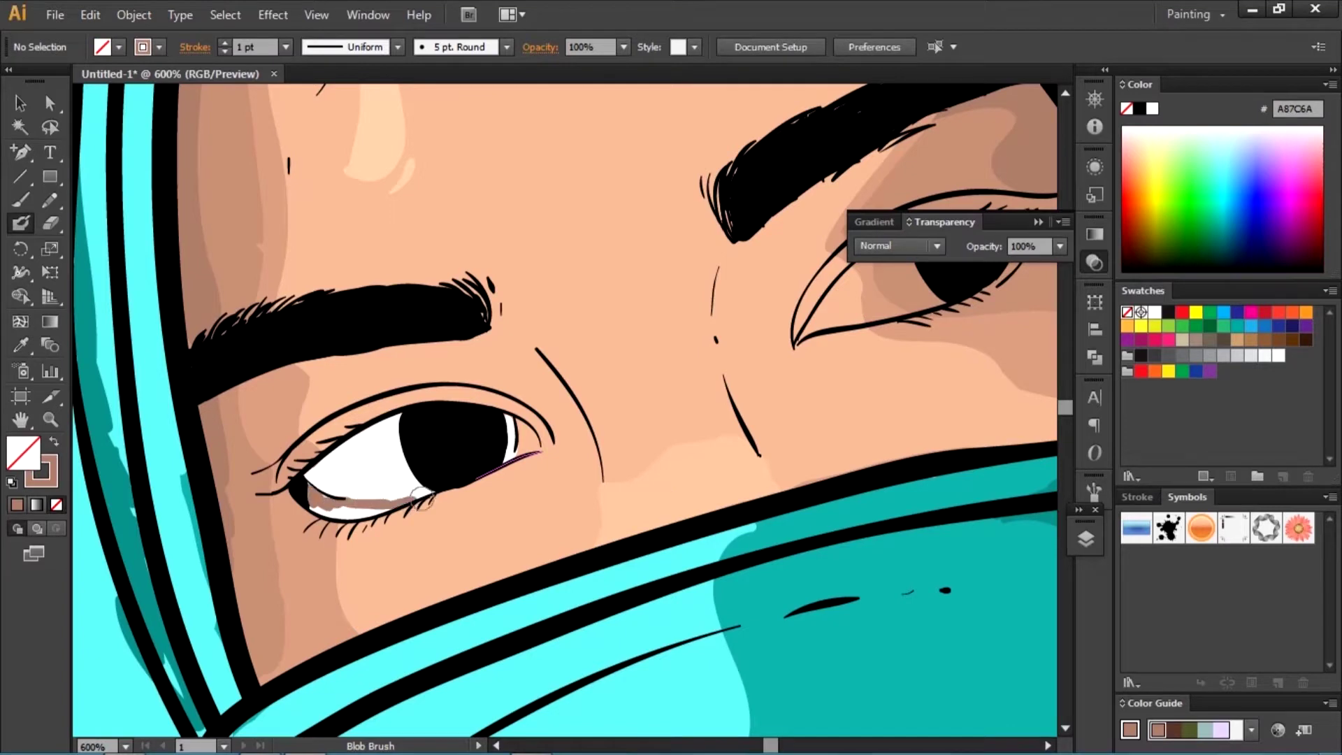
pyautogui.moveTo(629, 350)
pyautogui.mouseDown()
pyautogui.moveTo(360, 524)
pyautogui.moveTo(434, 449)
pyautogui.moveTo(539, 434)
pyautogui.moveTo(574, 412)
pyautogui.mouseUp()
pyautogui.hotkey('shift', 'x')
pyautogui.moveTo(273, 544); pyautogui.dragTo(277, 498)
pyautogui.hotkey('shift', 'x')
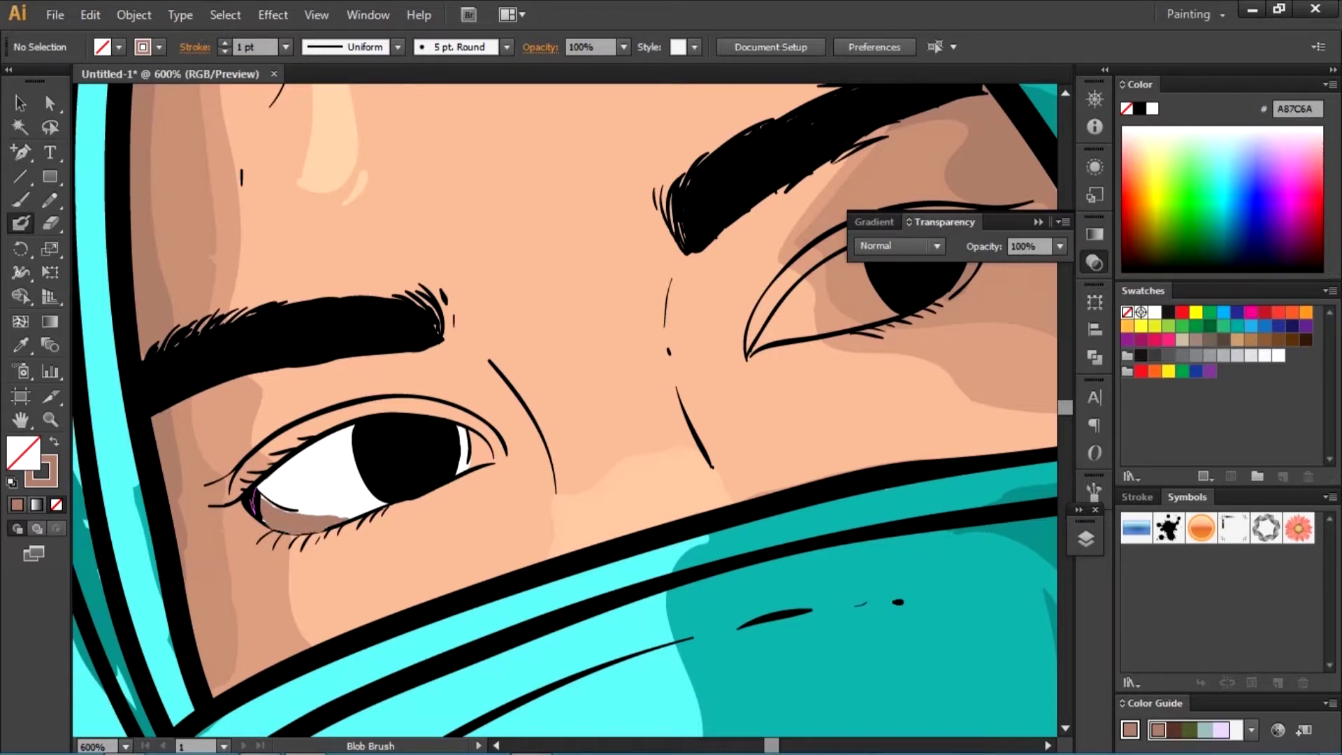
pyautogui.moveTo(255, 502); pyautogui.dragTo(346, 517)
# - Sample the darker skin shade and extend the shading below the left-hand eye
pyautogui.press('v')
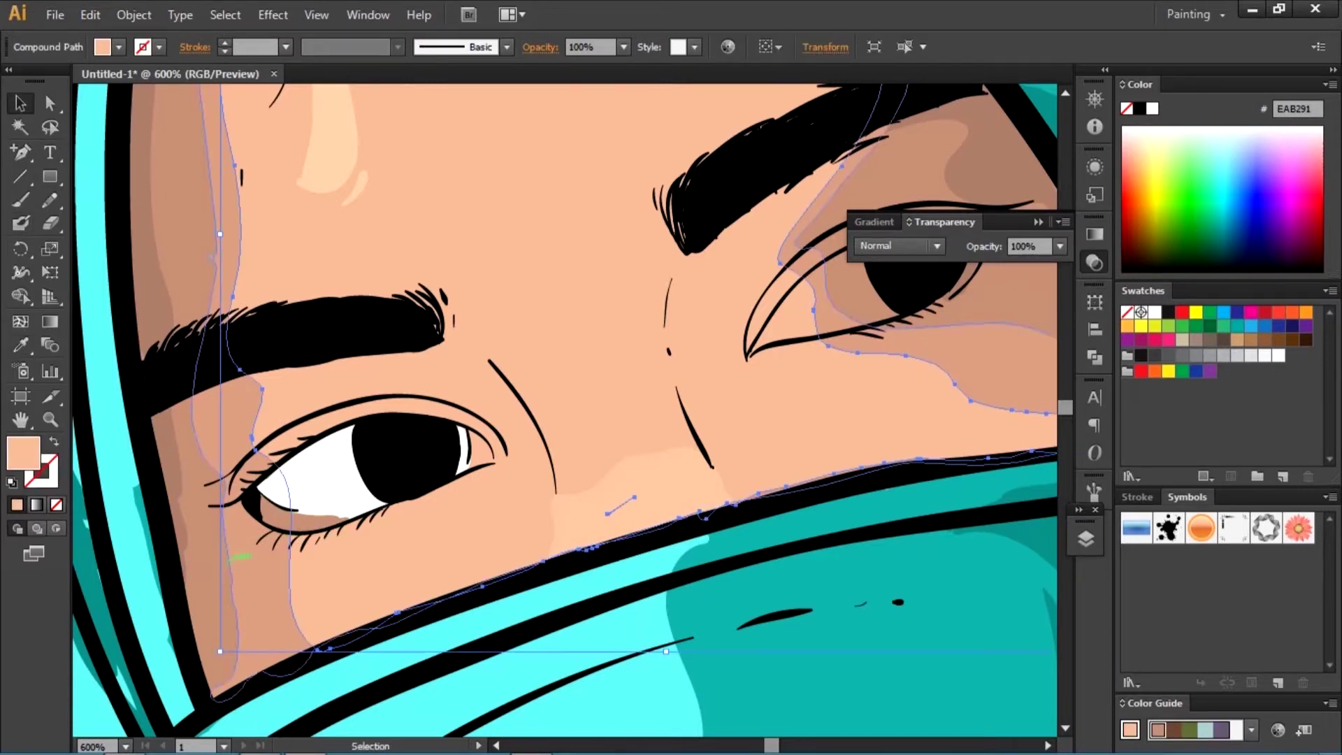
pyautogui.press('F7')
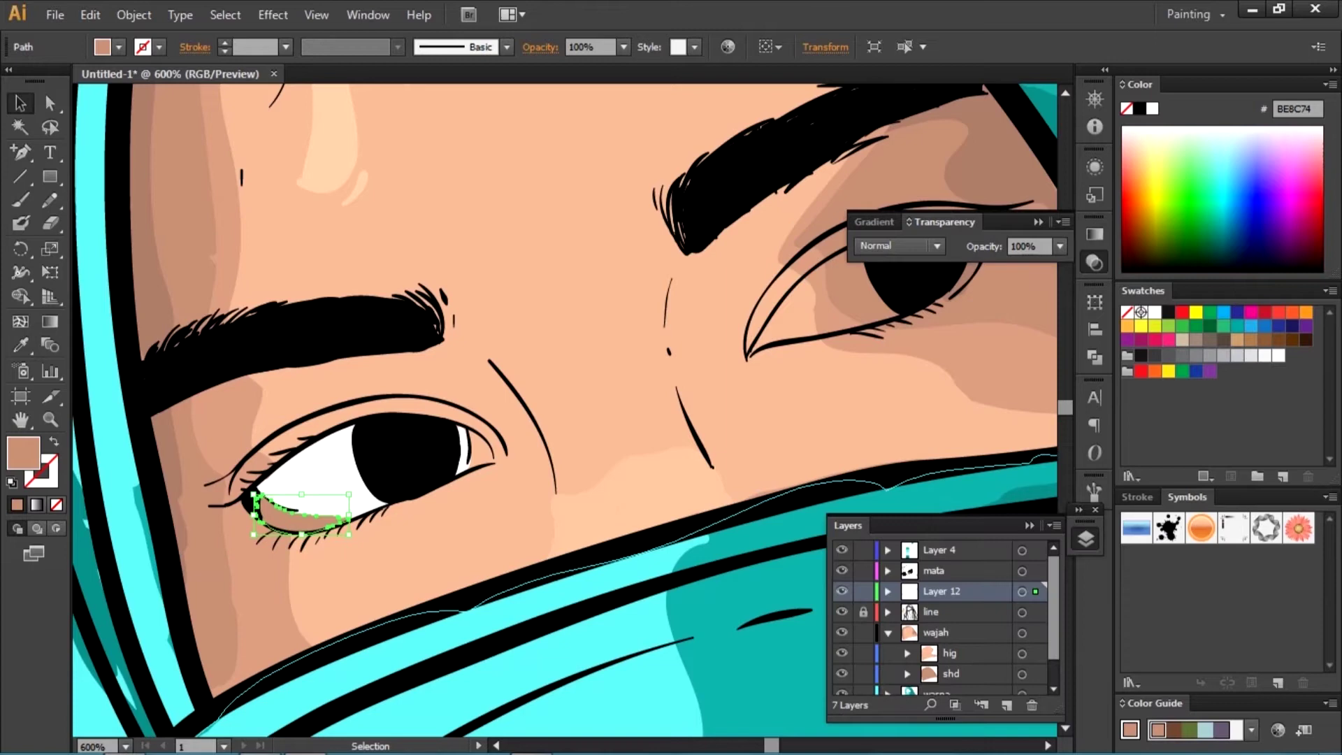
pyautogui.hotkey('ctrl', 'shift', 'a')
pyautogui.hotkey('shift', 'b')
pyautogui.hotkey('shift', 'x')
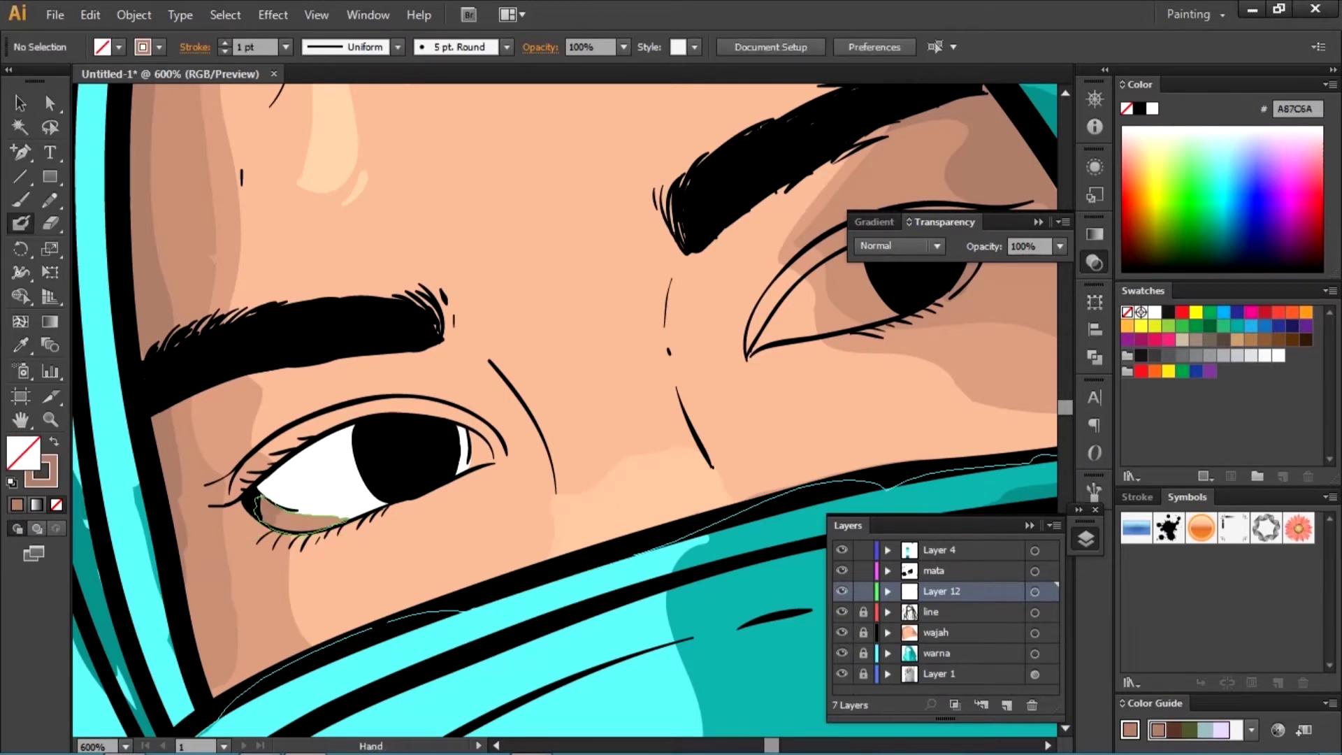
pyautogui.moveTo(295, 423); pyautogui.dragTo(281, 395)
pyautogui.press('i')
pyautogui.click(281, 395)
pyautogui.moveTo(177, 414); pyautogui.dragTo(255, 417)
# - Sample skin shade D0987E and shade the right eye's inner corner and lid crease
pyautogui.hotkey('ctrl', 'shift', 'a')
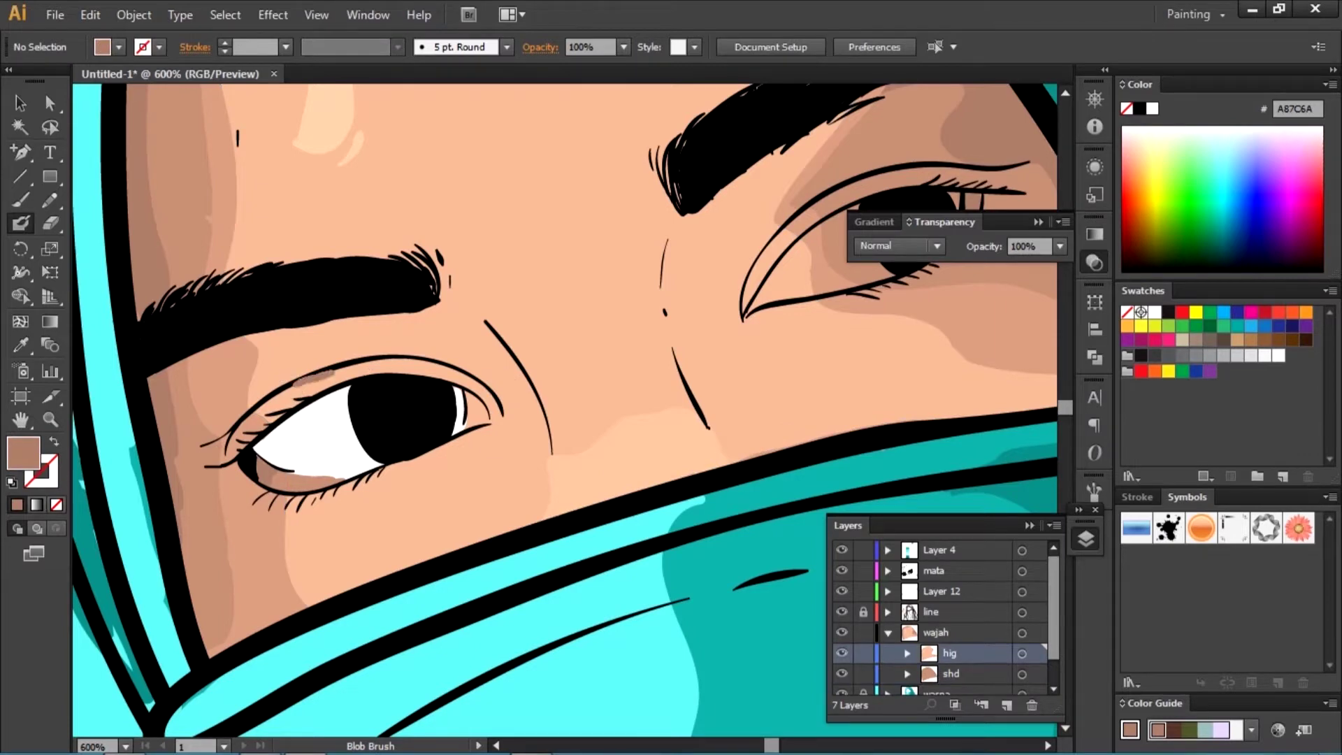
pyautogui.hotkey('shift', 'x')
pyautogui.moveTo(741, 292); pyautogui.dragTo(397, 407)
pyautogui.press('i')
pyautogui.click(470, 341)
pyautogui.hotkey('shift', 'x')
pyautogui.hotkey('shift', 'b')
pyautogui.moveTo(344, 337); pyautogui.dragTo(356, 461)
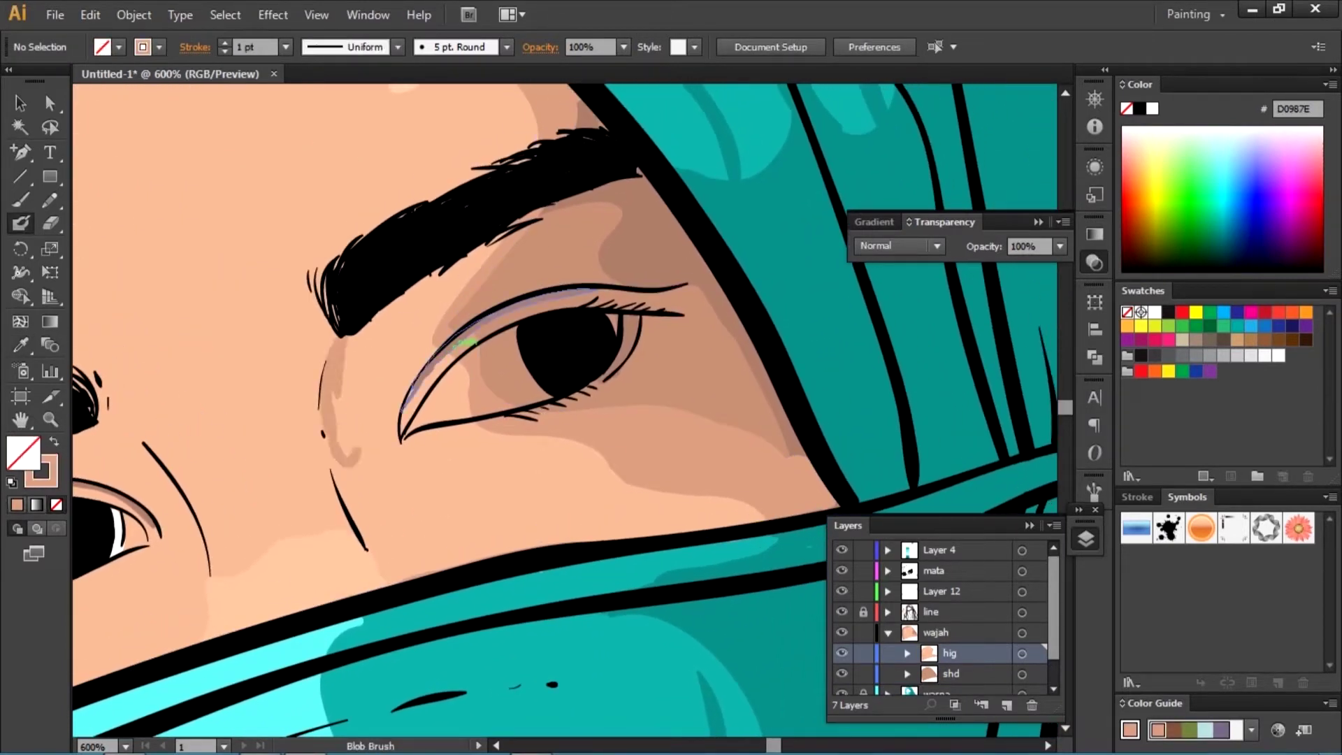
pyautogui.moveTo(489, 238); pyautogui.dragTo(372, 317)
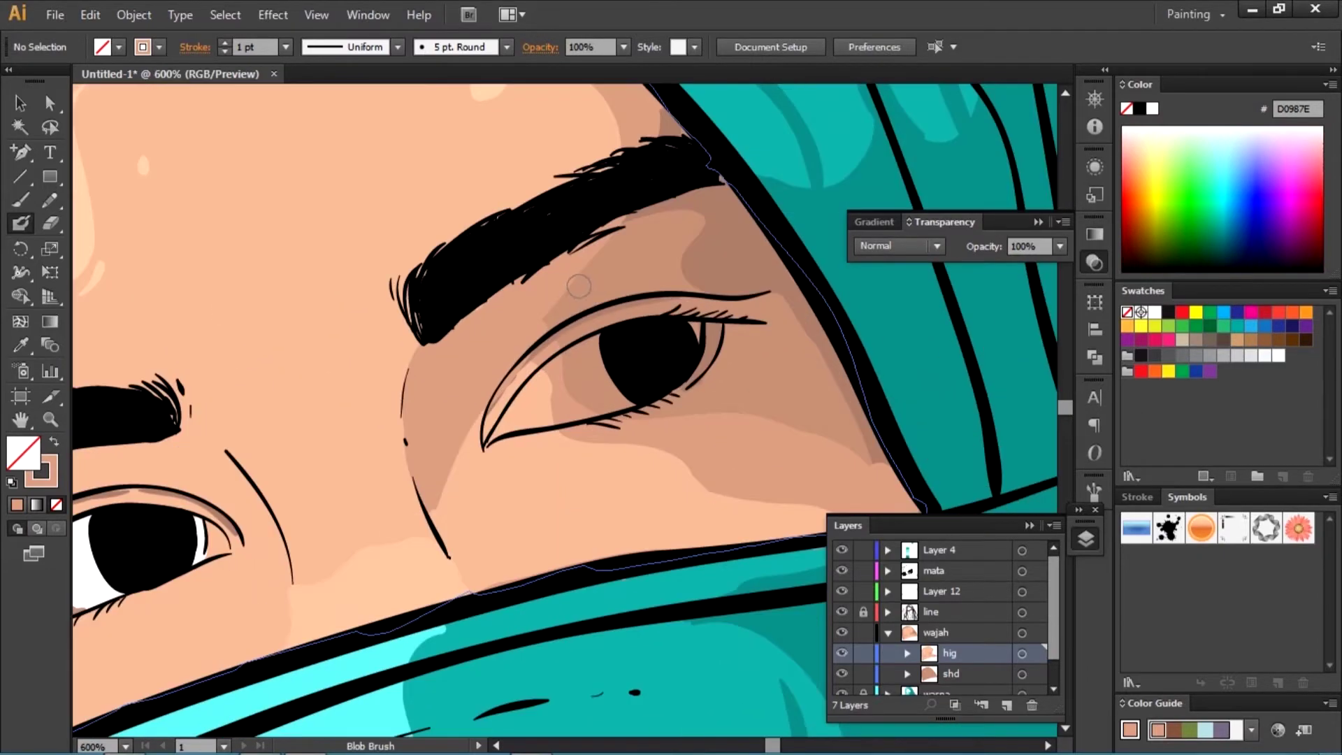
# - On Layer 12, paint white into the right eye's sclera along the lower lid
pyautogui.click(888, 632)
pyautogui.click(940, 591)
pyautogui.press('i')
pyautogui.hotkey('shift', 'x')
pyautogui.hotkey('shift', 'b')
pyautogui.moveTo(594, 343); pyautogui.dragTo(567, 361)
pyautogui.moveTo(531, 418); pyautogui.dragTo(633, 397)
pyautogui.moveTo(490, 420); pyautogui.dragTo(563, 290)
# - Add a new sublayer named whi inside Layer 12 and start naming another
pyautogui.click(955, 704)
pyautogui.write('whi')
pyautogui.press('Return')
pyautogui.click(955, 705)
pyautogui.doubleClick(961, 602)
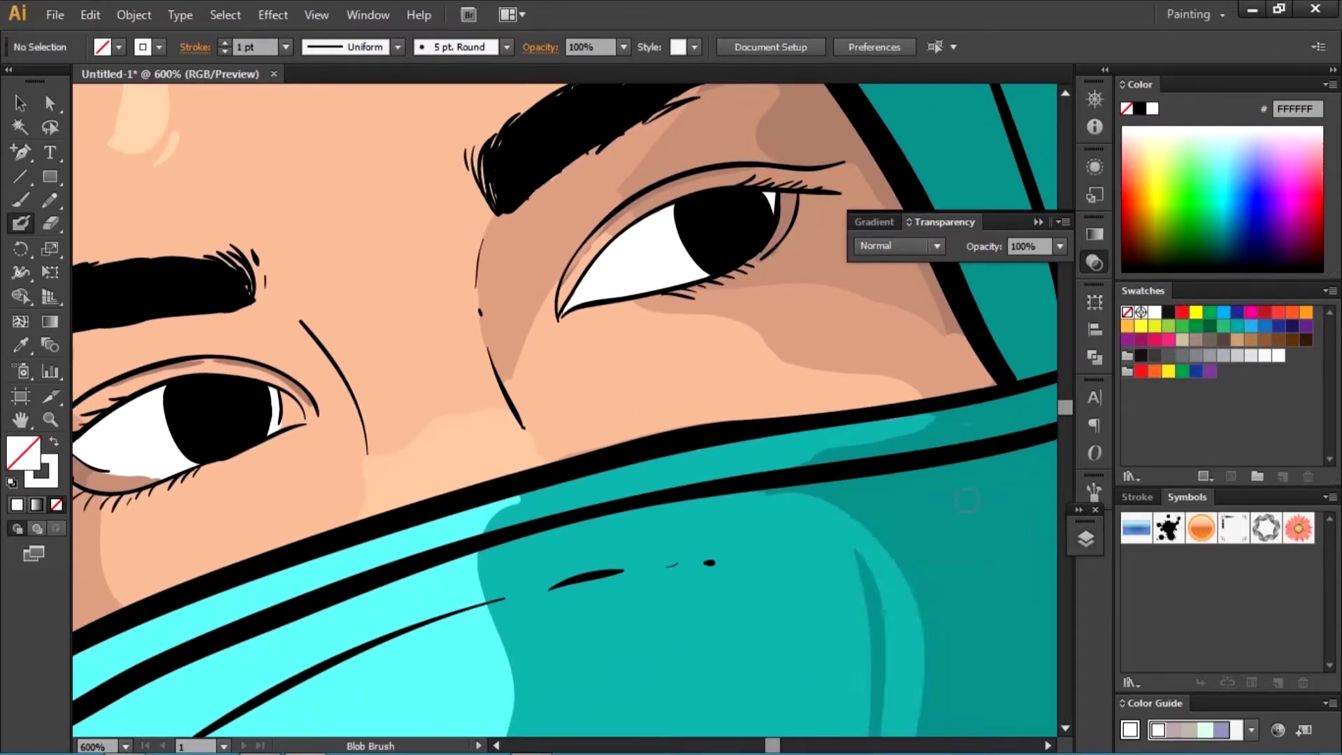
# - Paint grey 727272 shadow on the eye white near the iris, then switch to lighter grey 969493
pyautogui.doubleClick(44, 472)
pyautogui.click(1103, 282)
pyautogui.moveTo(713, 272)
pyautogui.mouseDown()
pyautogui.moveTo(678, 214)
pyautogui.moveTo(595, 264)
pyautogui.mouseUp()
pyautogui.doubleClick(43, 472)
pyautogui.click(1102, 282)
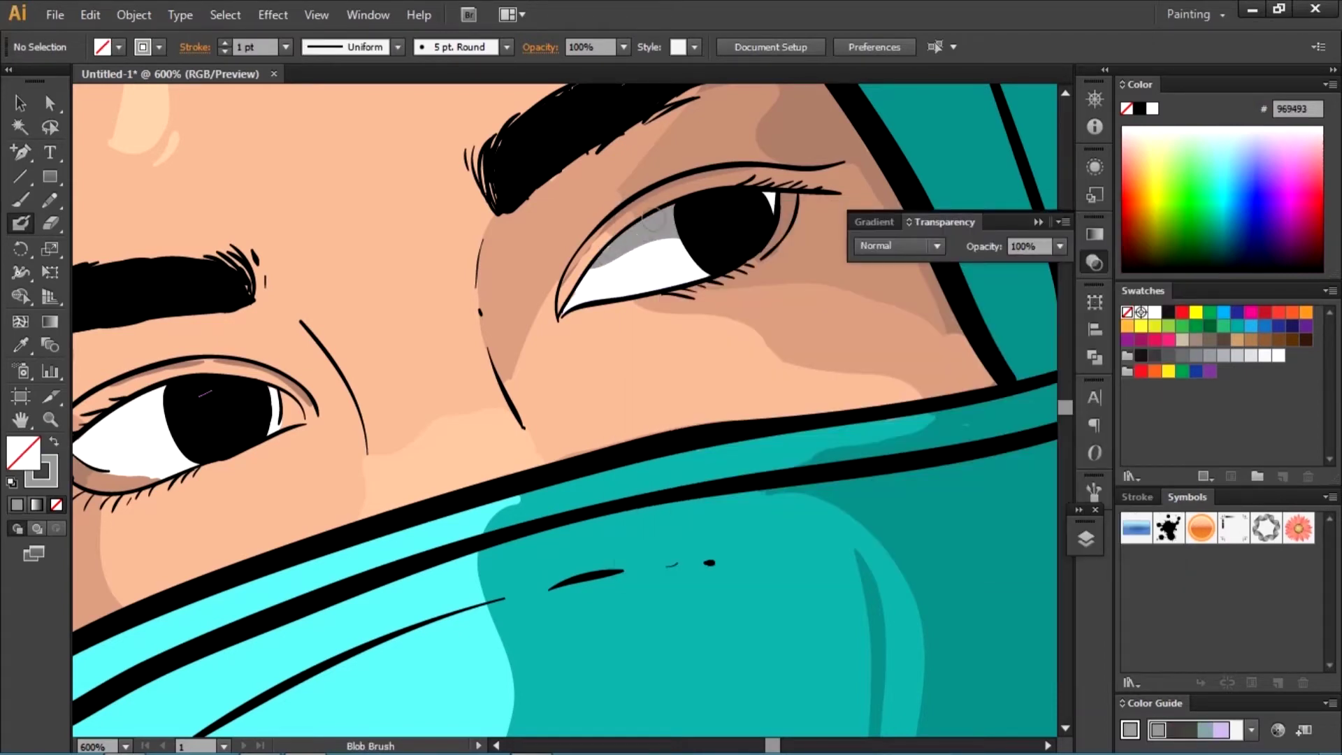
pyautogui.moveTo(109, 416); pyautogui.dragTo(235, 373)
# - Zoom in on the eyes and set the painting colour to pink-red (F95574, then BA2045)
pyautogui.hotkey('ctrl', '-')
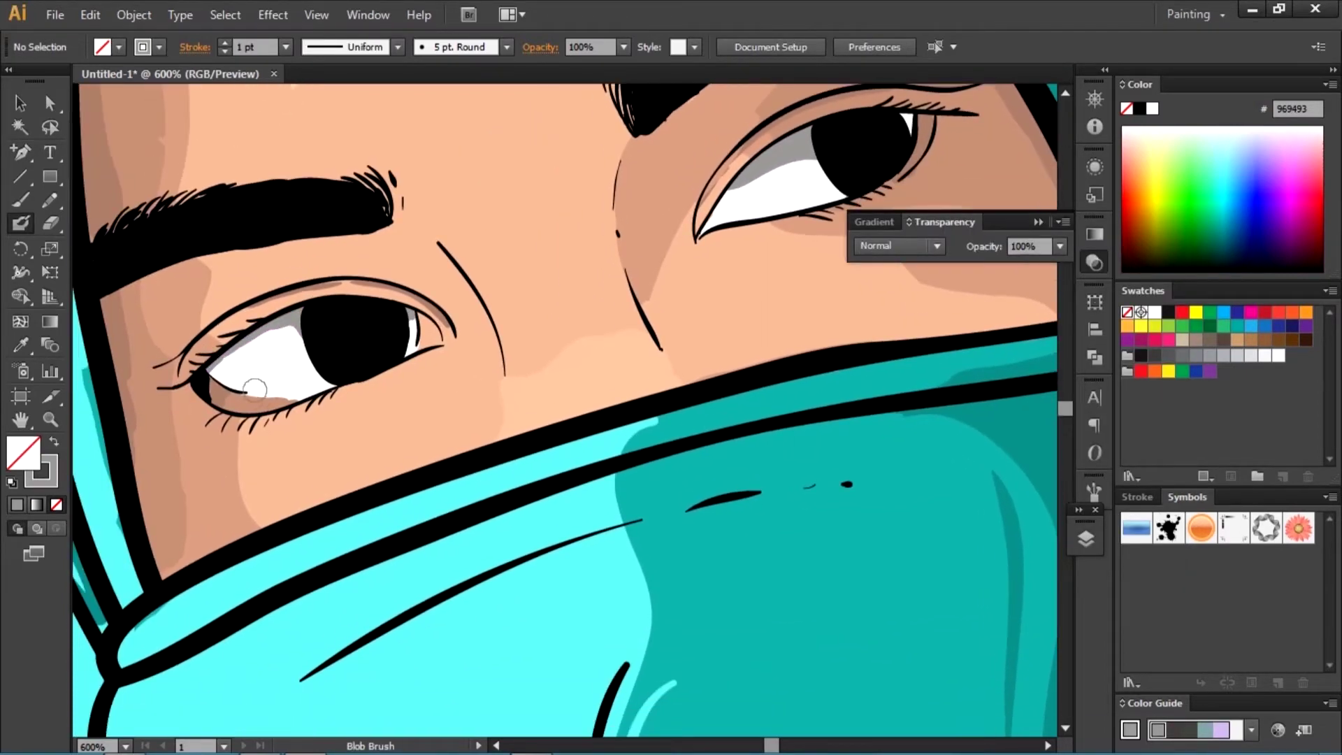
pyautogui.hotkey('ctrl', '-')
pyautogui.hotkey('ctrl', '0')
pyautogui.hotkey('ctrl', '+')
pyautogui.hotkey('ctrl', '+')
pyautogui.hotkey('ctrl', '+')
pyautogui.hotkey('ctrl', '+')
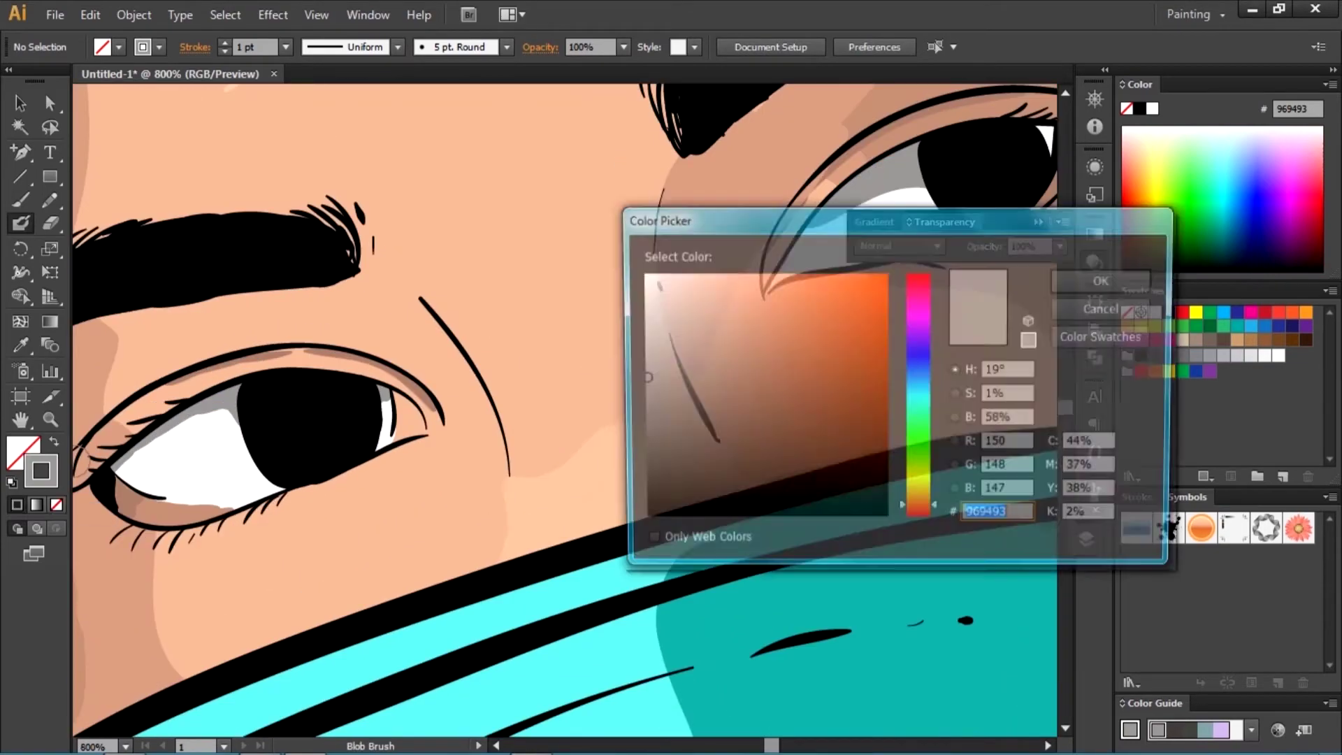
pyautogui.doubleClick(40, 471)
pyautogui.press('Return')
pyautogui.doubleClick(40, 470)
pyautogui.click(881, 350)
pyautogui.press('Return')
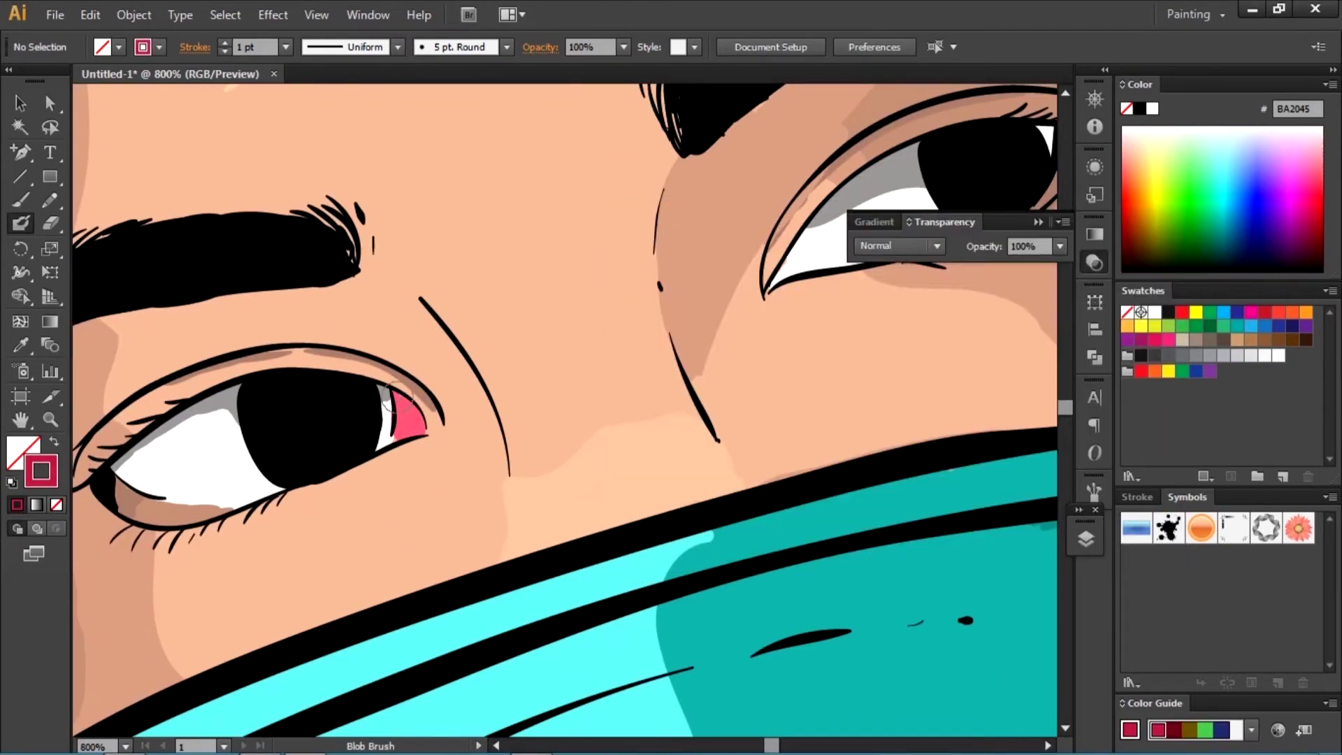
# - Paint pink into the right eye's inner corner with the Blob Brush, sampling the crimson colour
pyautogui.moveTo(554, 336); pyautogui.dragTo(435, 413)
pyautogui.hotkey('ctrl', 'z')
pyautogui.moveTo(682, 321); pyautogui.dragTo(654, 360)
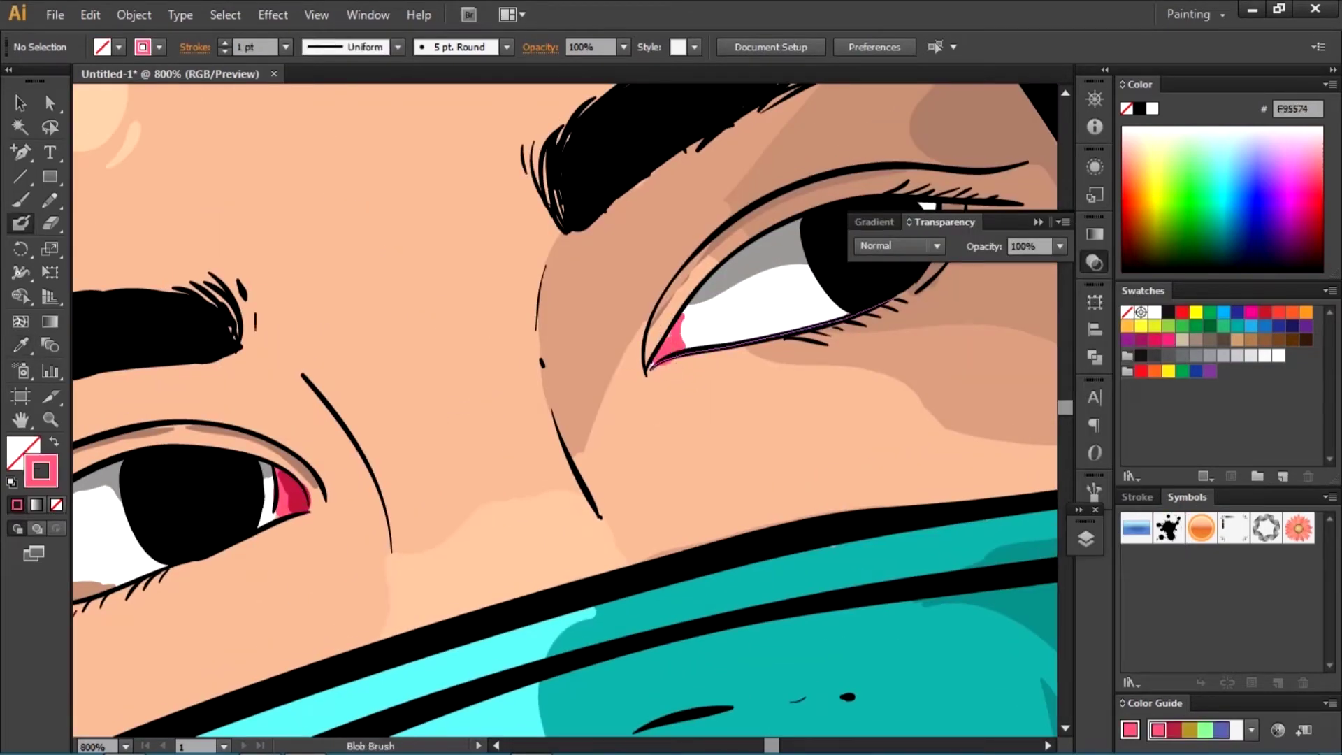
pyautogui.press('i')
pyautogui.click(675, 336)
pyautogui.hotkey('shift', 'b')
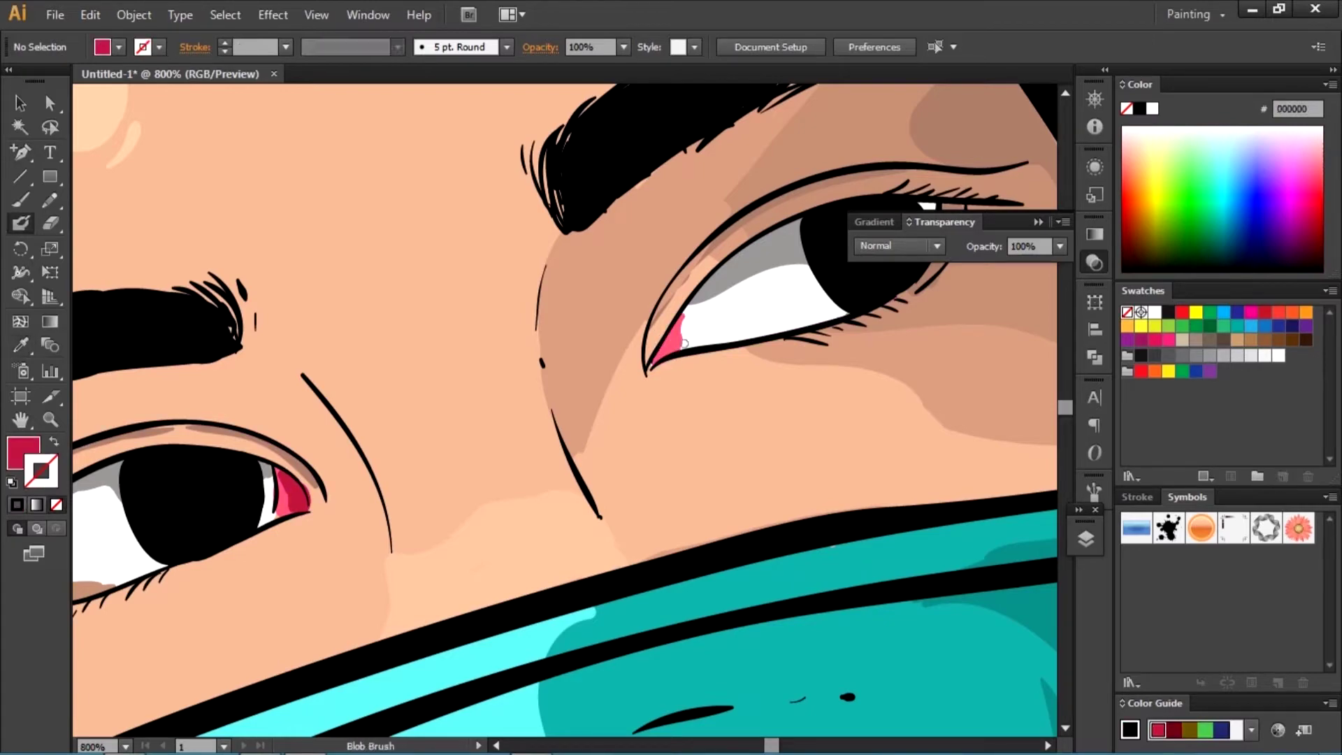
# - Select the pink shape in the left eye and lower its opacity to 60%
pyautogui.hotkey('ctrl', '0')
pyautogui.press('v')
pyautogui.scroll(5, 150, 518)
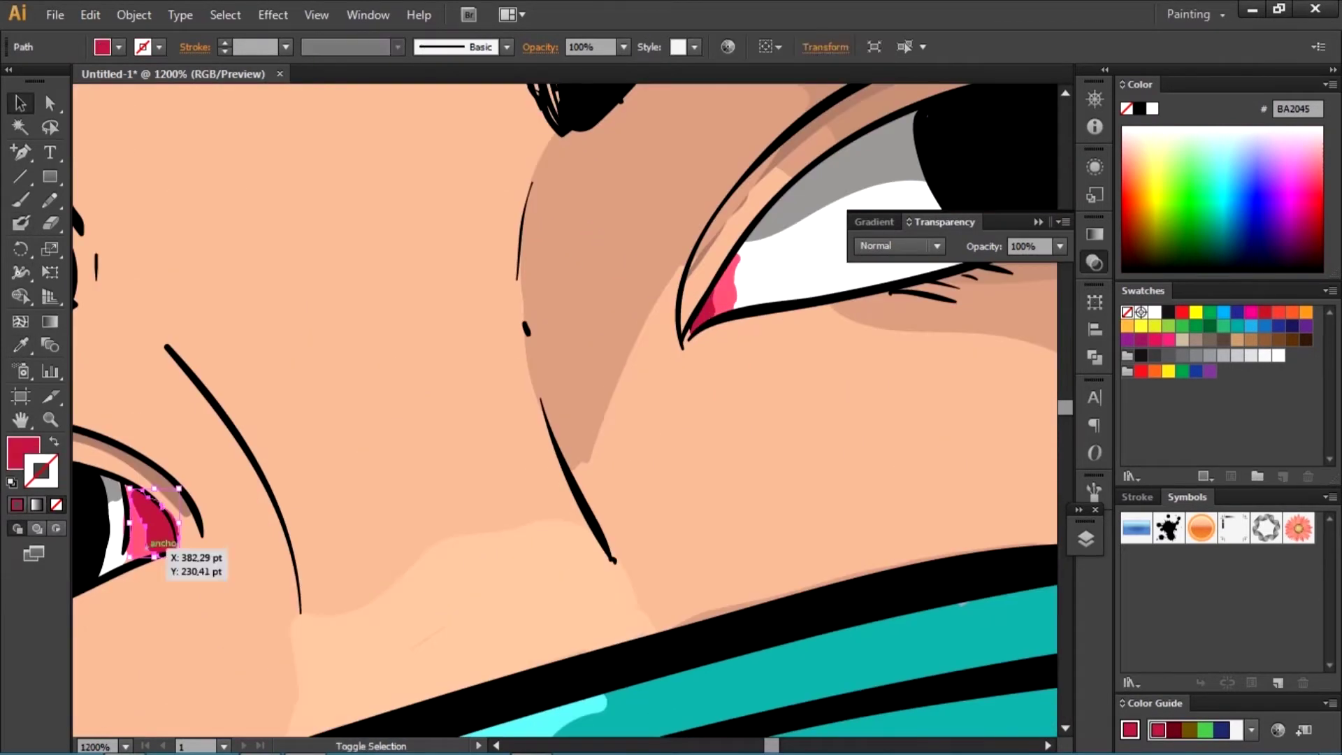
pyautogui.click(150, 521)
pyautogui.click(1060, 246)
pyautogui.click(1087, 414)
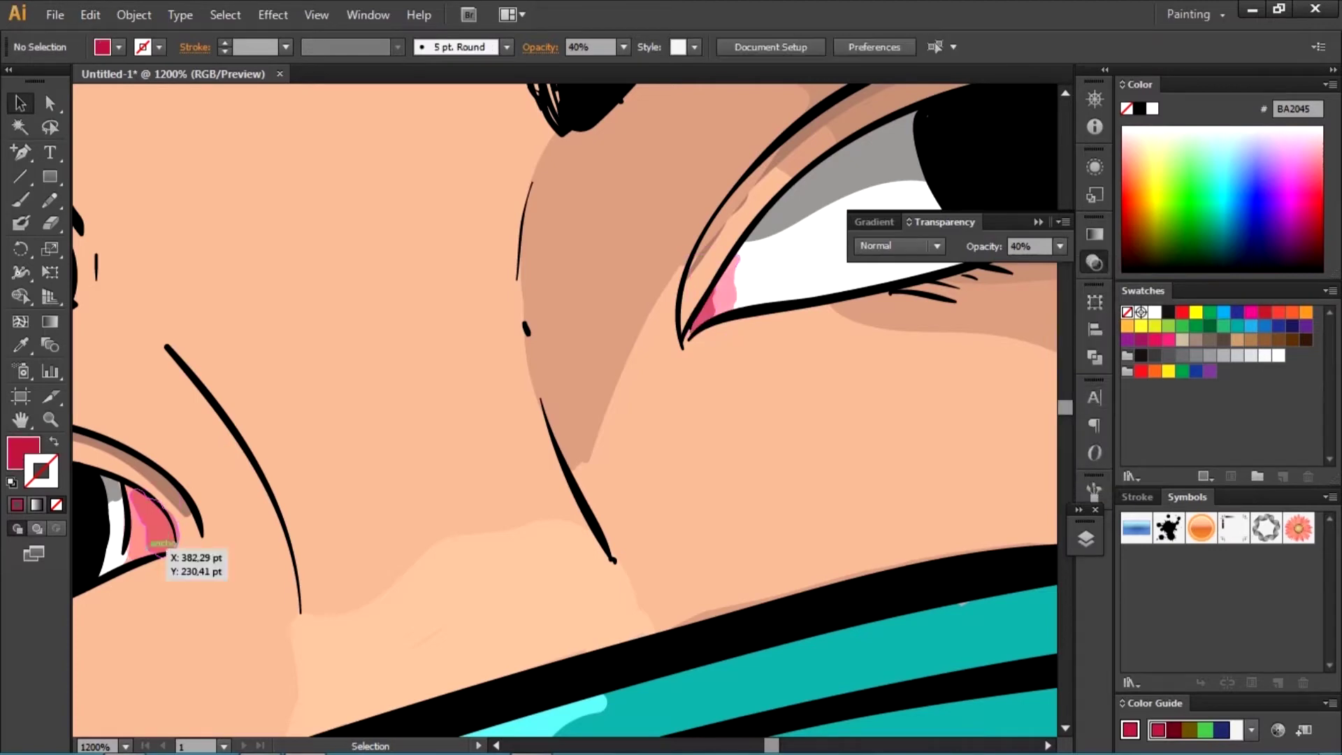
pyautogui.click(1060, 246)
pyautogui.click(1087, 400)
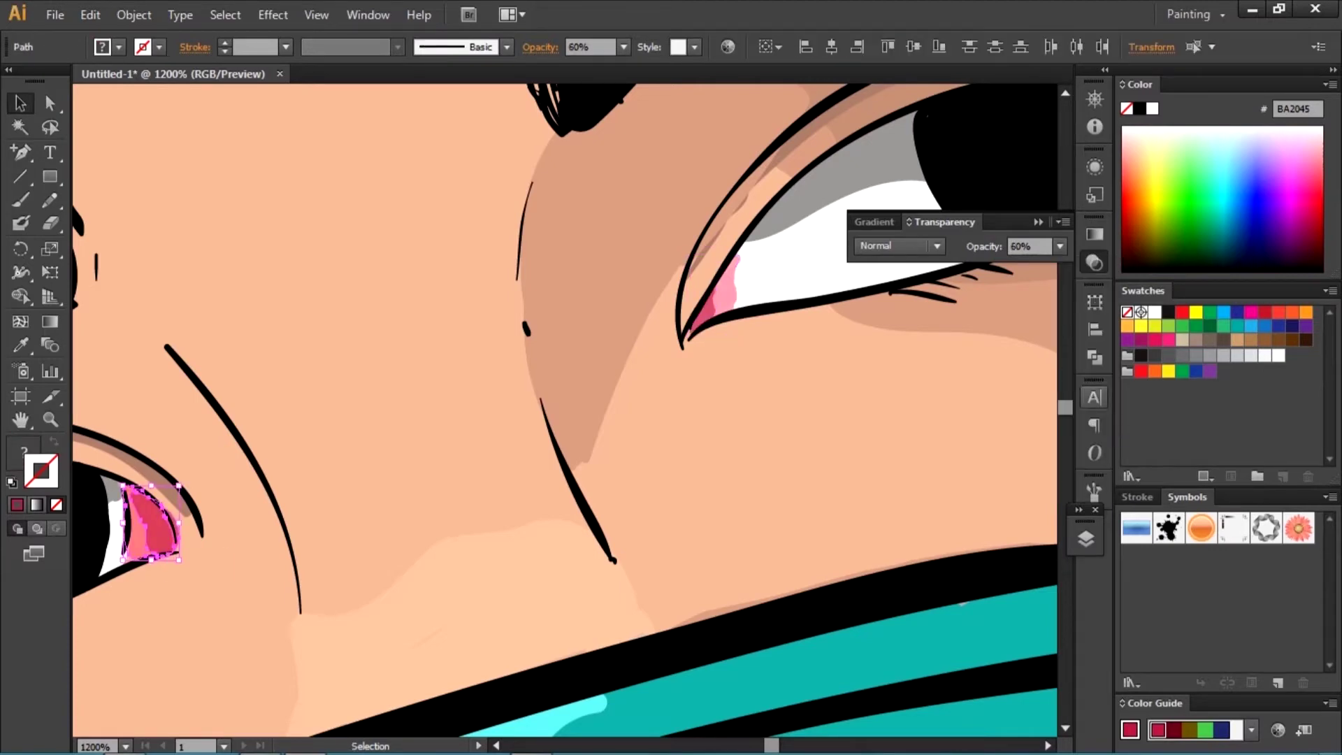
pyautogui.hotkey('ctrl', 'shift', 'a')
pyautogui.scroll(-8, 565, 410)
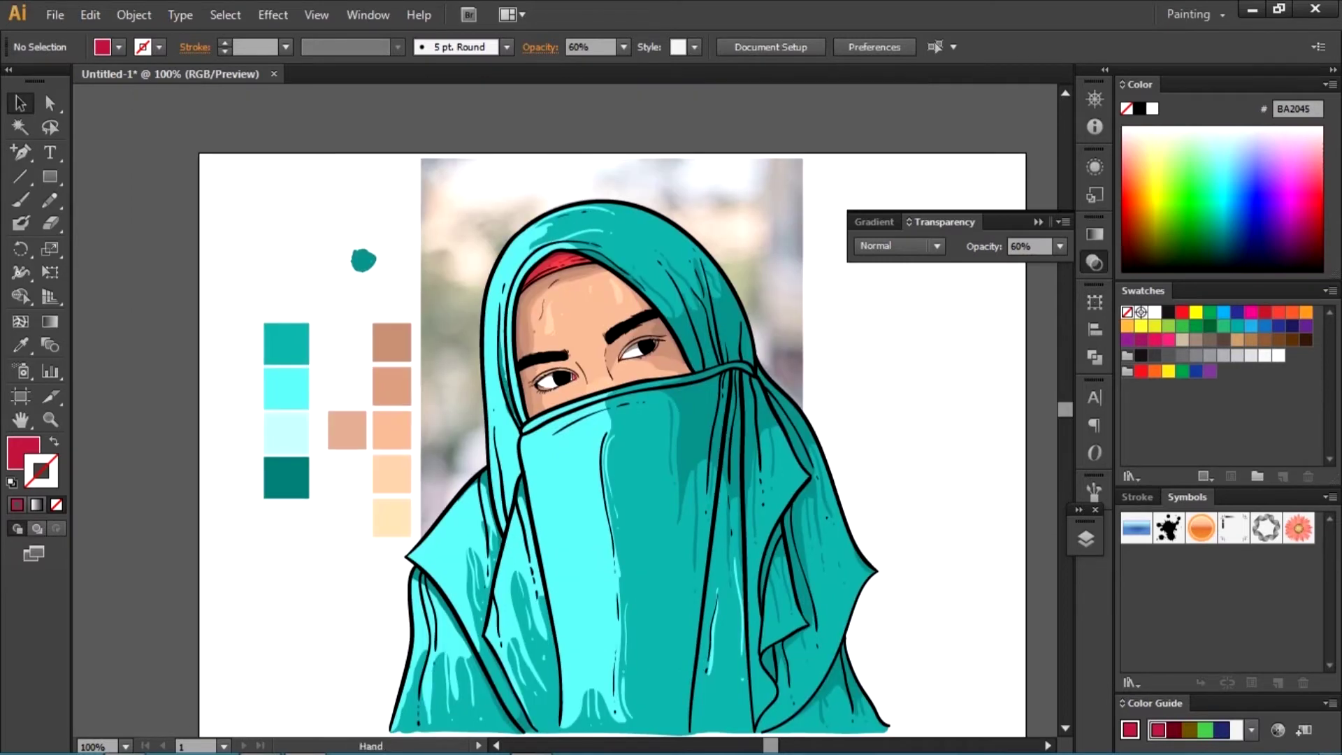
# - Set the fill to near-white F9F7F8 and paint a highlight along the hijab's upper-left edge
pyautogui.click(1086, 539)
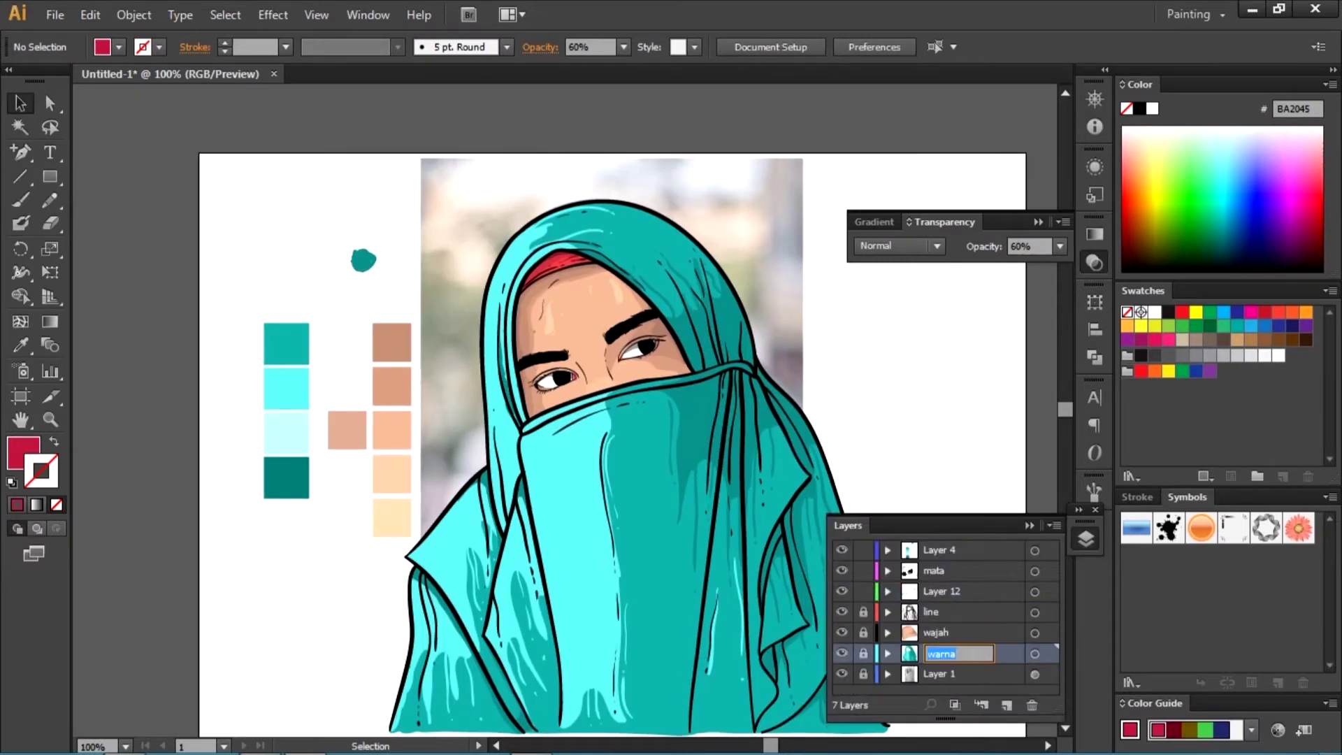
pyautogui.hotkey('ctrl', '+')
pyautogui.doubleClick(23, 453)
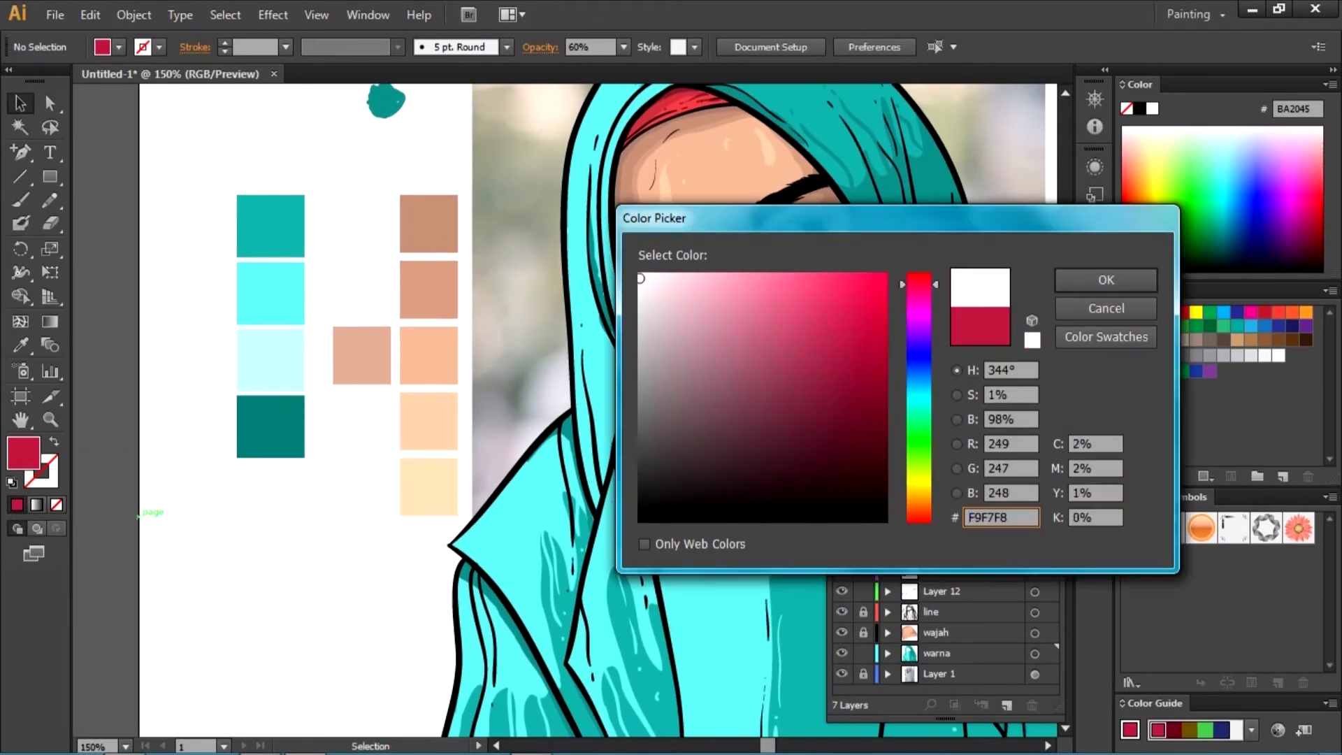
pyautogui.click(637, 279)
pyautogui.click(1100, 279)
pyautogui.hotkey('shift', 'b')
pyautogui.moveTo(591, 174); pyautogui.dragTo(569, 207)
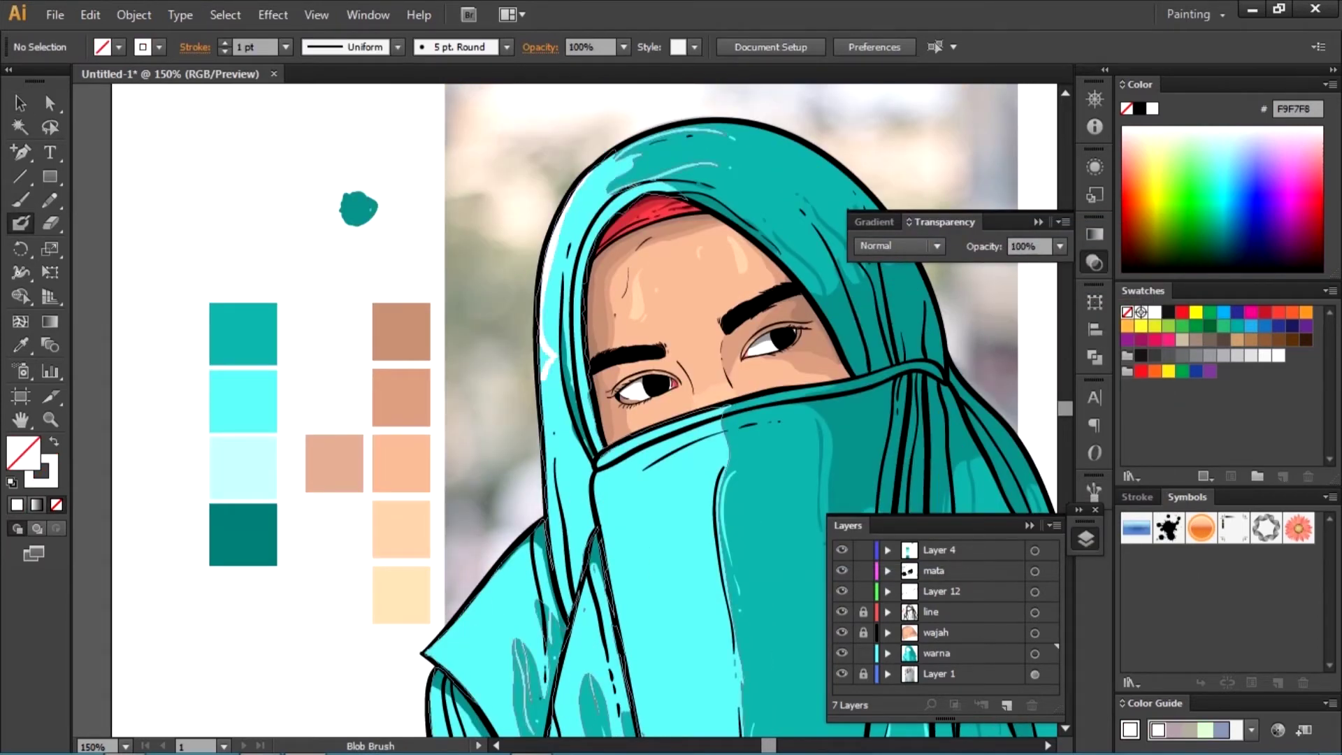
# - Work around the hijab folds and lock the warna layer against edits
pyautogui.scroll(-3, 550, 372)
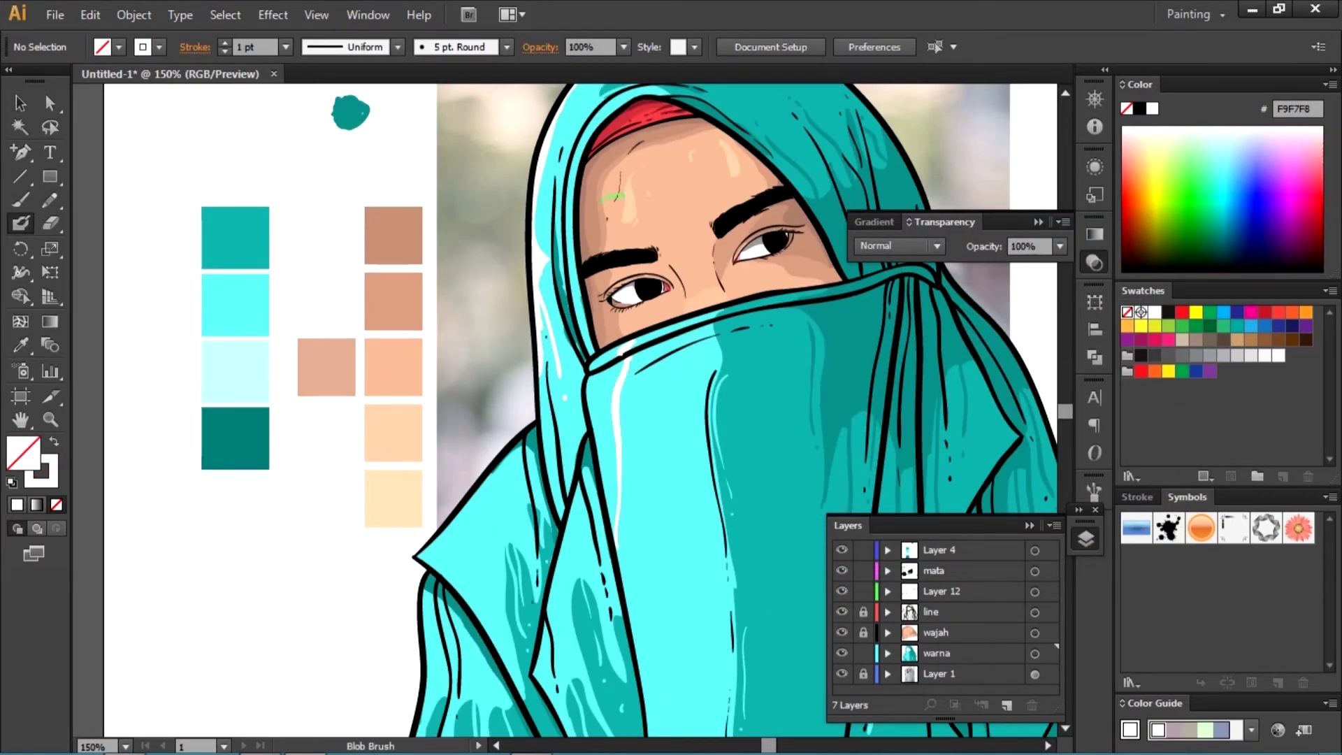
pyautogui.scroll(2, 607, 200)
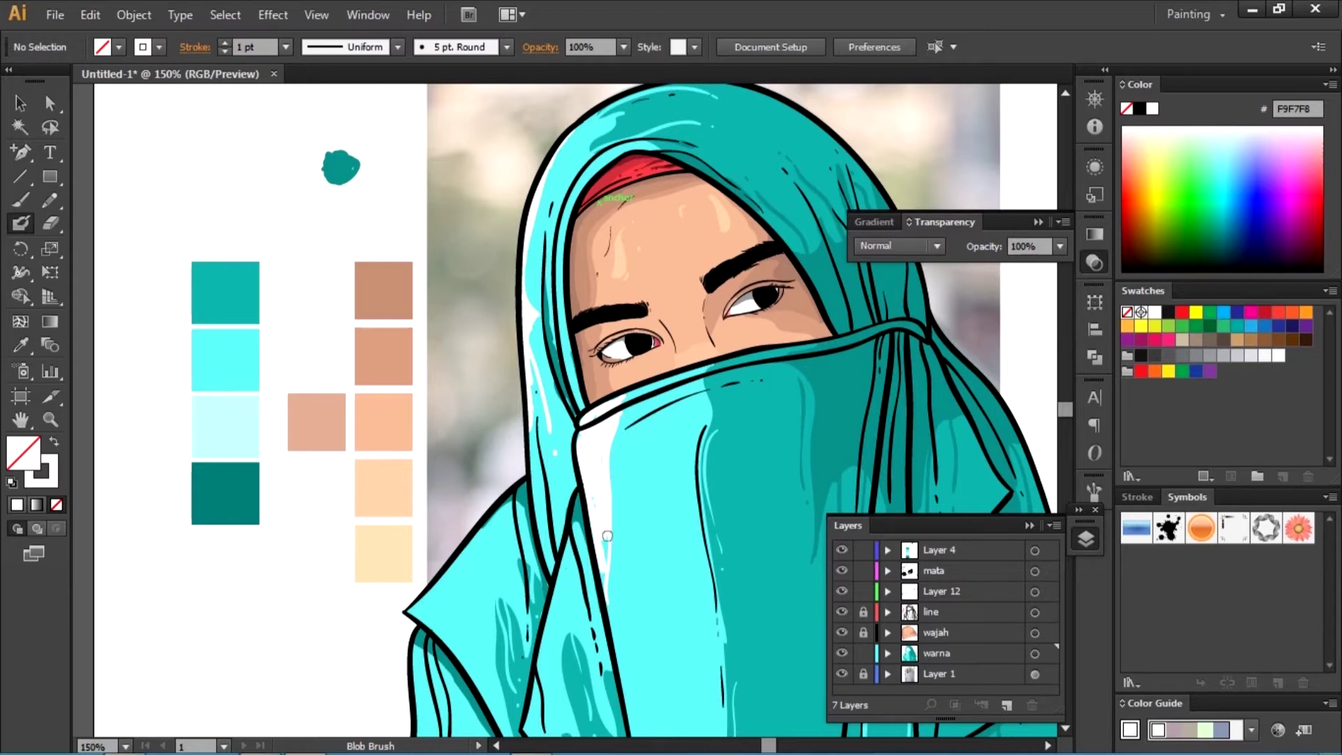
pyautogui.scroll(-4, 608, 537)
pyautogui.scroll(-2, 594, 456)
pyautogui.scroll(-1, 483, 429)
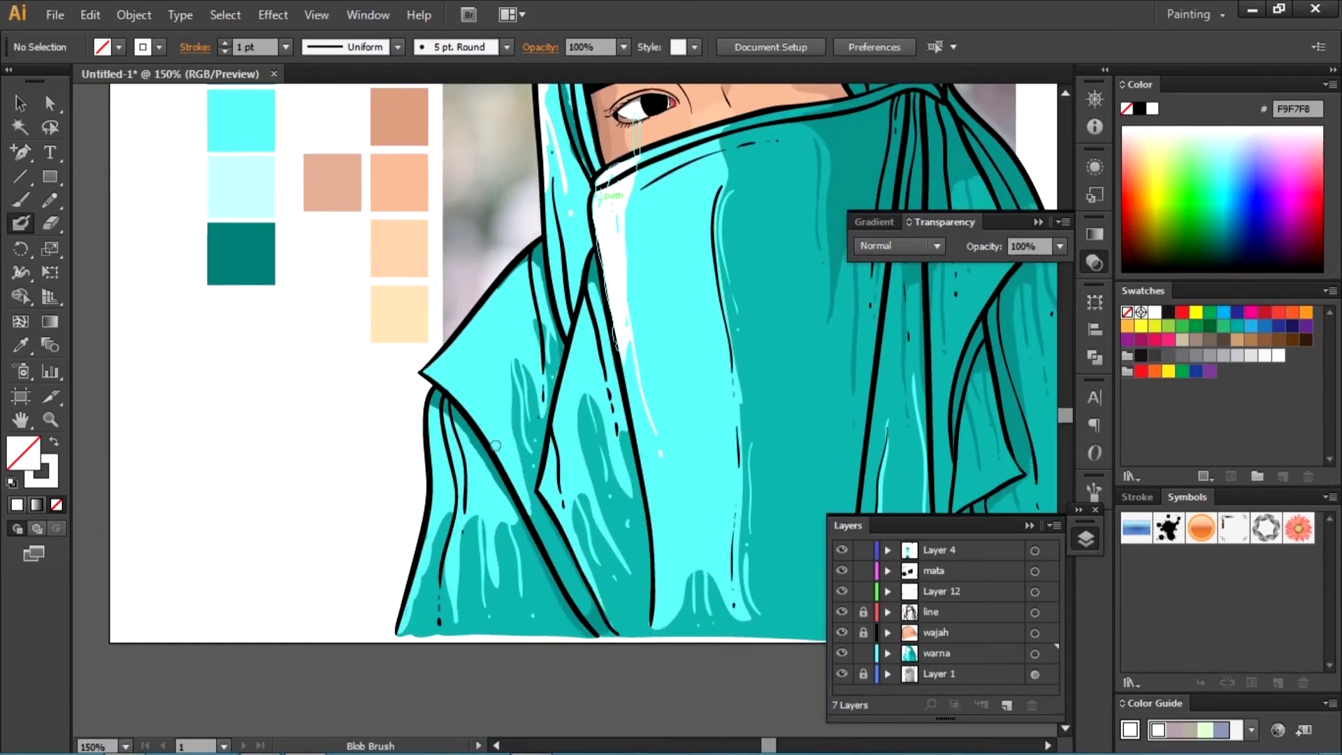
pyautogui.scroll(-2, 600, 198)
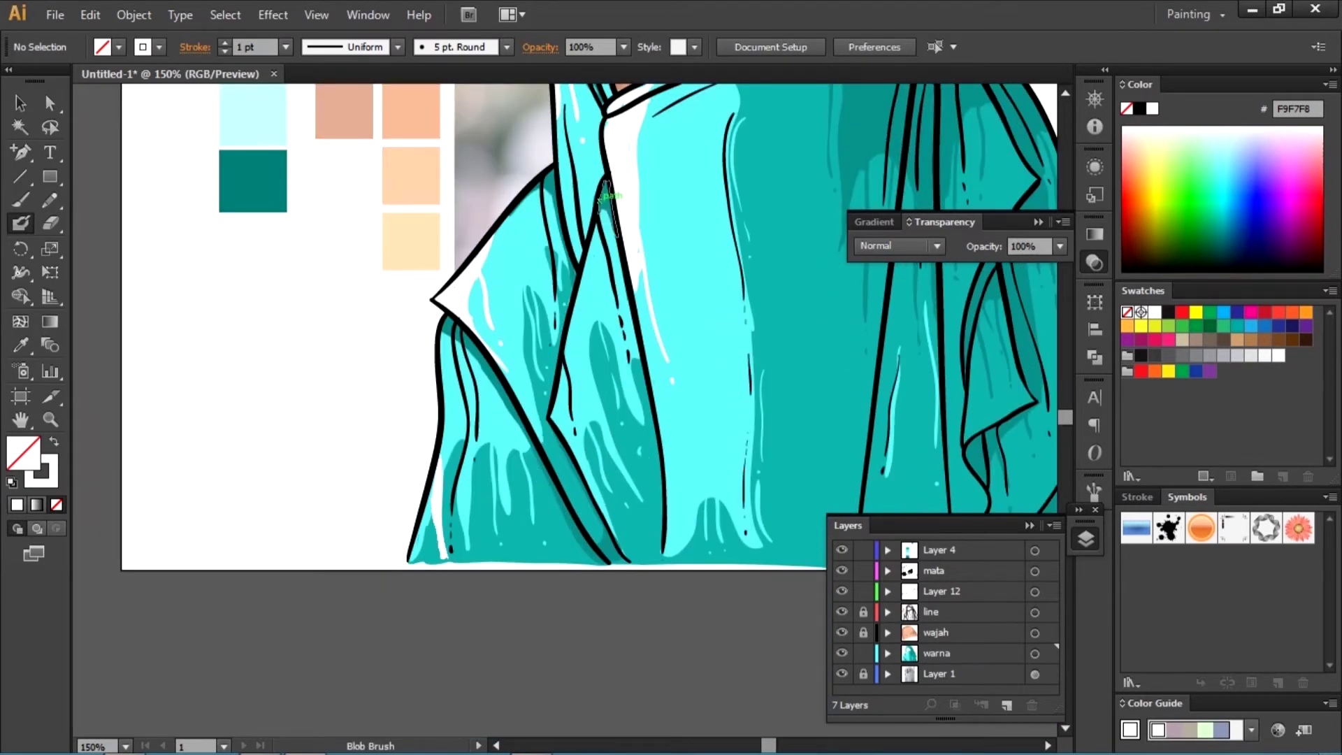
pyautogui.scroll(2, 606, 187)
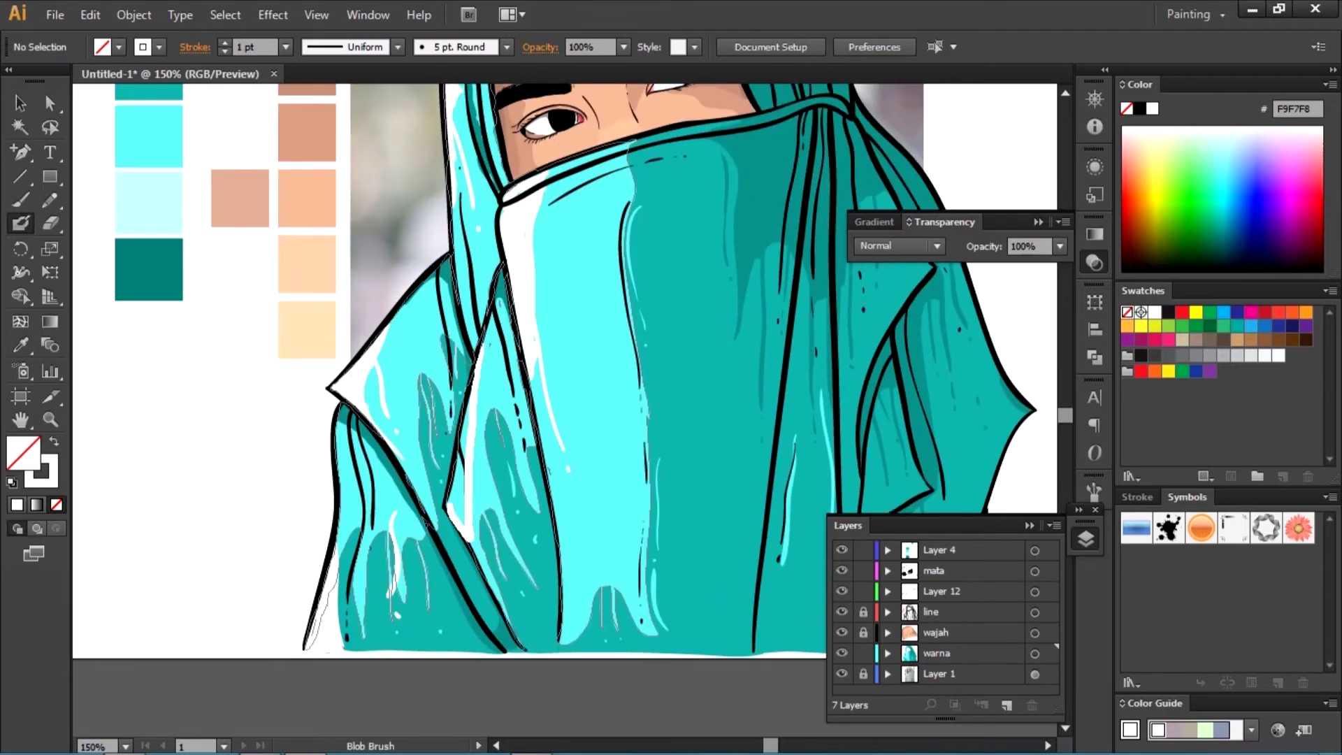
pyautogui.scroll(-1, 619, 280)
pyautogui.scroll(2, 619, 280)
pyautogui.scroll(-3, 619, 279)
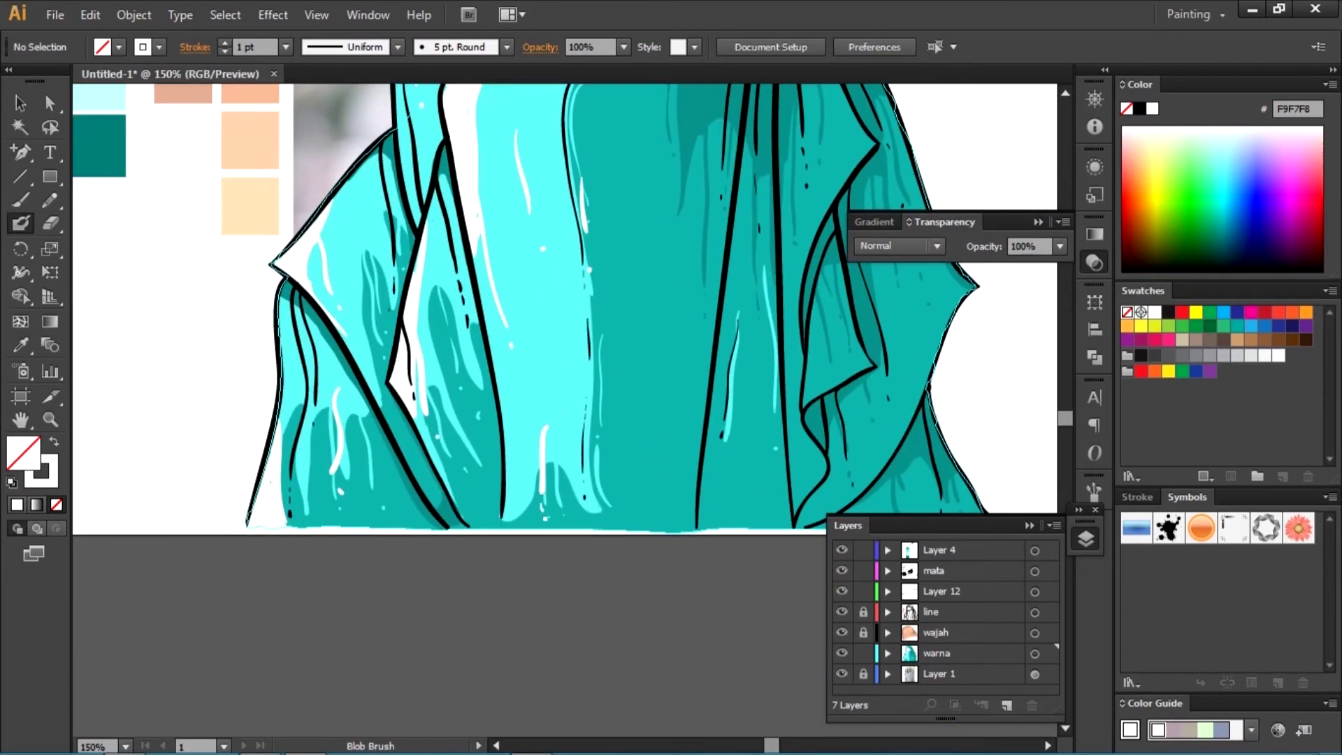
pyautogui.scroll(5, 619, 194)
pyautogui.scroll(-1, 608, 195)
pyautogui.click(863, 632)
pyautogui.scroll(-1, 571, 302)
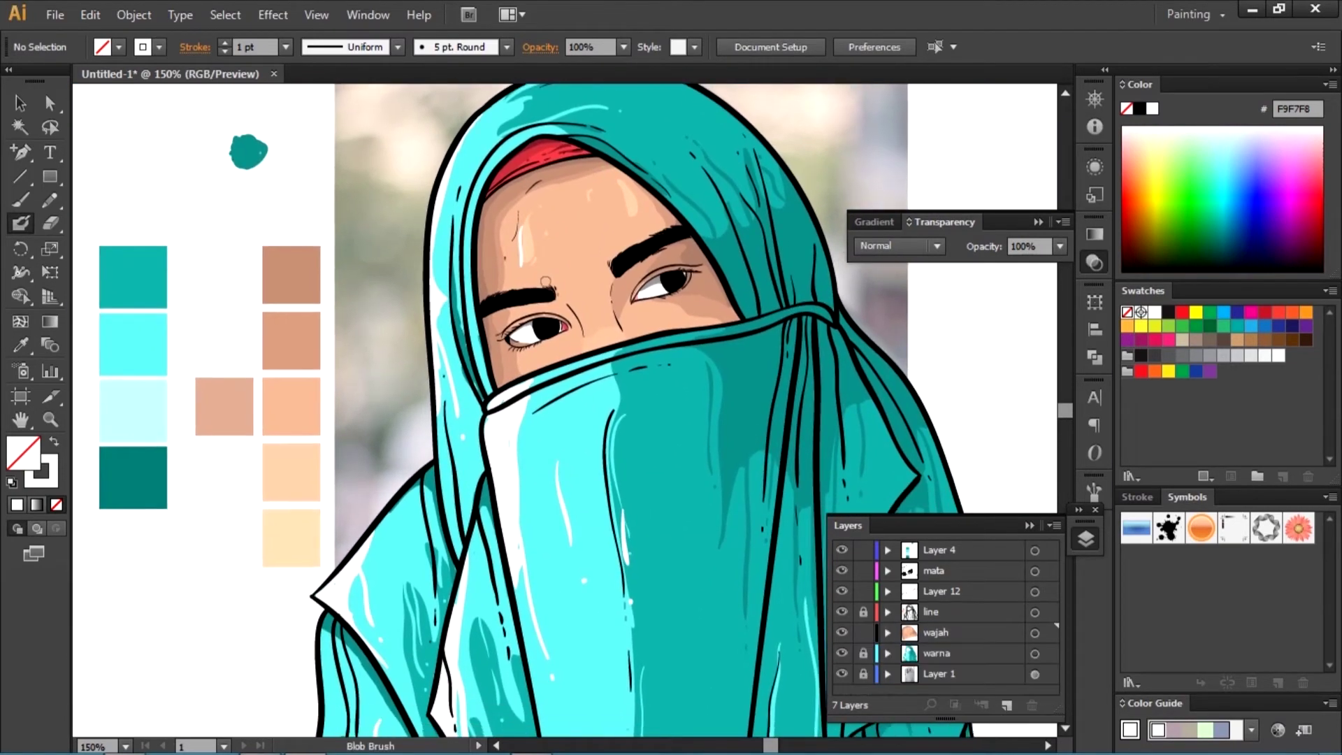
pyautogui.scroll(-2, 571, 302)
pyautogui.scroll(2, 571, 302)
pyautogui.hscroll(3, 570, 302)
pyautogui.scroll(1, 570, 302)
pyautogui.scroll(-1, 614, 173)
pyautogui.scroll(1, 614, 173)
pyautogui.hscroll(-1, 615, 172)
pyautogui.hotkey('ctrl', '-')
pyautogui.hotkey('ctrl', '-')
pyautogui.hotkey('ctrl', '+')
pyautogui.hotkey('ctrl', '+')
# - Expand the warna layer and target its shdw 1 sublayer
pyautogui.click(937, 653)
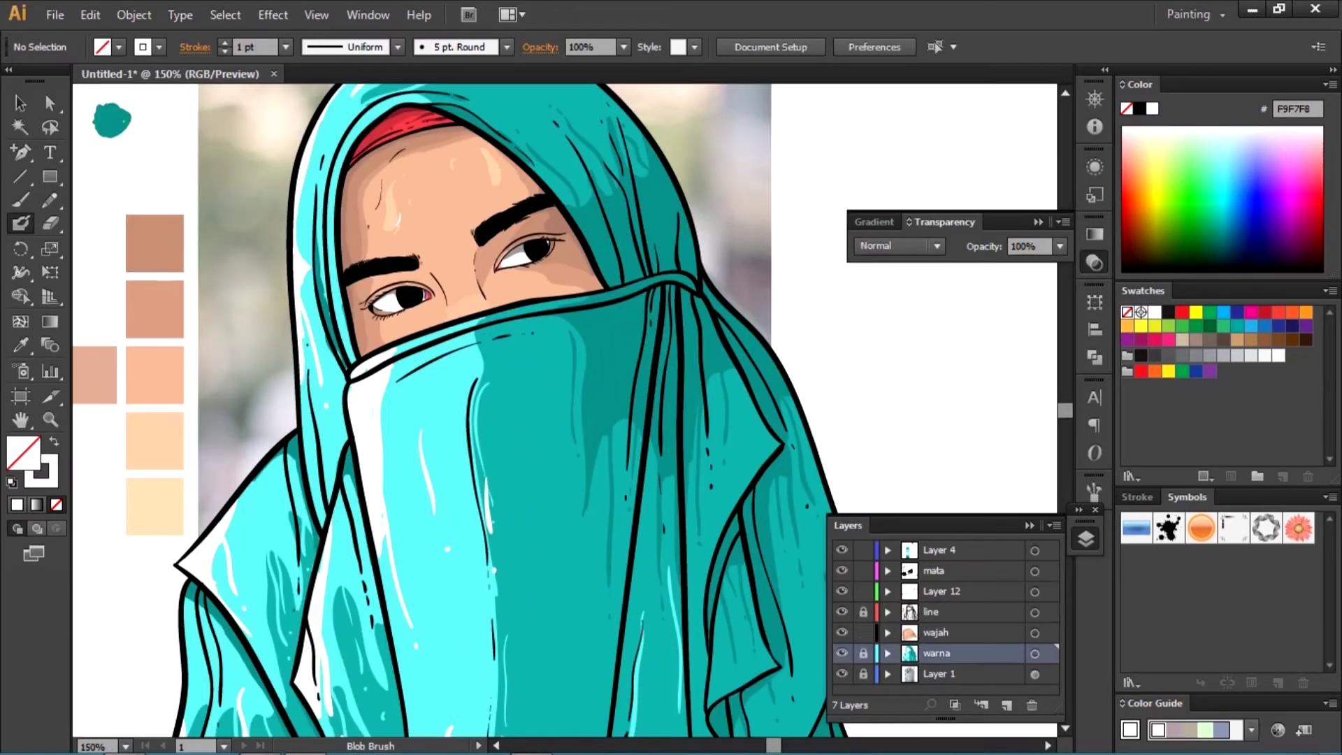
pyautogui.click(888, 653)
pyautogui.scroll(-3, 944, 616)
pyautogui.click(958, 643)
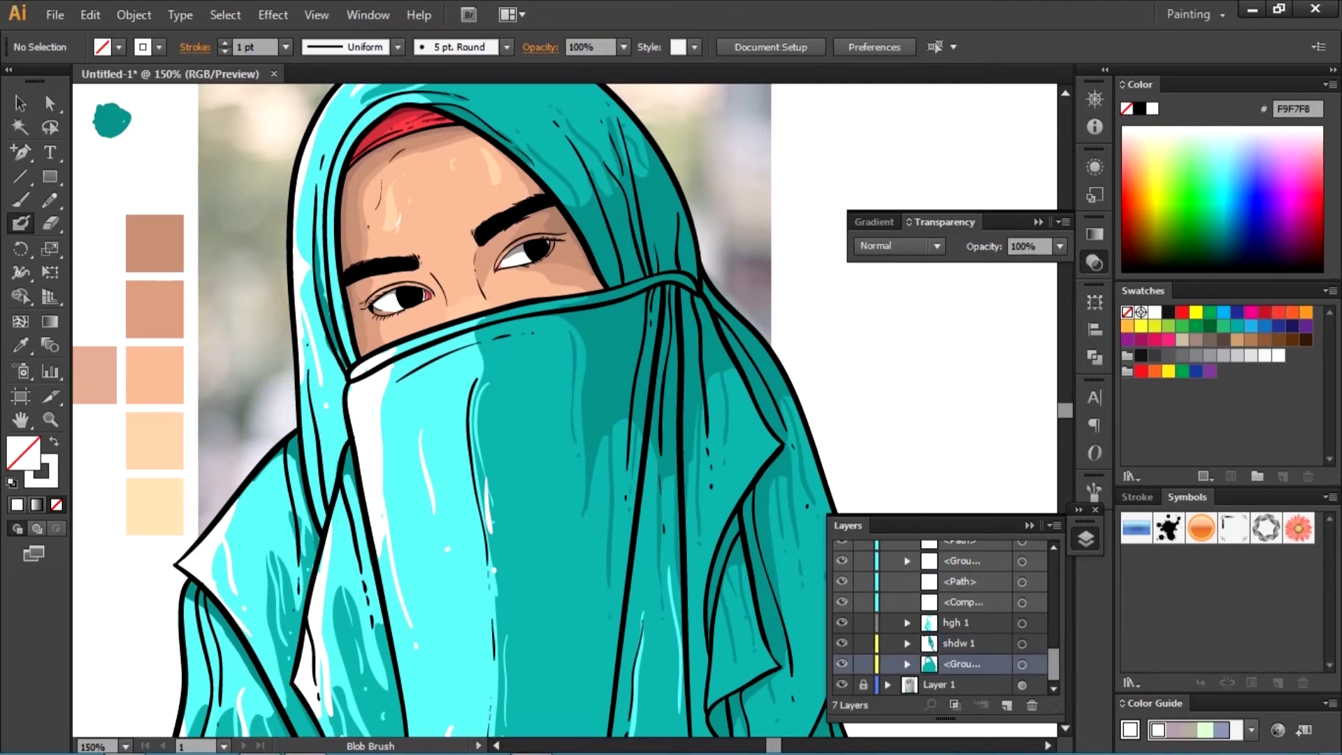
pyautogui.moveTo(208, 518); pyautogui.dragTo(313, 502)
# - Sample dark teal 0A7F77 from the shadows and pan around the lower veil for splashes
pyautogui.click(1022, 644)
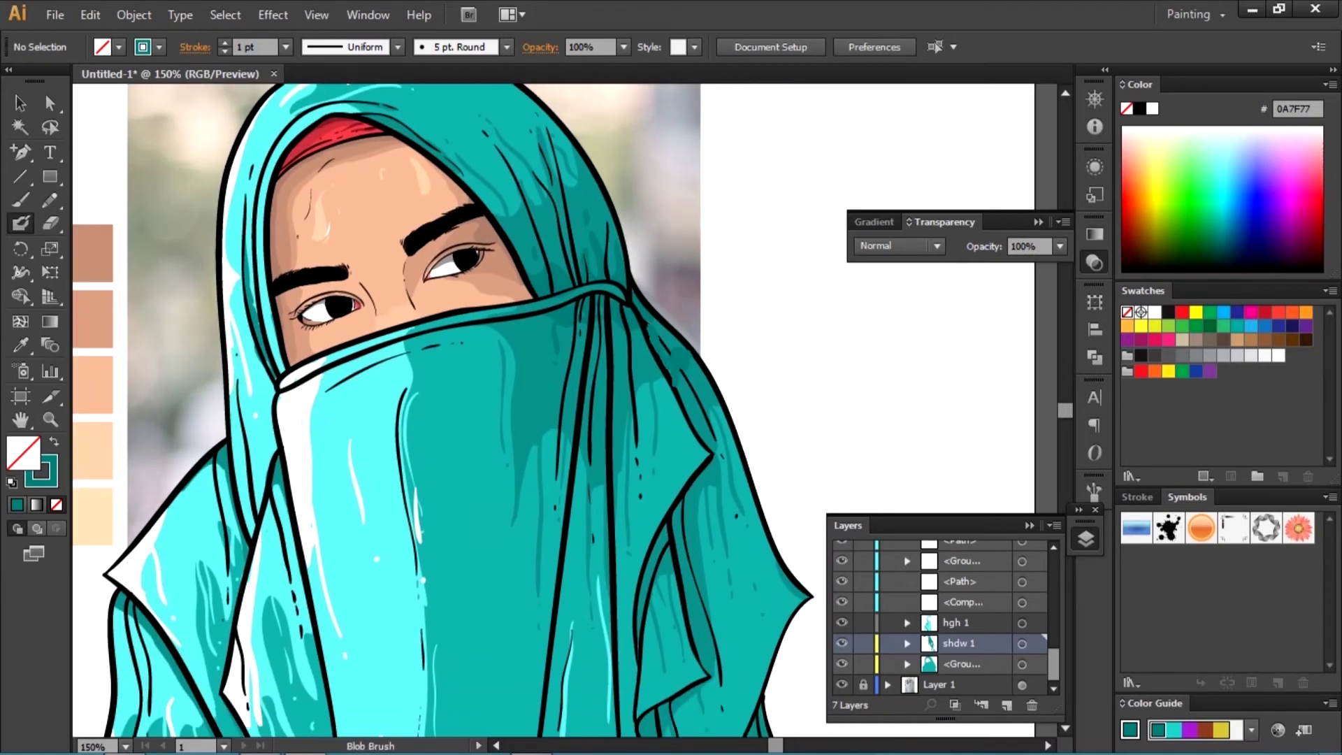
pyautogui.moveTo(670, 342)
pyautogui.mouseDown()
pyautogui.moveTo(649, 321)
pyautogui.moveTo(572, 50)
pyautogui.mouseUp()
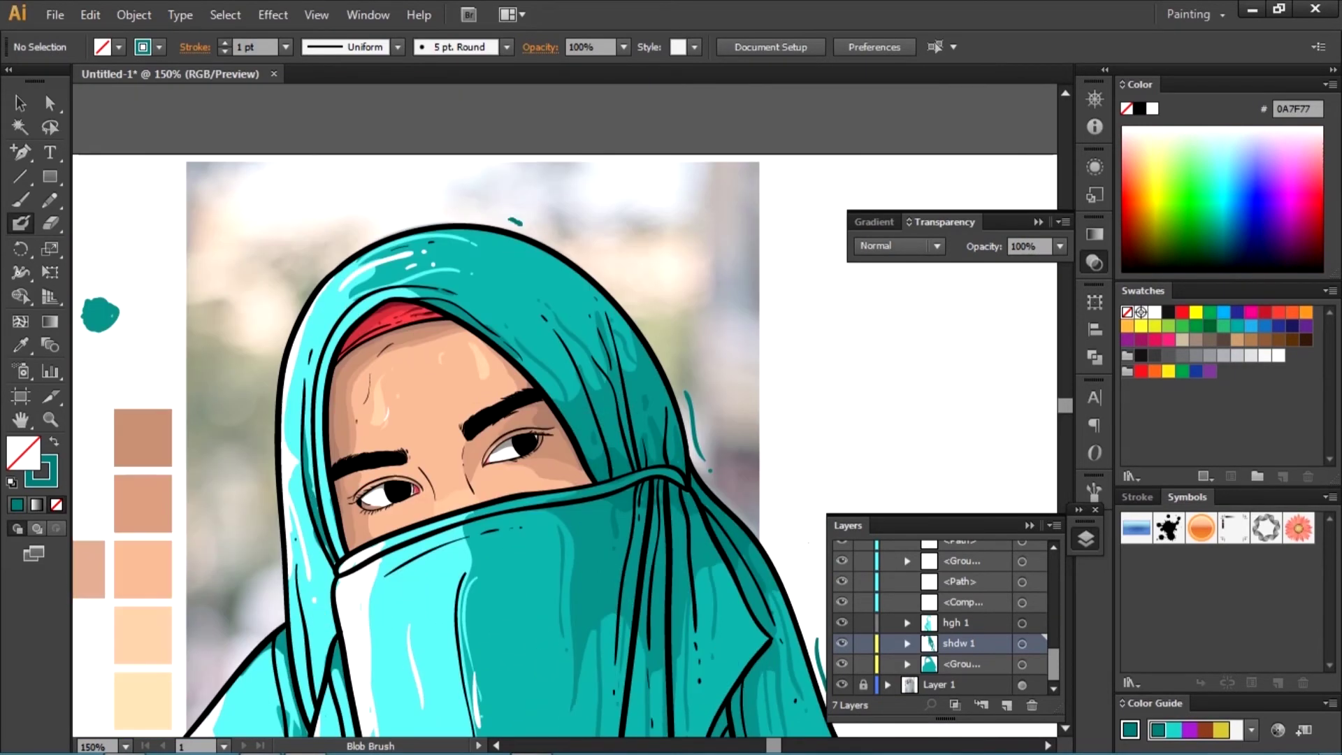
pyautogui.moveTo(489, 489)
pyautogui.mouseDown()
pyautogui.moveTo(552, 392)
pyautogui.moveTo(636, 332)
pyautogui.moveTo(687, 227)
pyautogui.moveTo(708, 140)
pyautogui.mouseUp()
pyautogui.moveTo(559, 280)
pyautogui.mouseDown()
pyautogui.moveTo(594, 465)
pyautogui.moveTo(455, 566)
pyautogui.mouseUp()
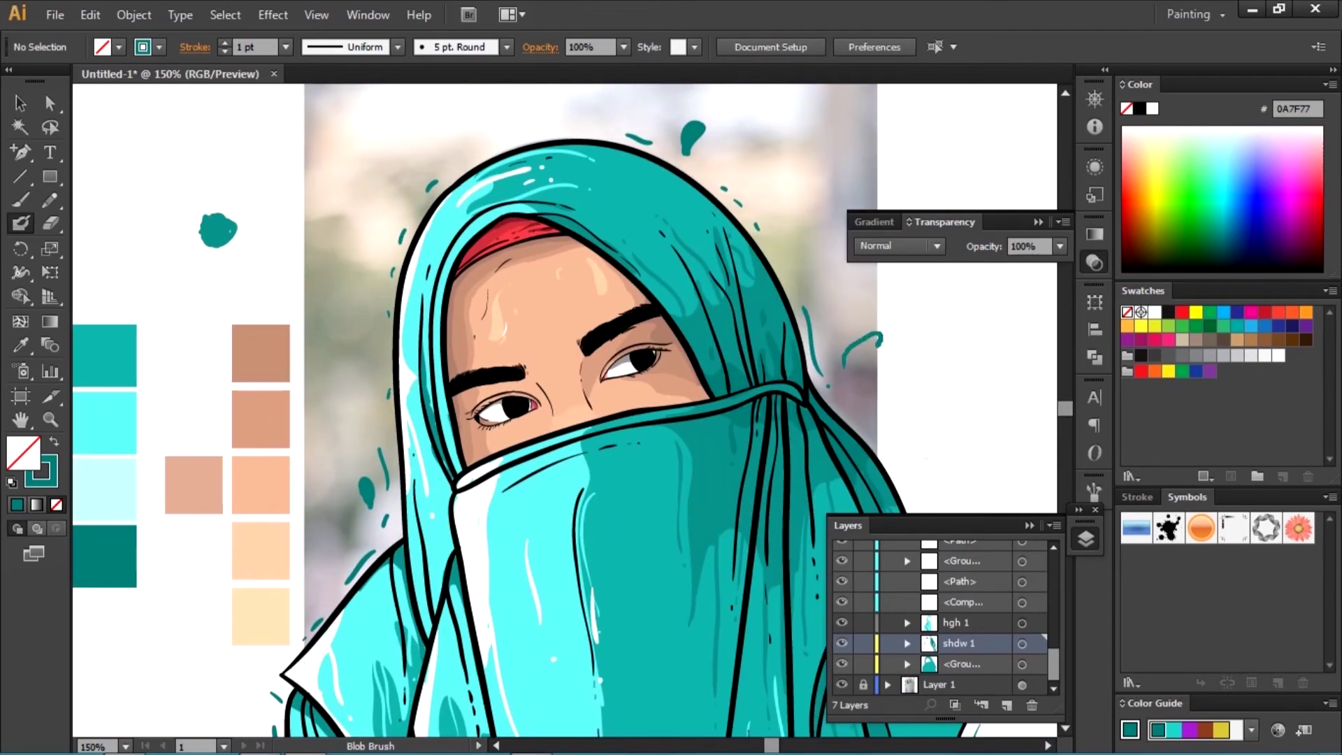
pyautogui.moveTo(629, 420); pyautogui.dragTo(262, 102)
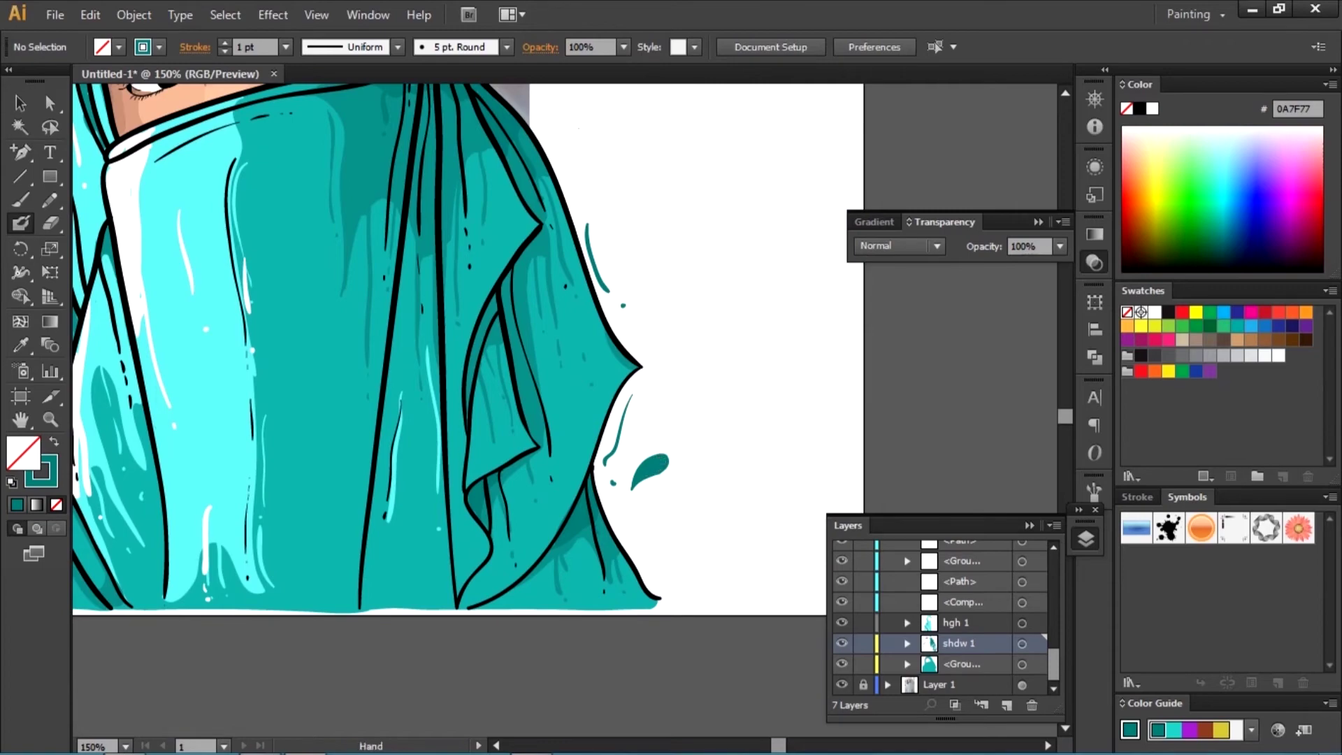